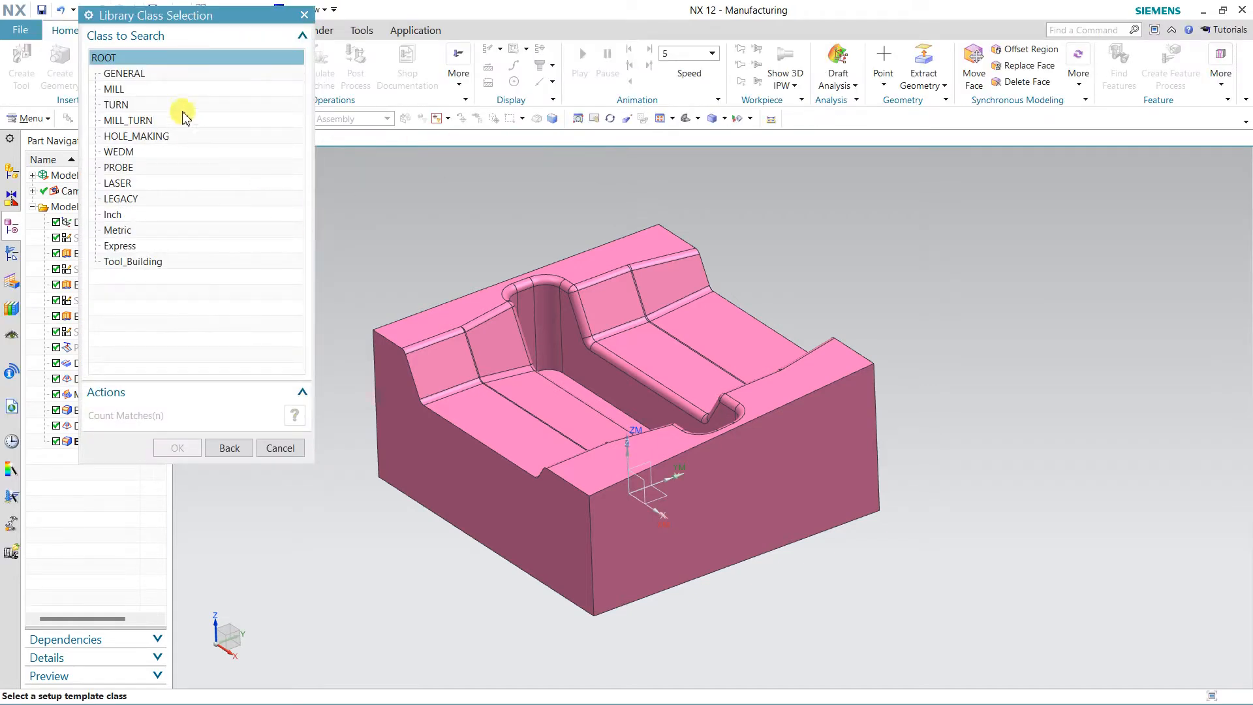
# Load the metric General setup template (101) from the GENERAL library class.
pyautogui.click(128, 75)
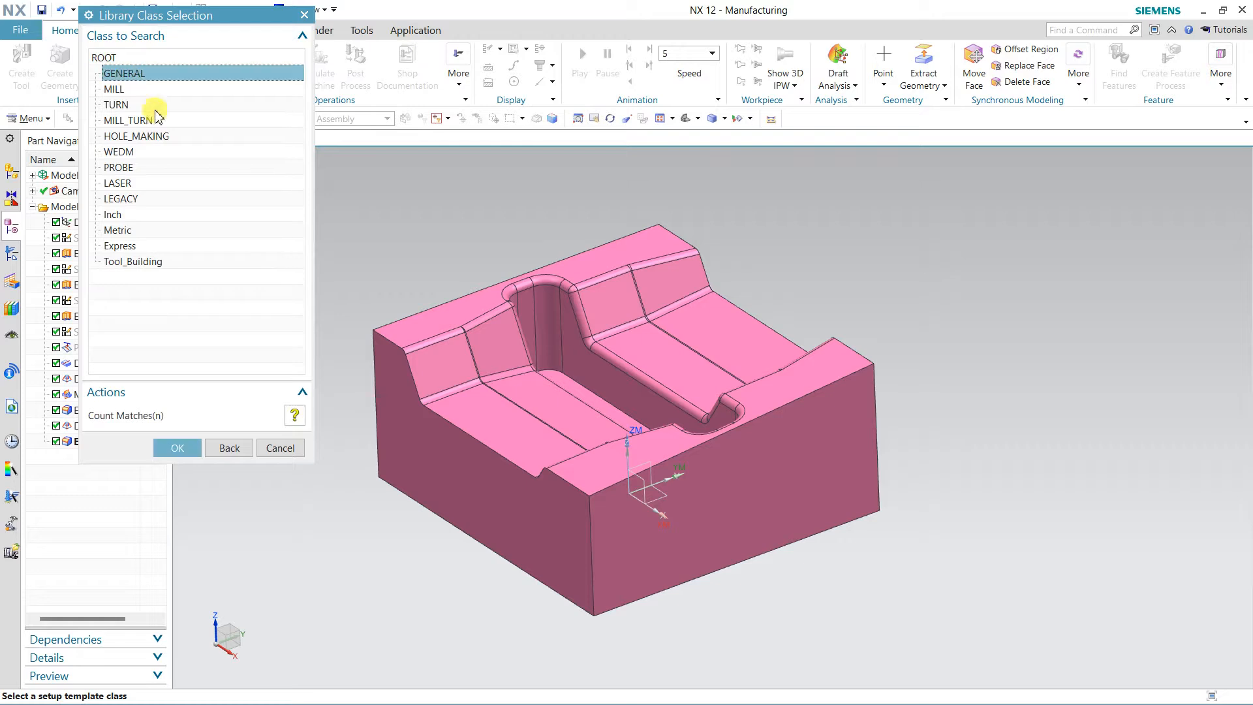
pyautogui.click(175, 447)
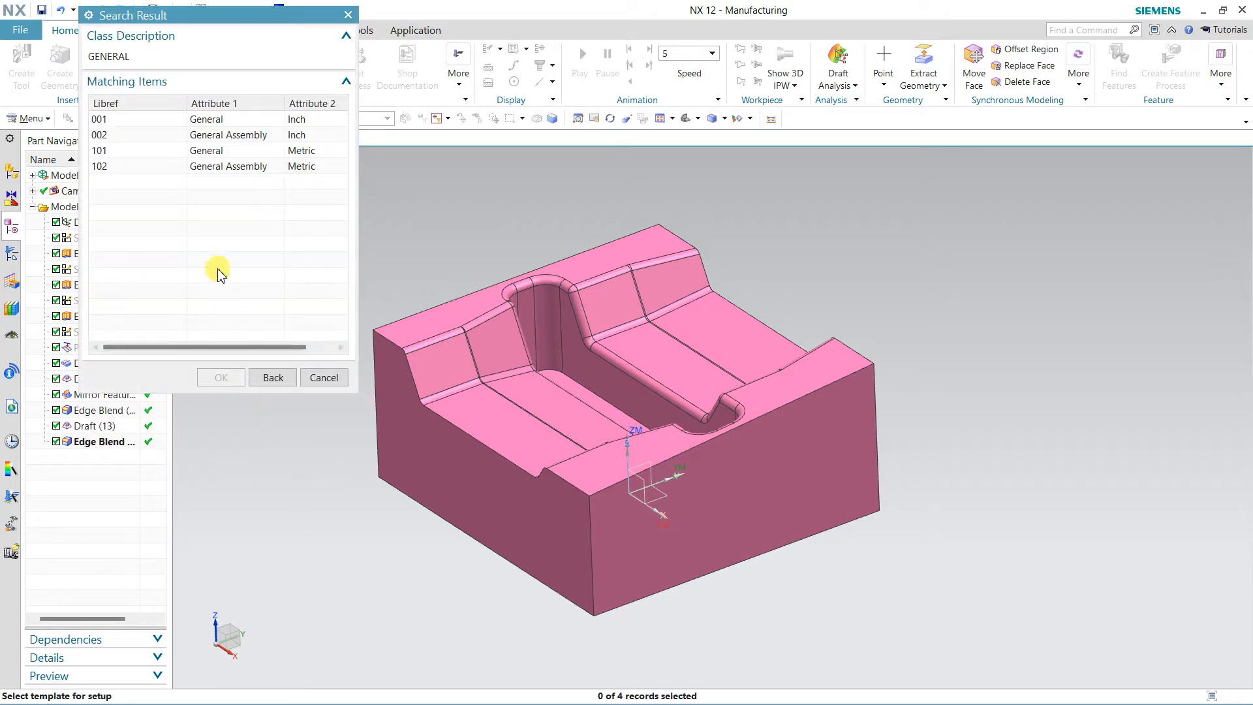
pyautogui.click(218, 154)
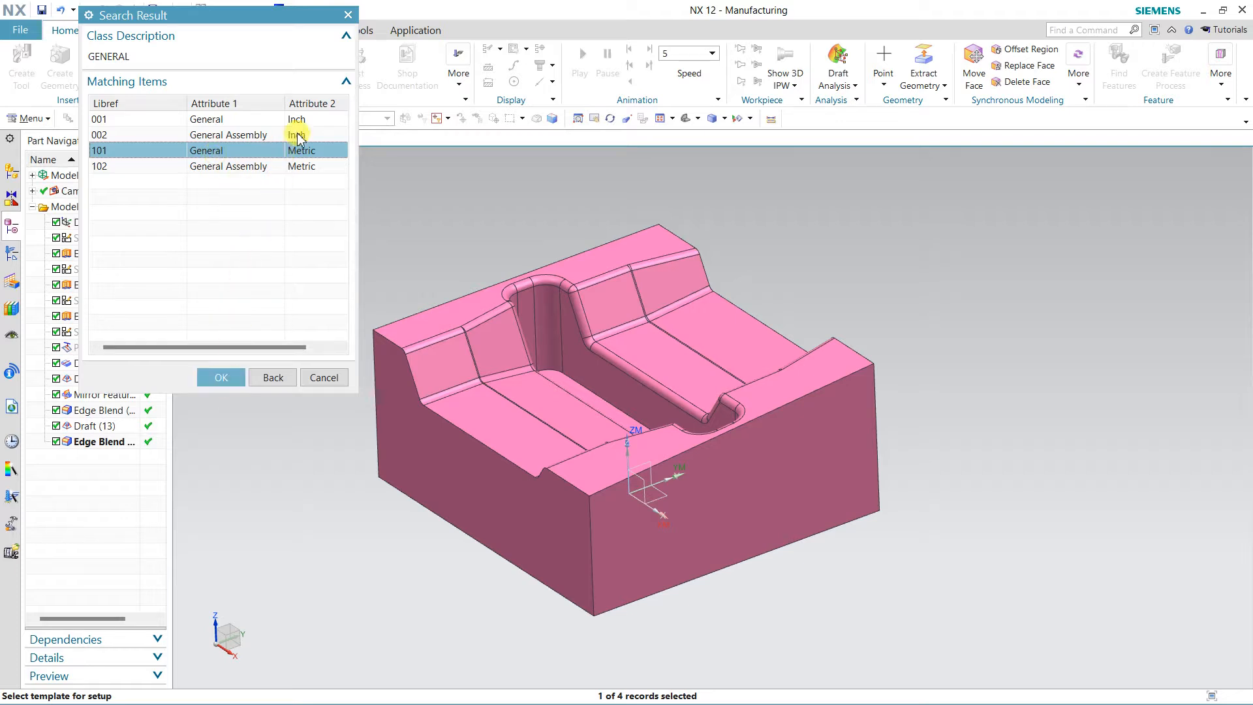
pyautogui.click(222, 375)
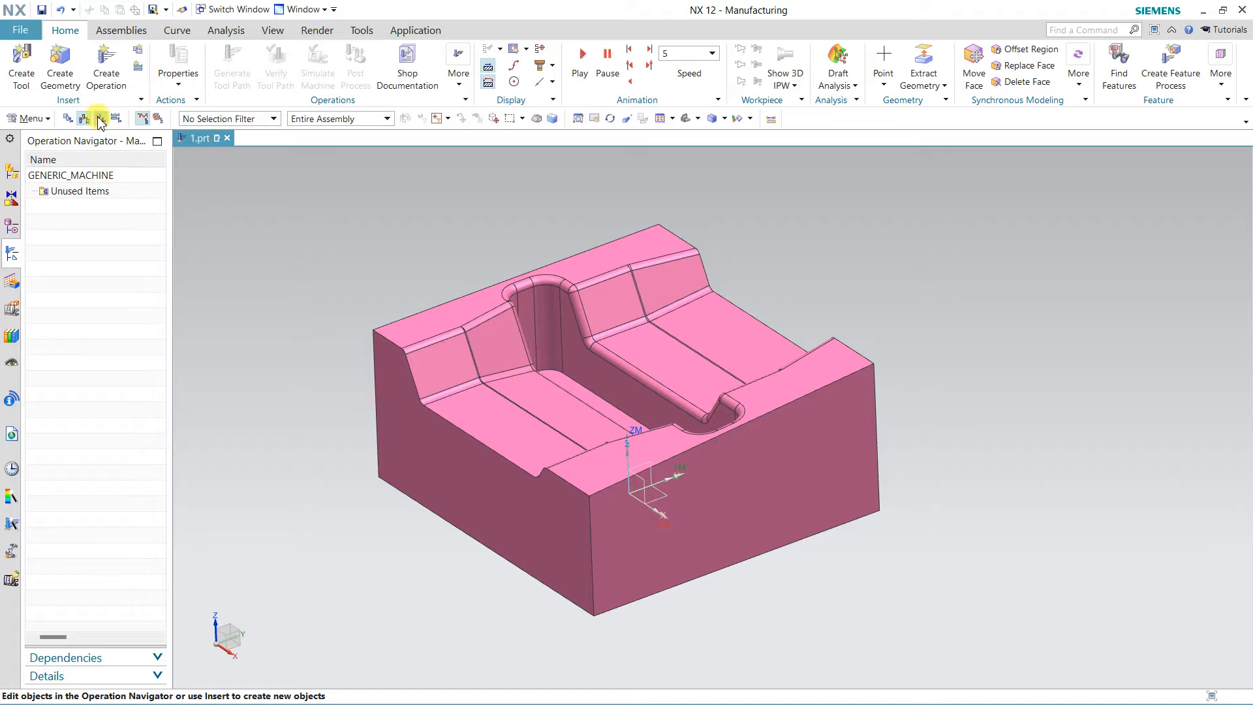
# Show the geometry view in the Operation Navigator and expand MCS_MILL to select WORKPIECE.
pyautogui.click(100, 118)
pyautogui.click(32, 206)
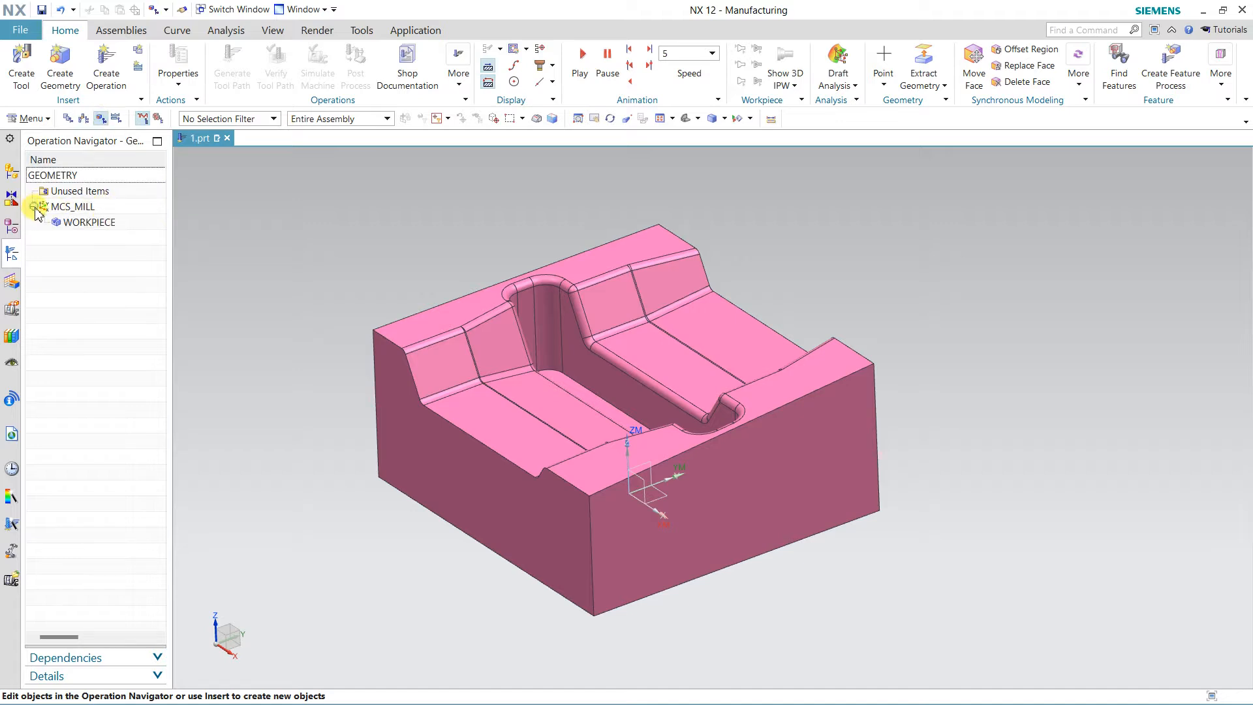
pyautogui.click(86, 222)
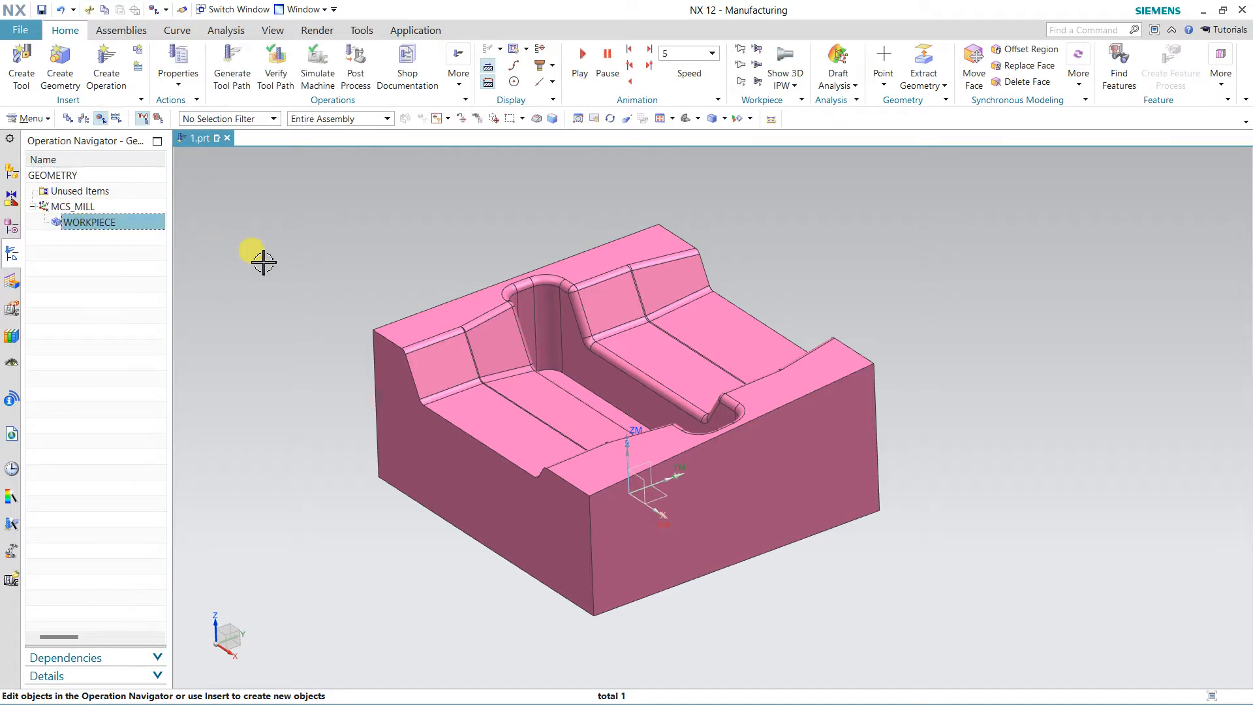
# Specify the pink solid body as the part geometry of WORKPIECE.
pyautogui.moveTo(291, 304); pyautogui.dragTo(207, 280, button='middle')
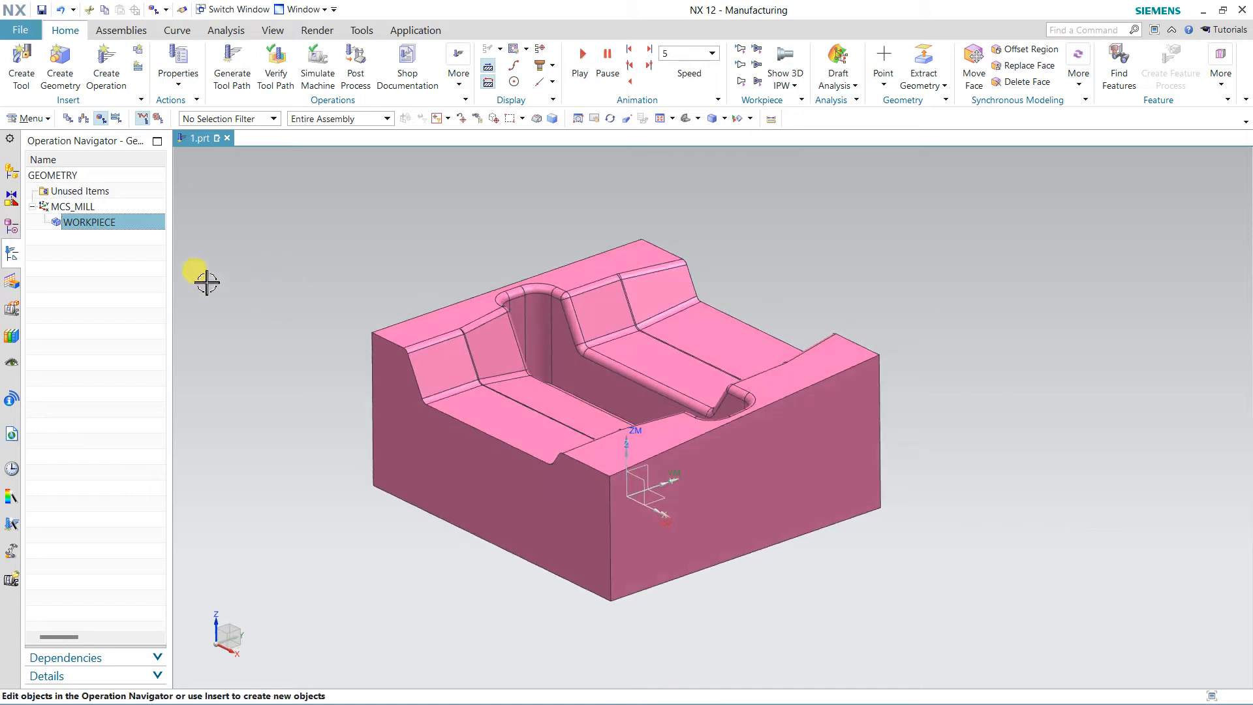
pyautogui.doubleClick(107, 230)
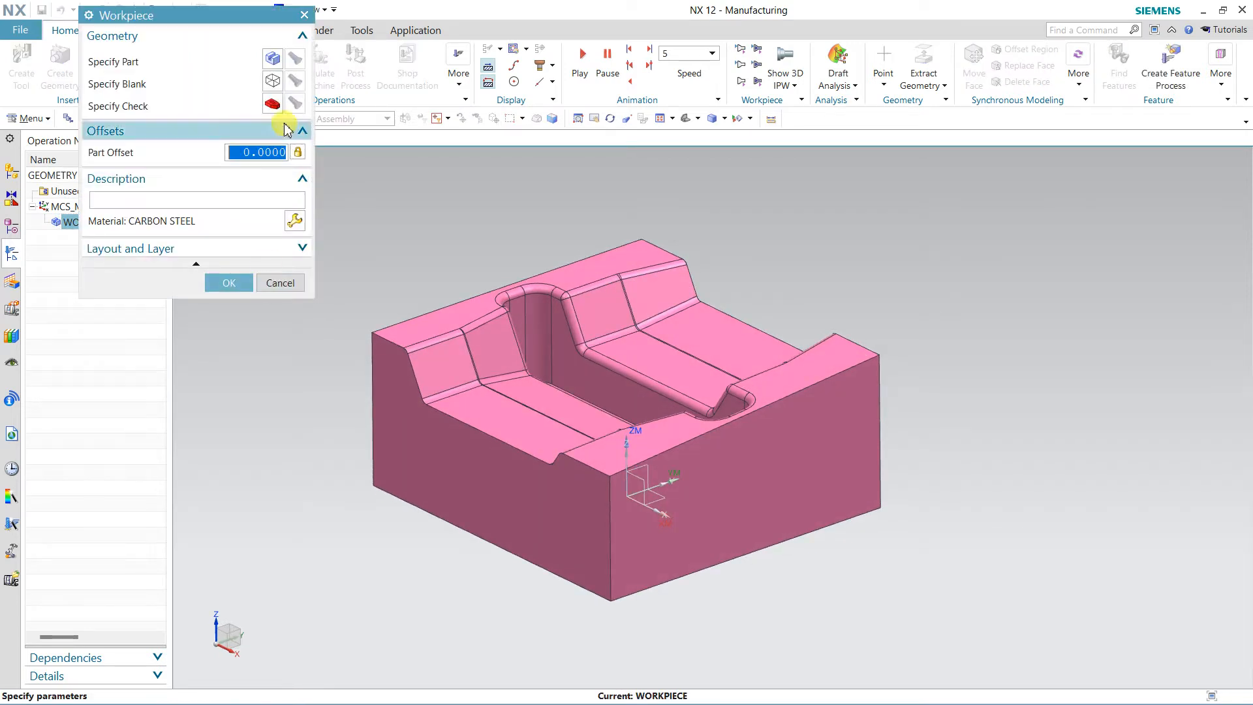
pyautogui.click(274, 58)
pyautogui.click(493, 420)
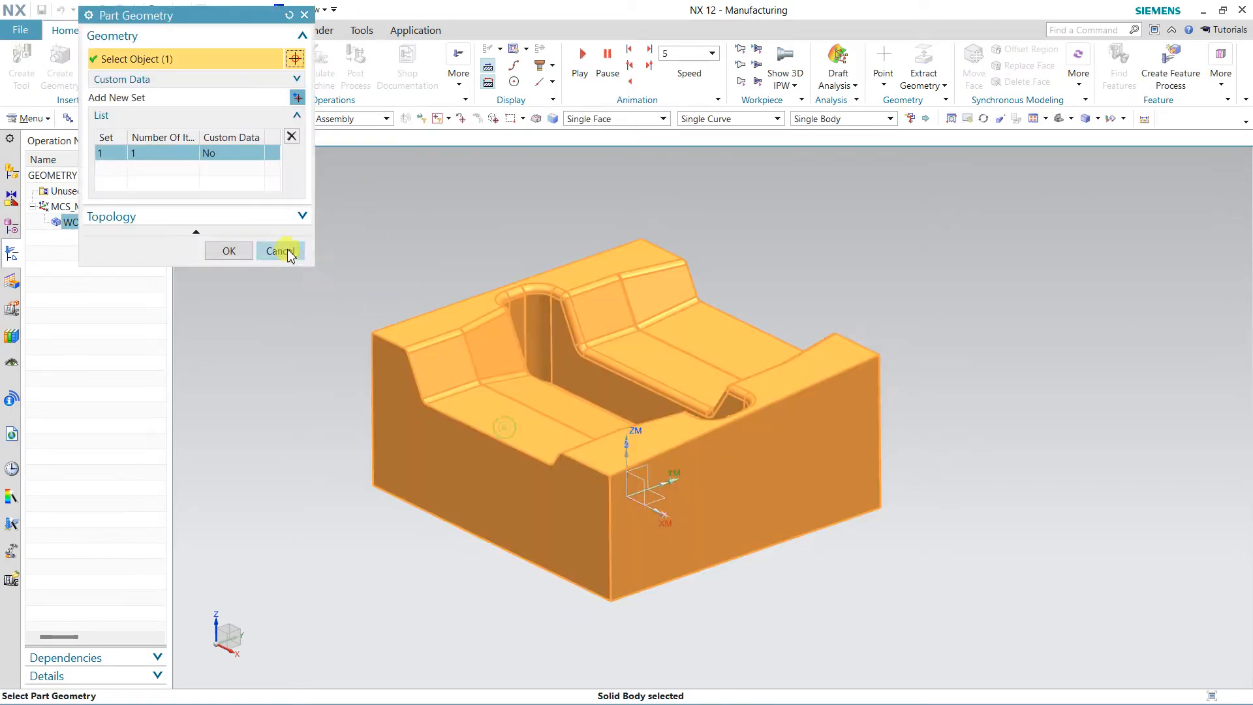
pyautogui.click(230, 251)
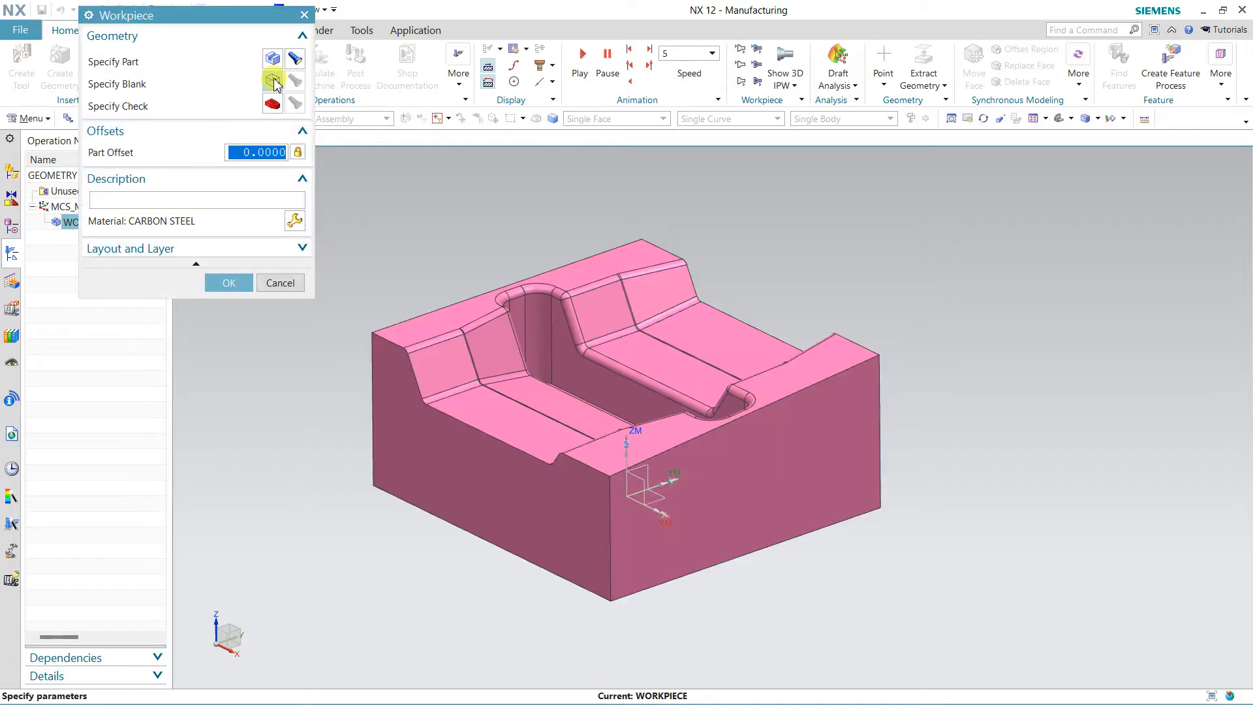
# Define the WORKPIECE blank as a Bounding Block and accept the workpiece settings.
pyautogui.click(273, 83)
pyautogui.click(184, 43)
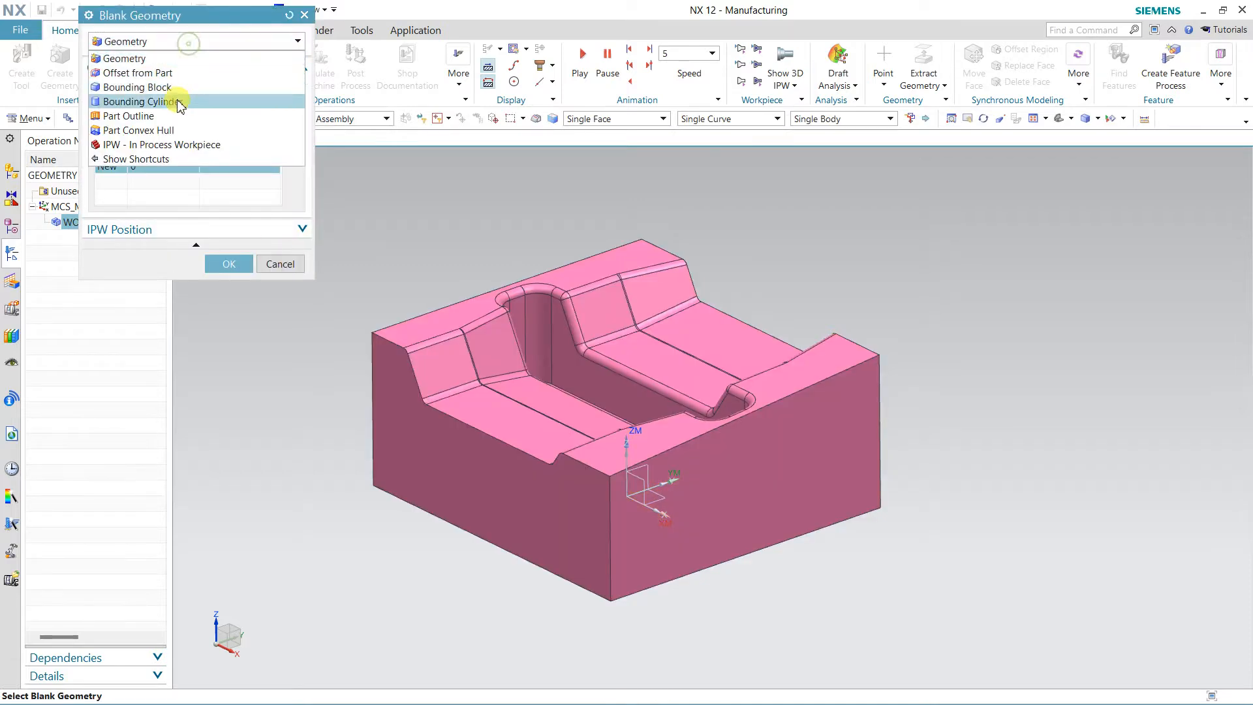
pyautogui.click(182, 92)
pyautogui.moveTo(341, 400); pyautogui.dragTo(302, 358, button='middle')
pyautogui.click(232, 207)
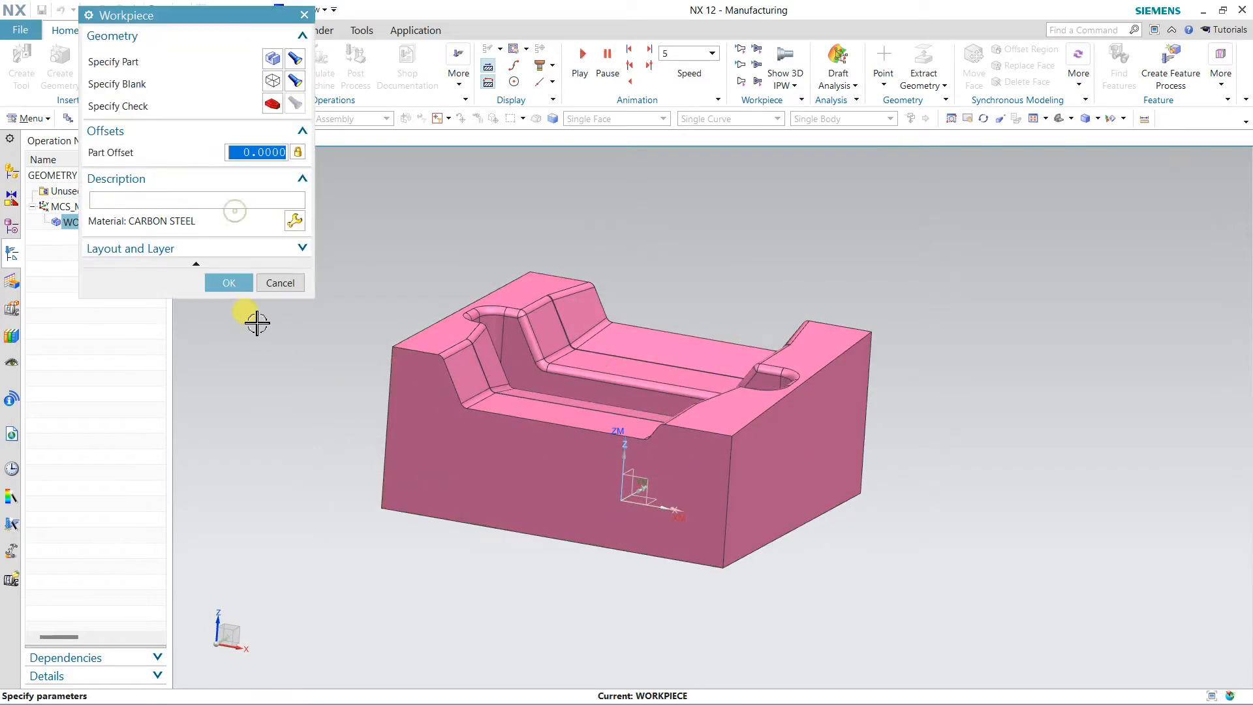
pyautogui.click(230, 283)
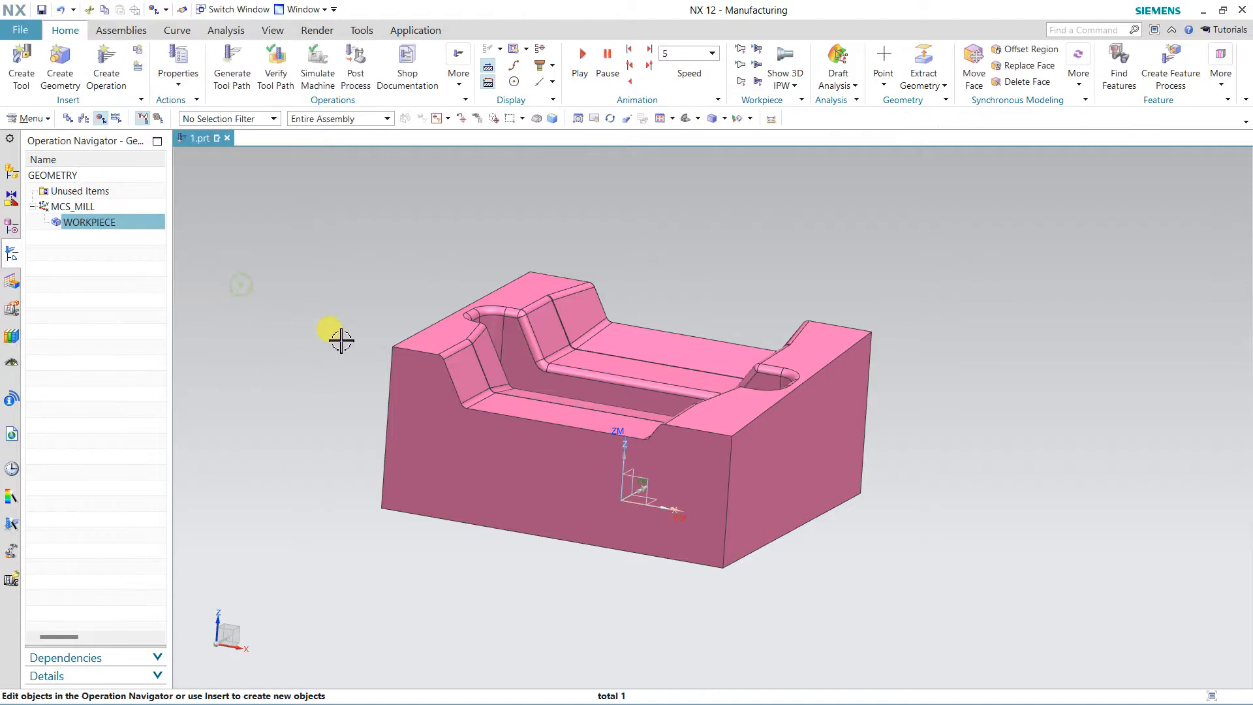
# Place the MCS_MILL origin on the block's top corner at X -50, Y 47.05, Z 45 and turn it a quarter turn about ZC.
pyautogui.moveTo(371, 296)
pyautogui.mouseDown(button='middle')
pyautogui.moveTo(367, 308)
pyautogui.moveTo(367, 295)
pyautogui.mouseUp(button='middle')
pyautogui.press('F8')
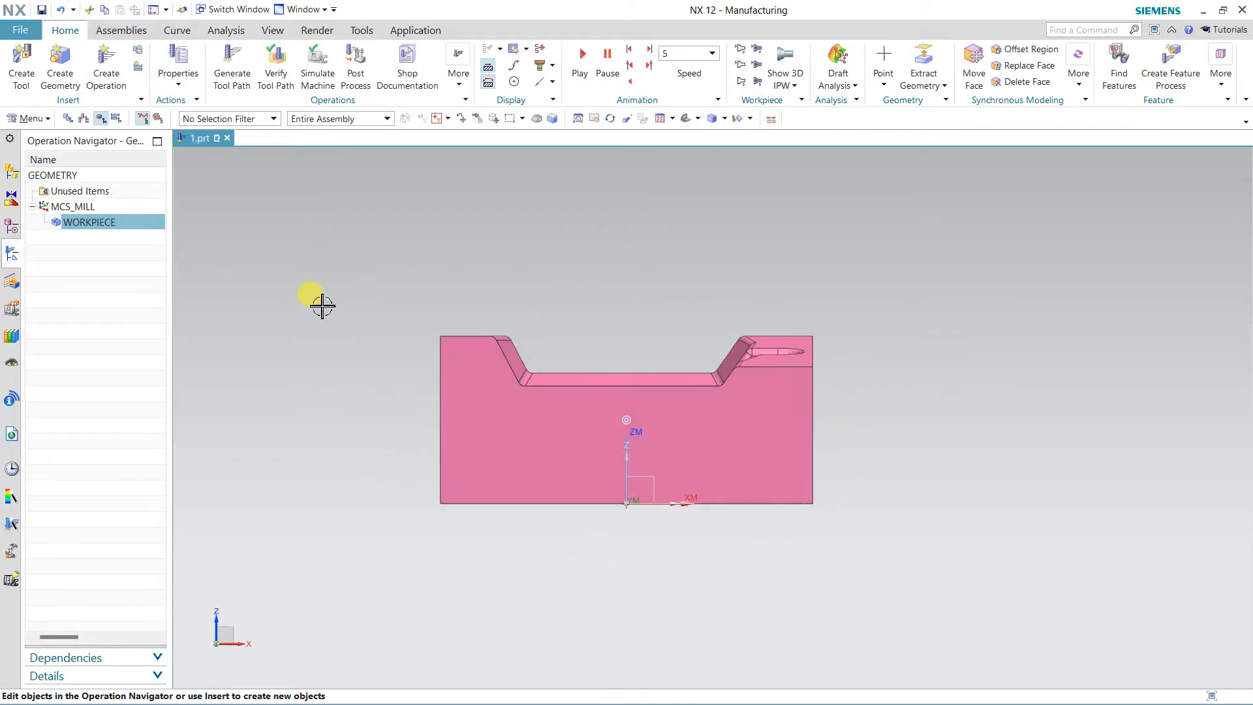
pyautogui.moveTo(627, 283); pyautogui.dragTo(593, 313, button='middle')
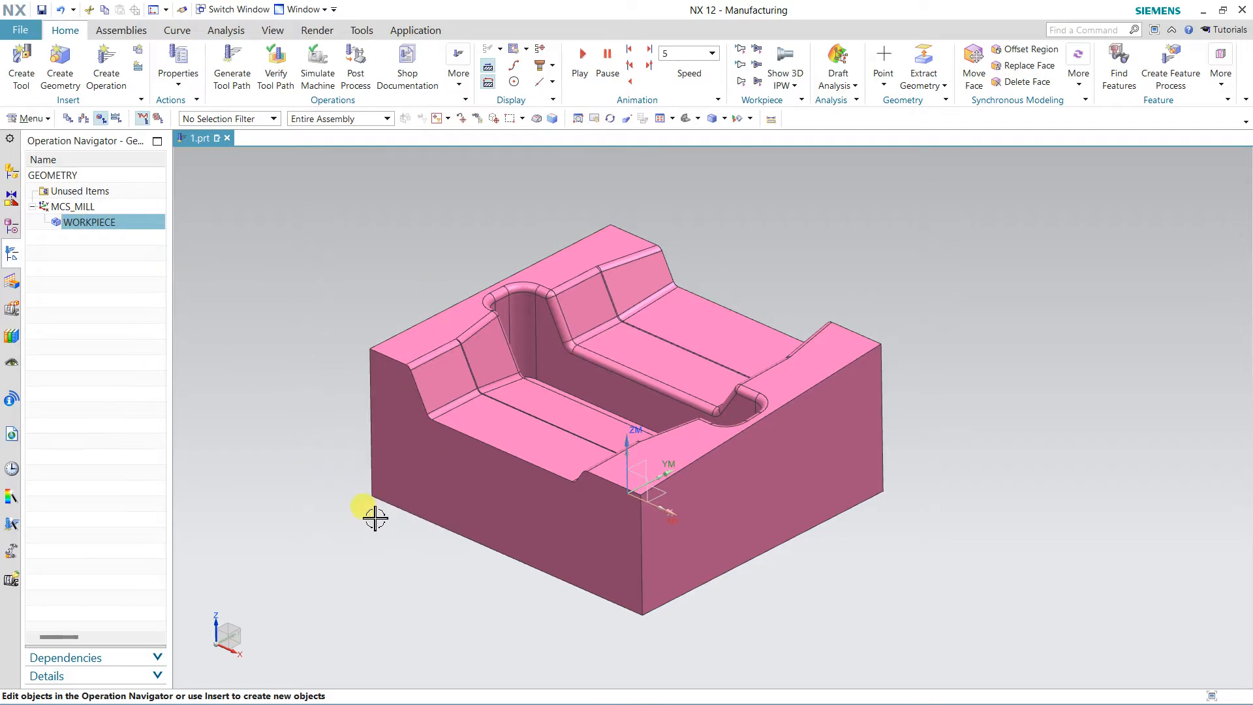
pyautogui.moveTo(372, 515)
pyautogui.mouseDown(button='middle')
pyautogui.moveTo(372, 530)
pyautogui.moveTo(366, 506)
pyautogui.mouseUp(button='middle')
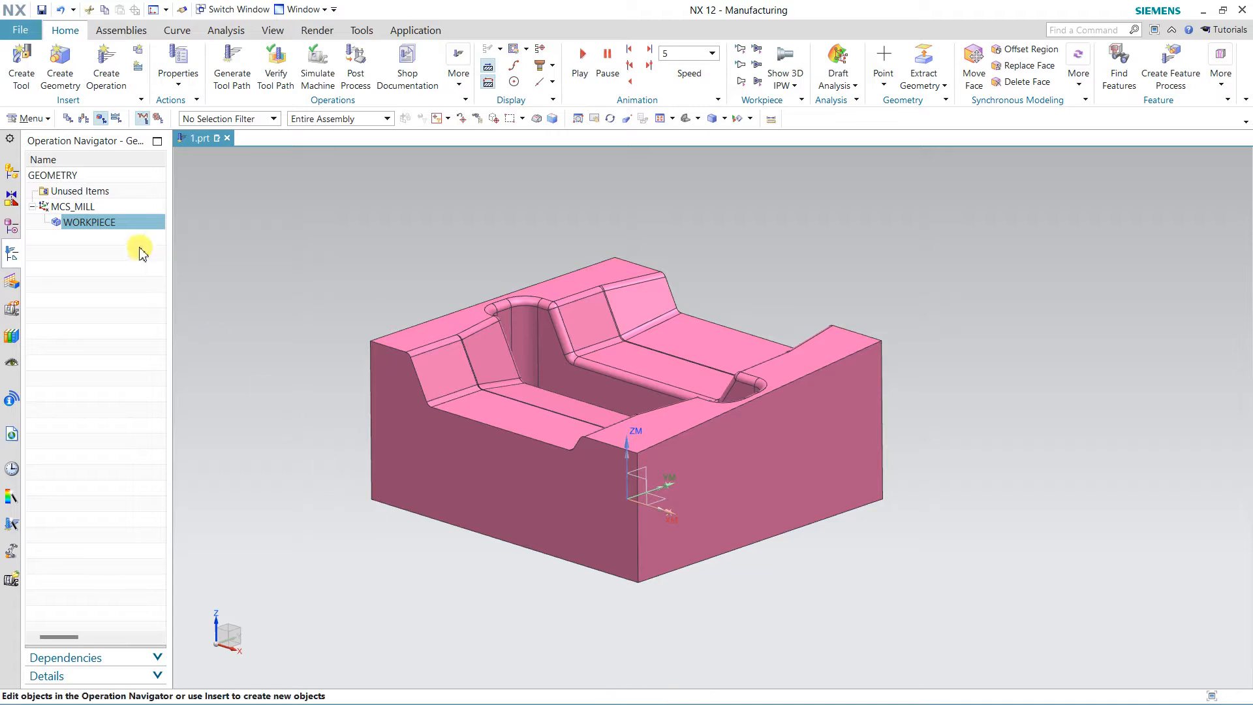
pyautogui.doubleClick(90, 208)
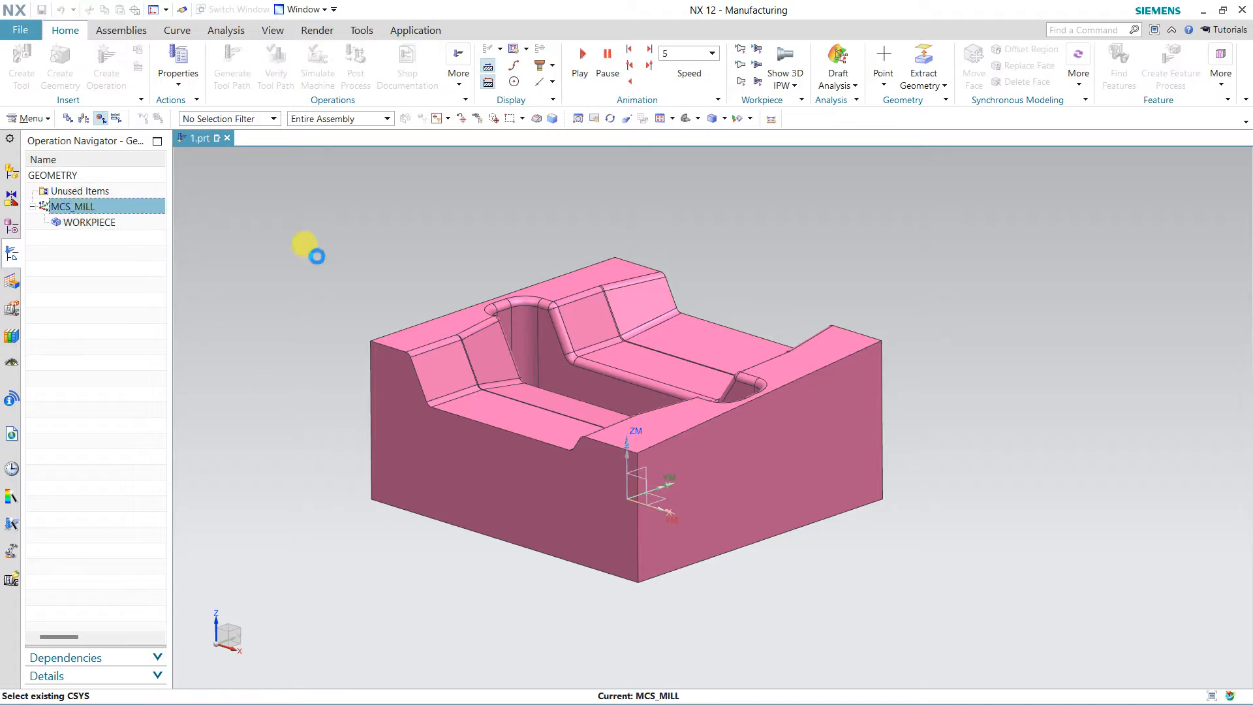
pyautogui.click(615, 256)
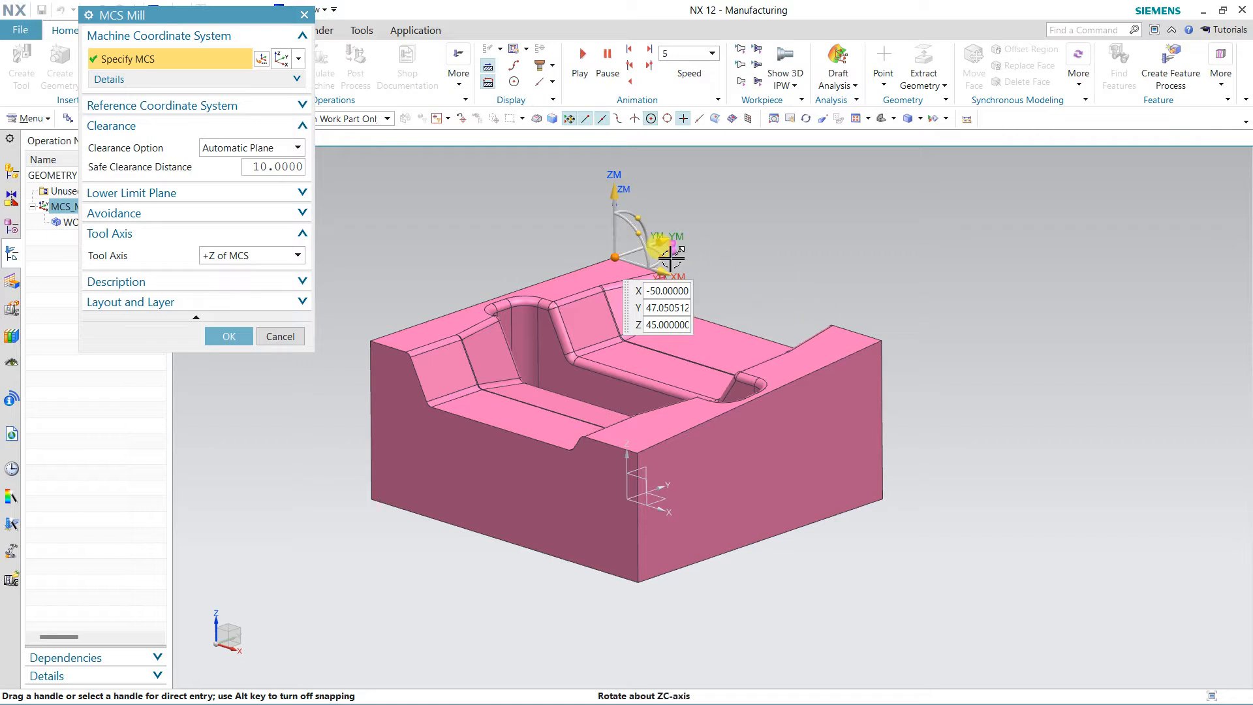
pyautogui.moveTo(686, 258); pyautogui.dragTo(604, 274)
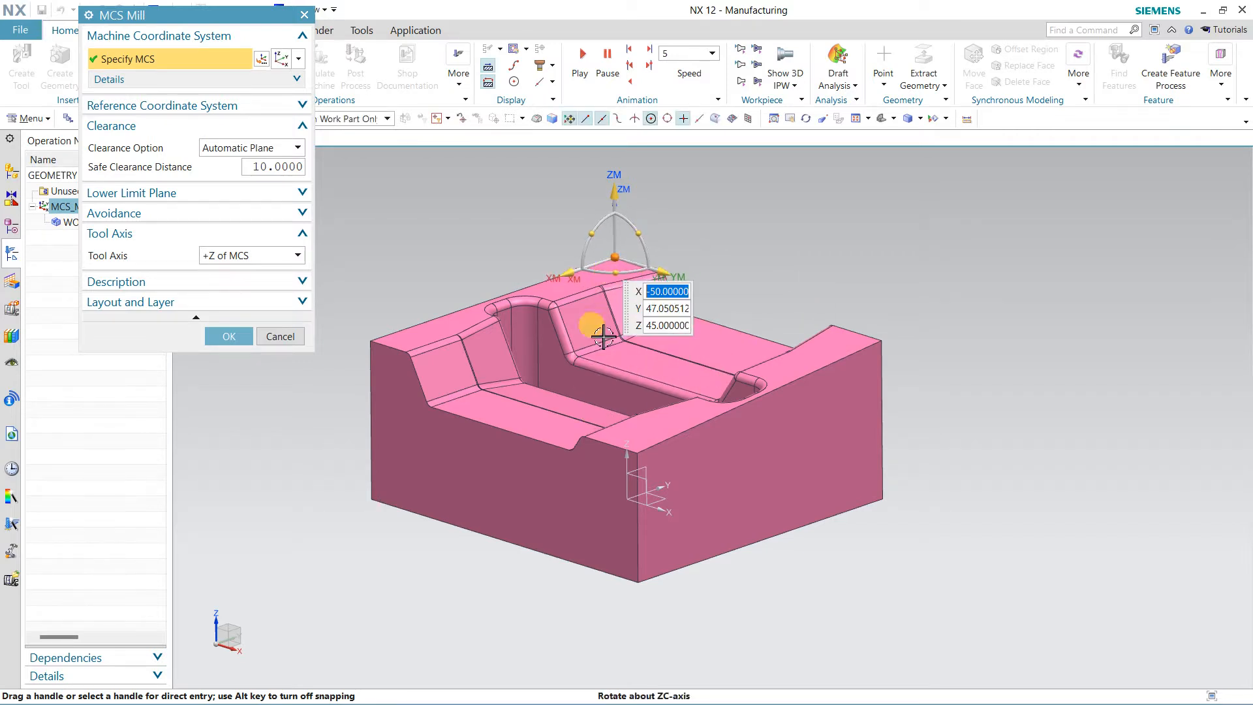
# Move the MCS origin to the top corner at X 50, Y 47.05, Z 45 and rotate it another quarter turn about ZC.
pyautogui.moveTo(481, 433); pyautogui.dragTo(524, 407, button='middle')
pyautogui.hotkey('ctrl', 'alt', 'f')
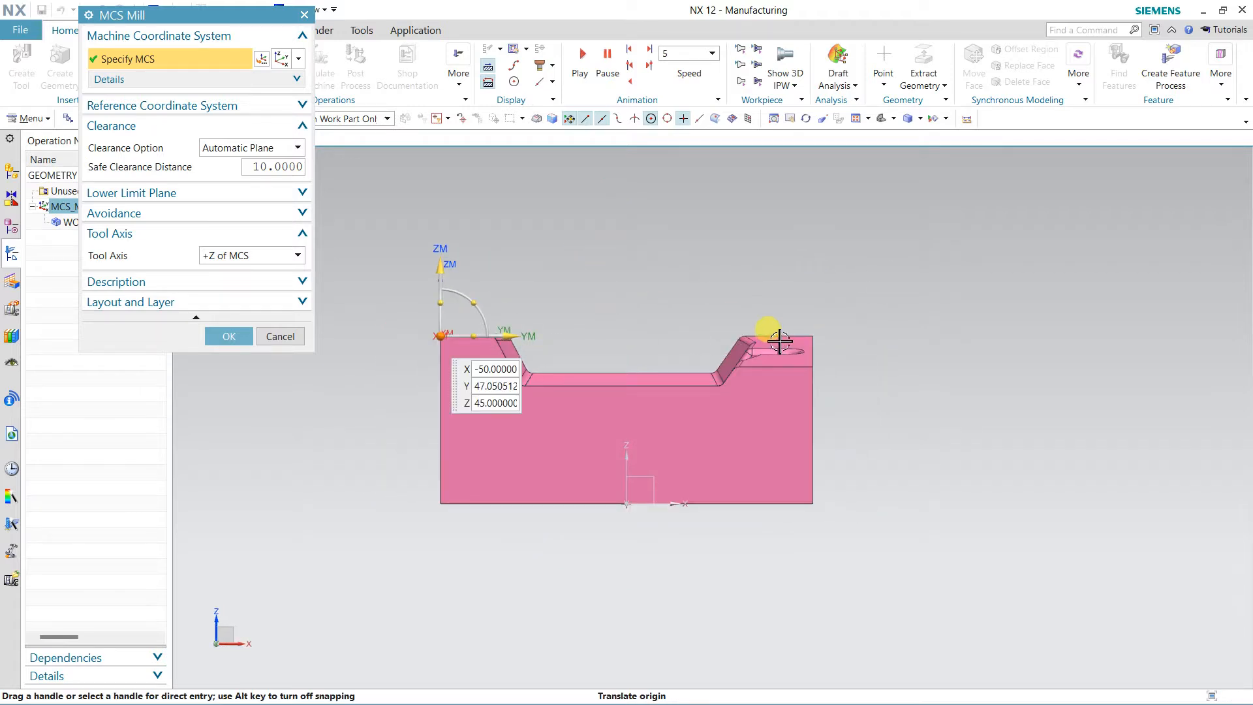
pyautogui.click(813, 336)
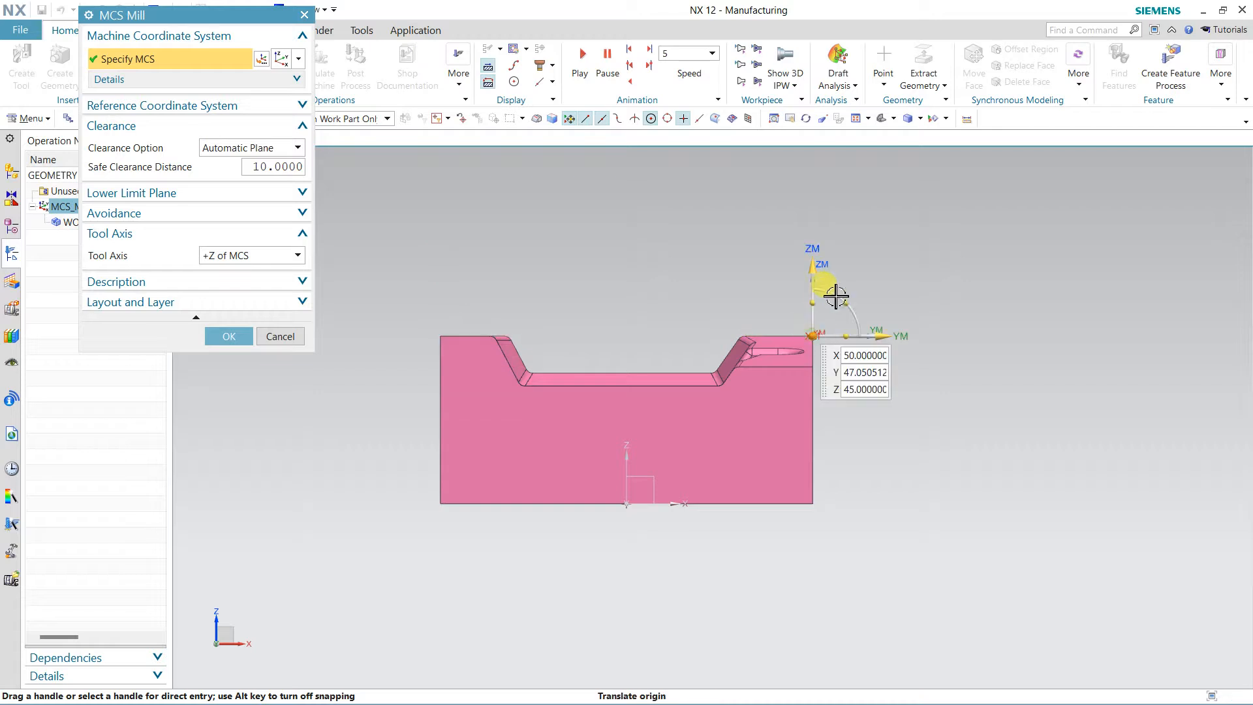
pyautogui.moveTo(894, 316)
pyautogui.mouseDown(button='middle')
pyautogui.moveTo(895, 302)
pyautogui.moveTo(895, 323)
pyautogui.mouseUp(button='middle')
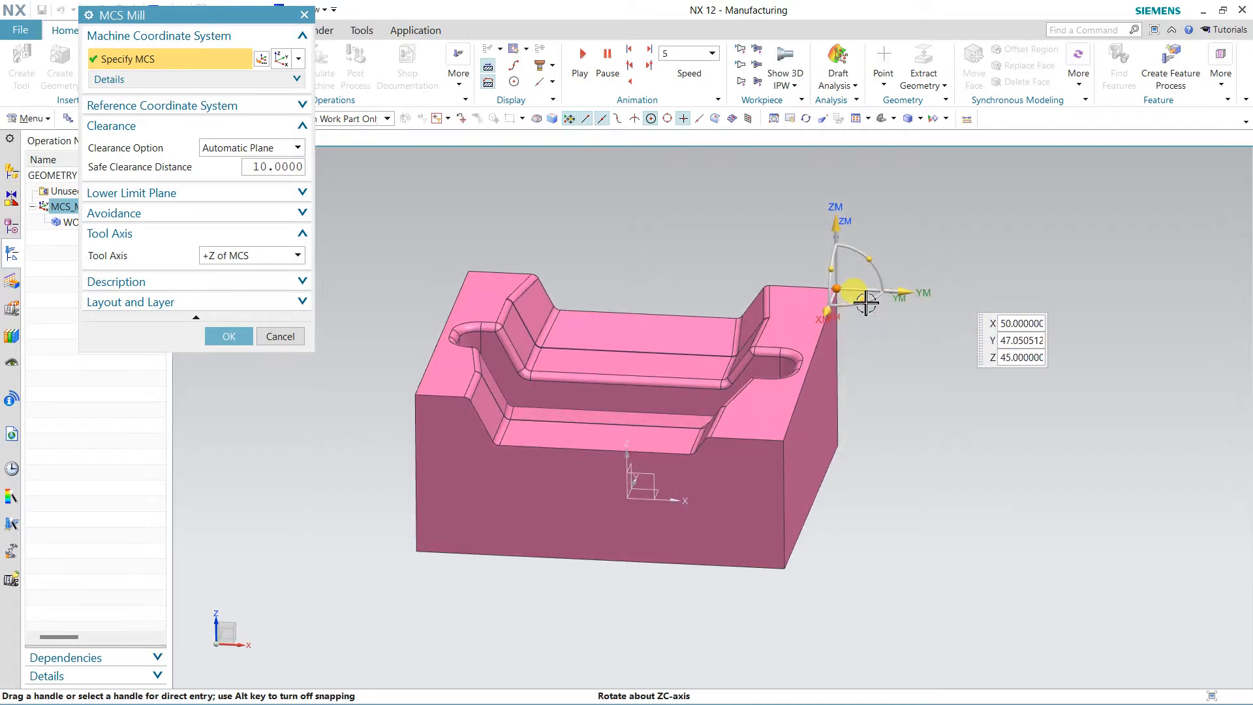
pyautogui.moveTo(863, 302); pyautogui.dragTo(837, 312)
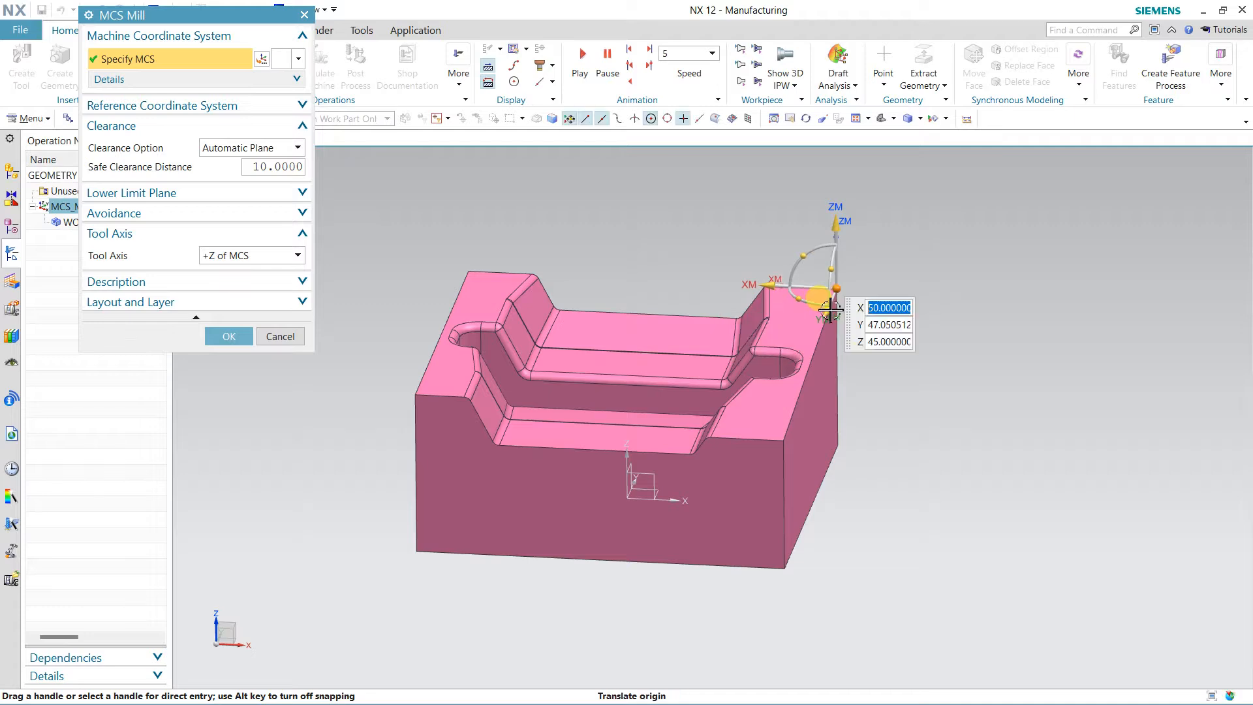
# Set the MCS safe clearance distance to 5 and accept the coordinate system.
pyautogui.moveTo(925, 399); pyautogui.dragTo(716, 341, button='middle')
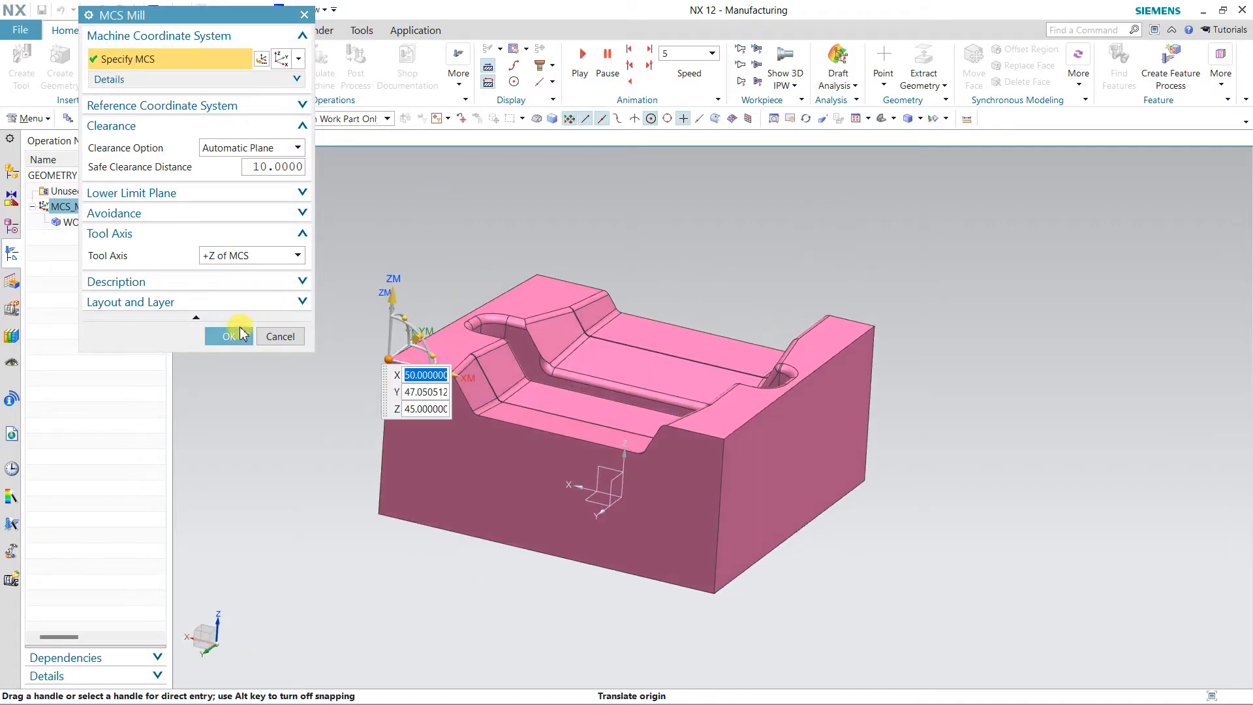
pyautogui.doubleClick(293, 171)
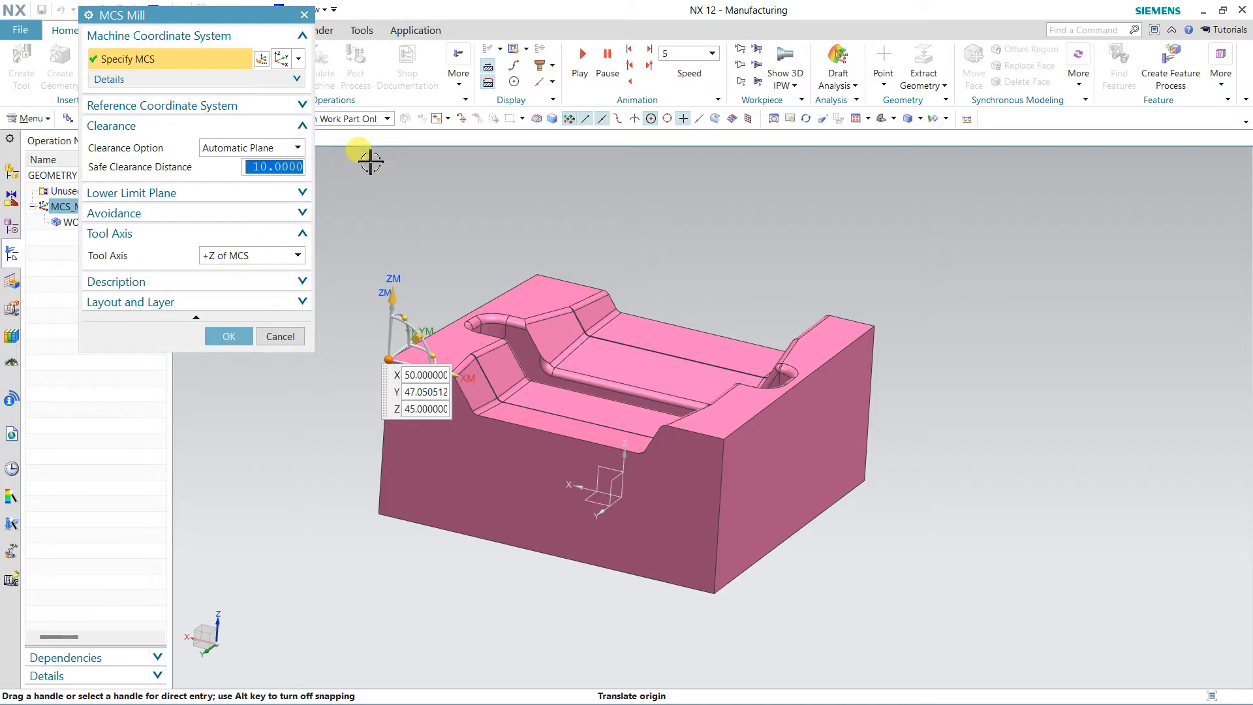
pyautogui.write('5')
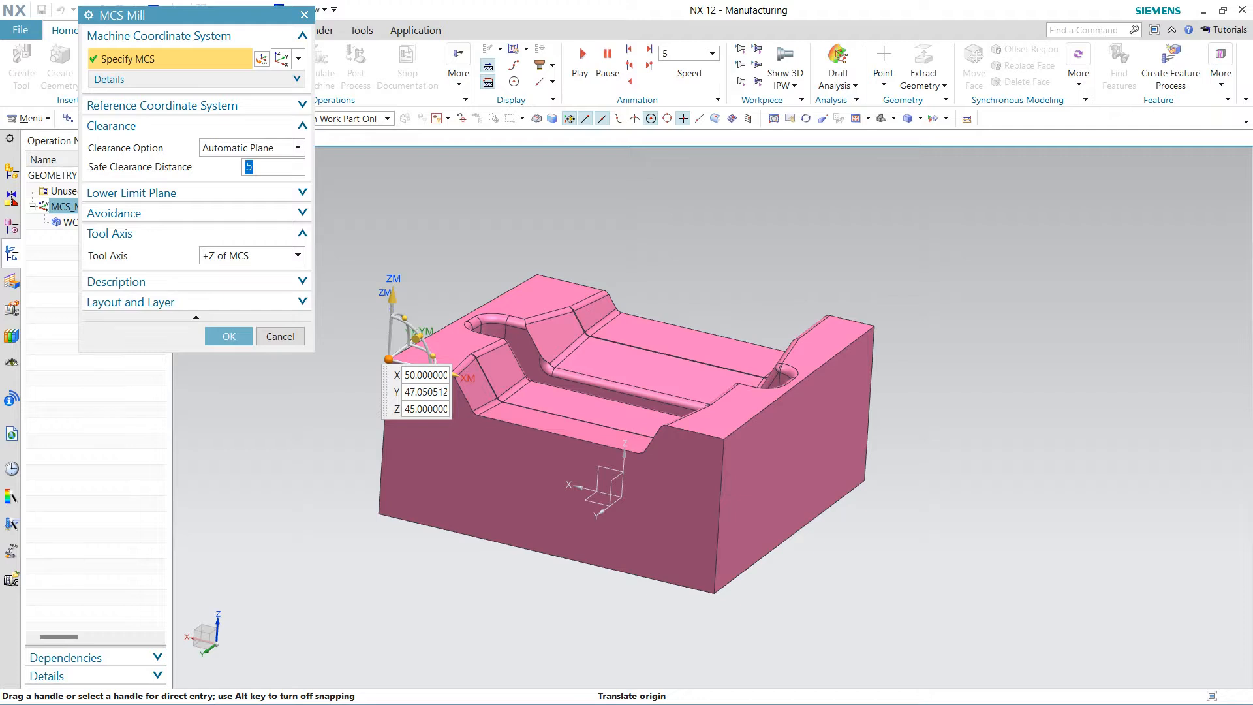
pyautogui.middleClick(258, 309)
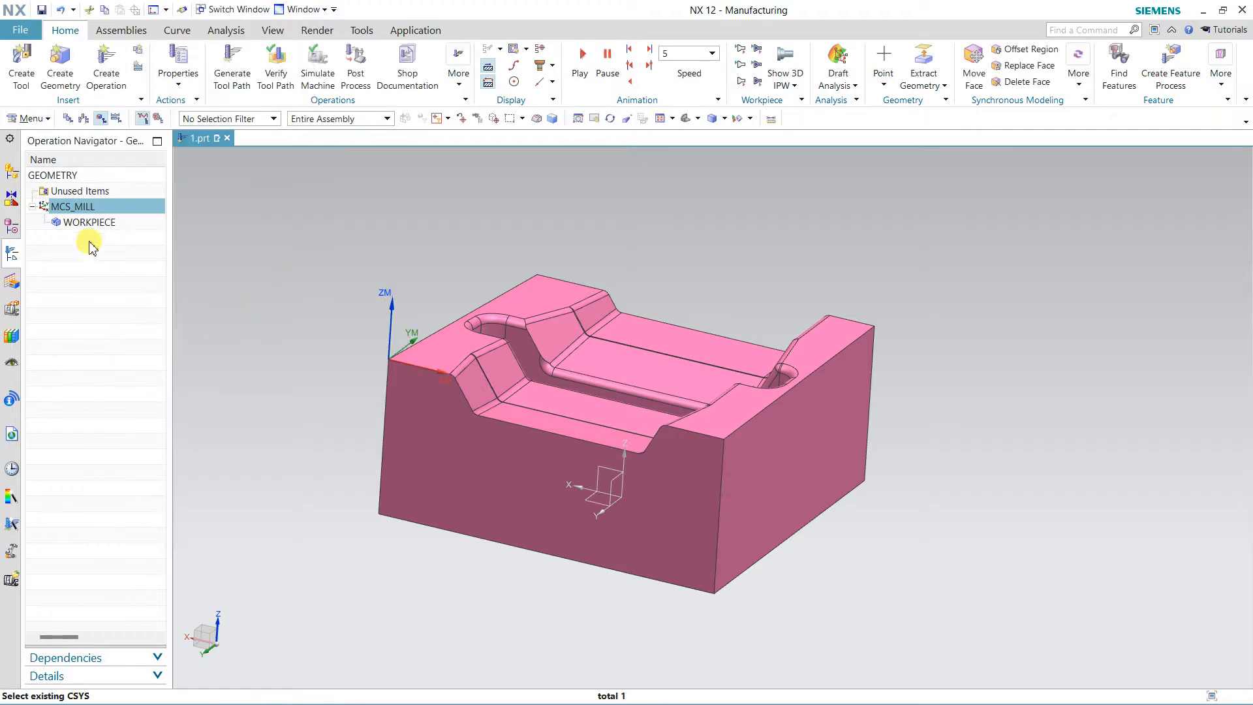
pyautogui.moveTo(581, 218); pyautogui.dragTo(555, 239, button='middle')
pyautogui.scroll(1, 331, 327)
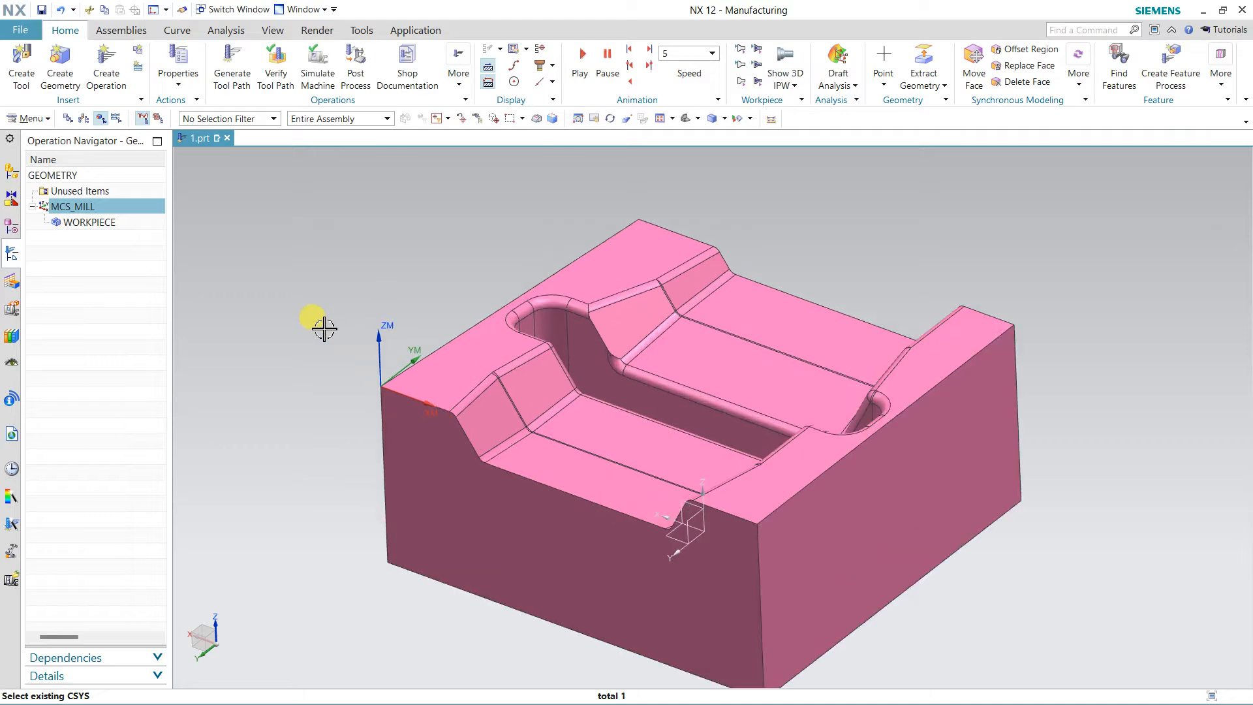
pyautogui.moveTo(322, 304)
pyautogui.mouseDown(button='middle')
pyautogui.moveTo(324, 355)
pyautogui.moveTo(334, 319)
pyautogui.mouseUp(button='middle')
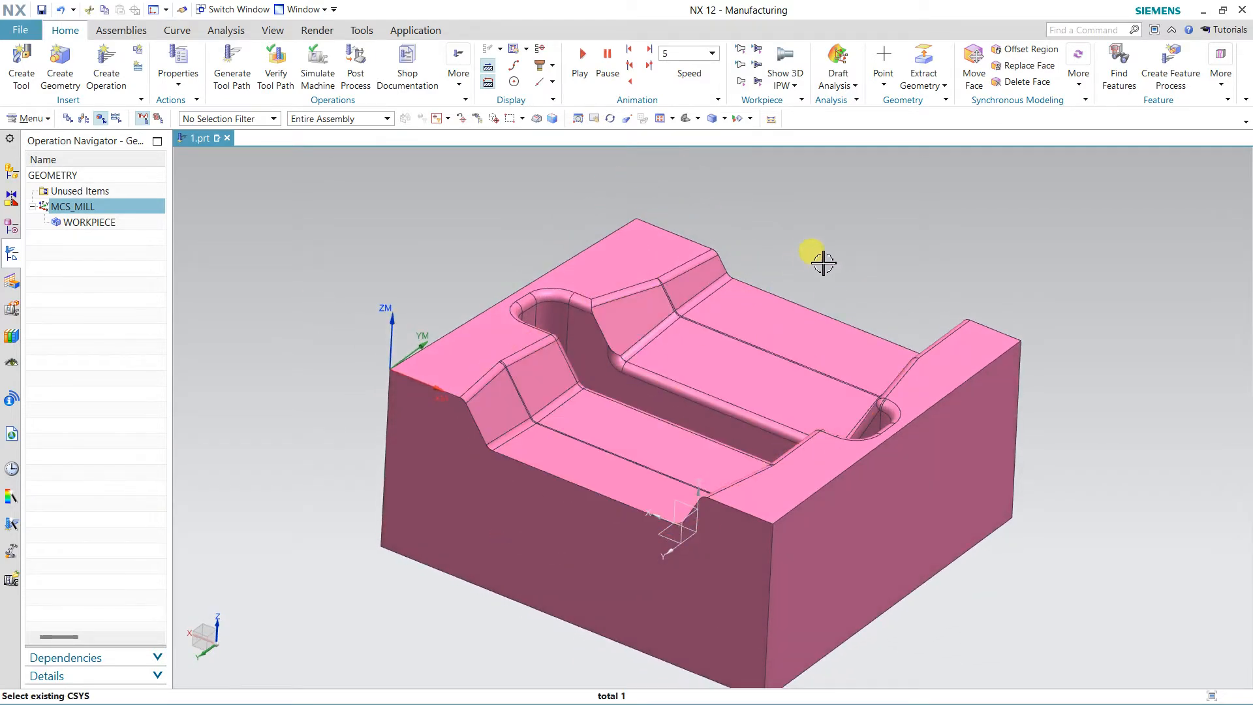
pyautogui.moveTo(820, 259)
pyautogui.mouseDown(button='middle')
pyautogui.moveTo(770, 295)
pyautogui.moveTo(755, 287)
pyautogui.moveTo(818, 269)
pyautogui.moveTo(789, 296)
pyautogui.moveTo(777, 302)
pyautogui.moveTo(818, 263)
pyautogui.moveTo(805, 257)
pyautogui.mouseUp(button='middle')
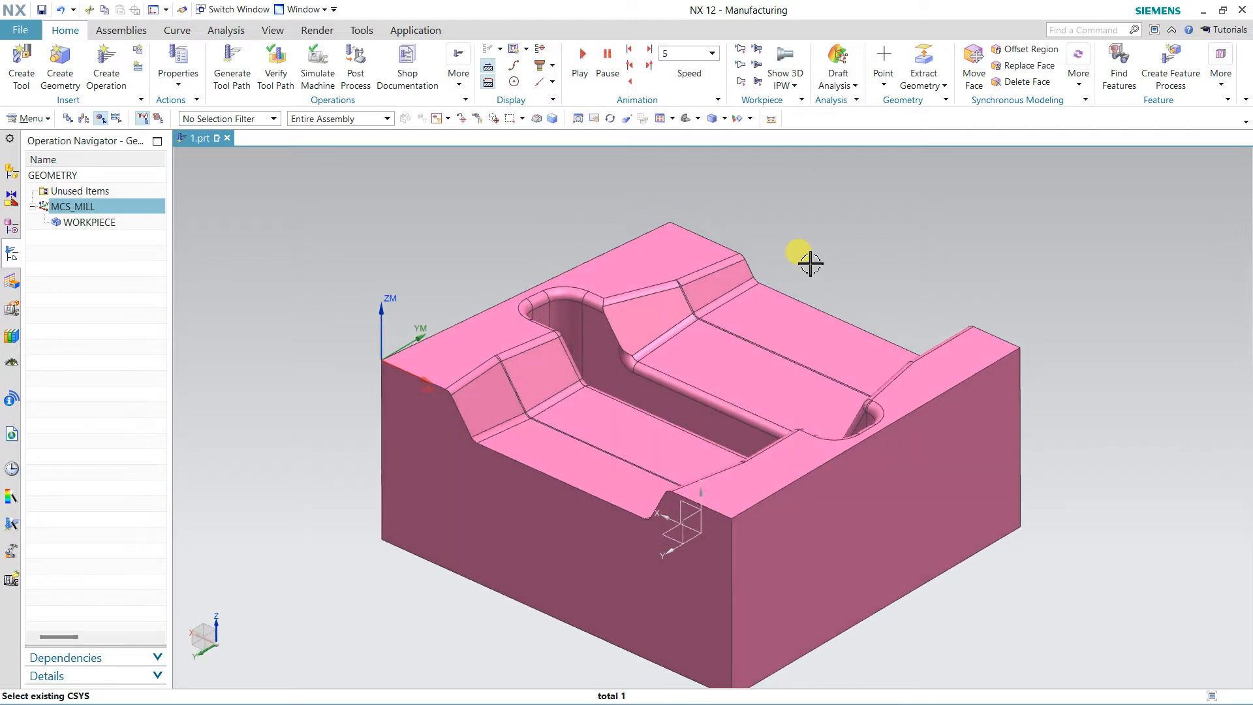
pyautogui.click(103, 64)
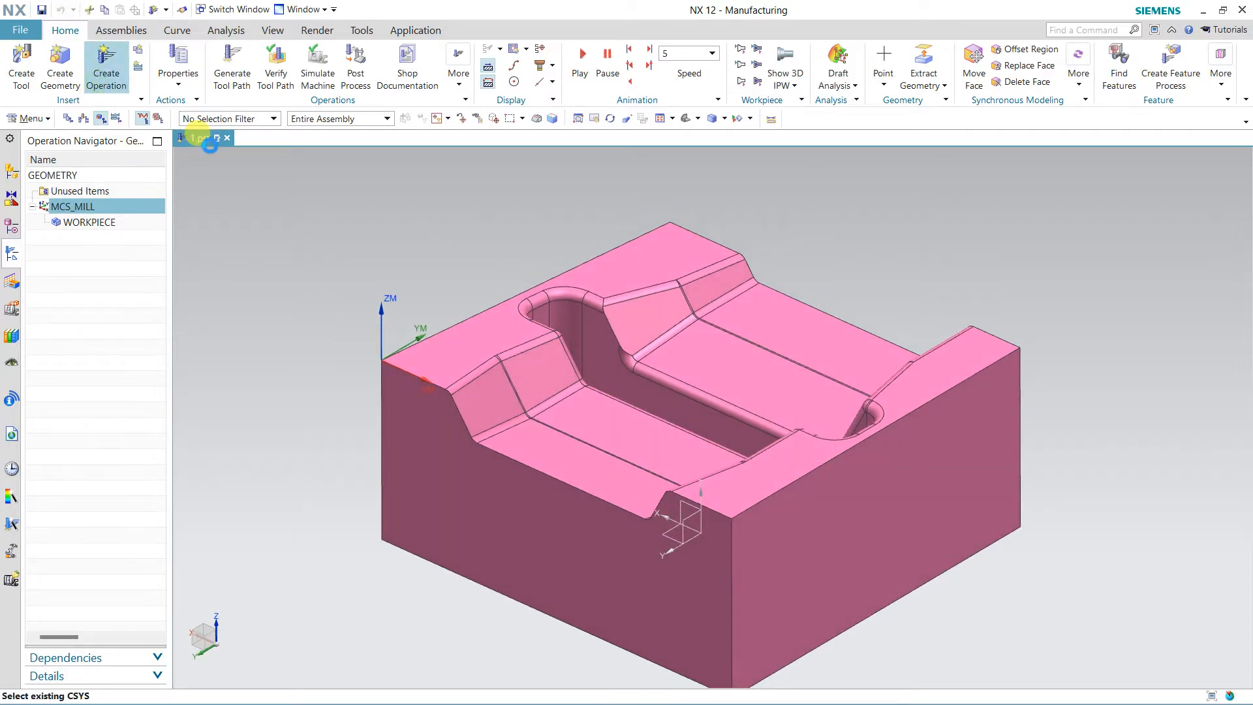
pyautogui.click(224, 60)
pyautogui.click(177, 88)
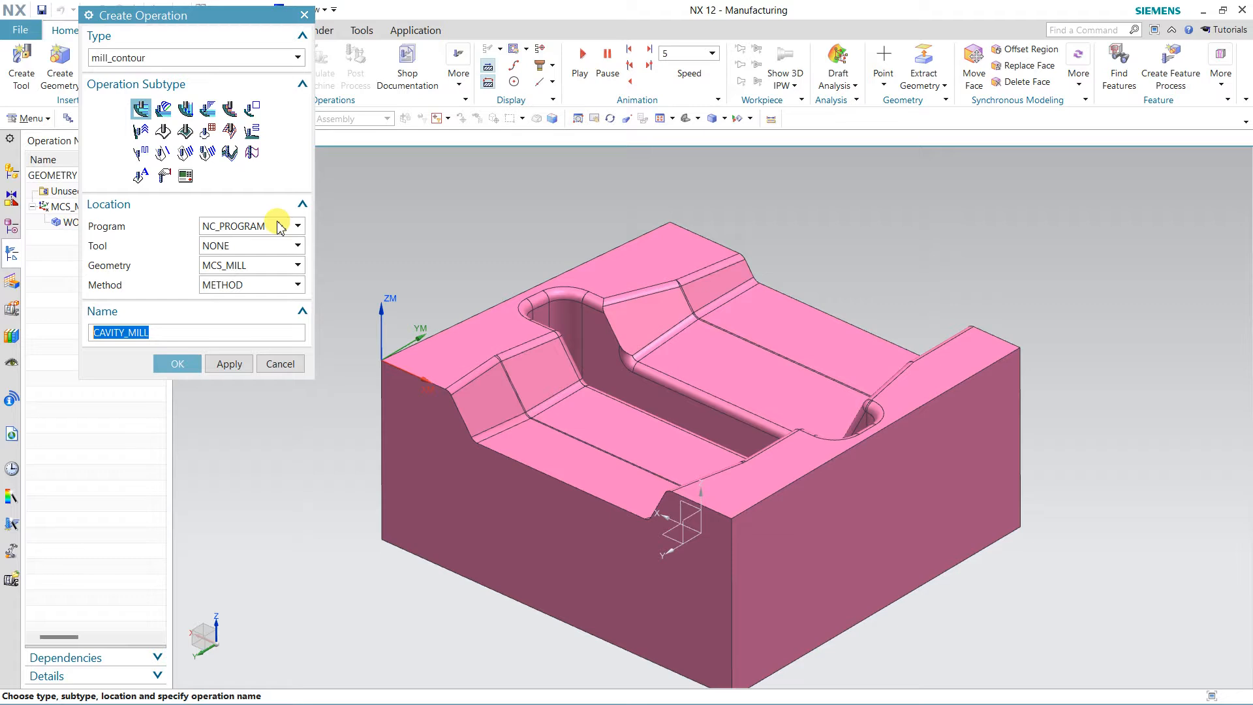
pyautogui.click(139, 109)
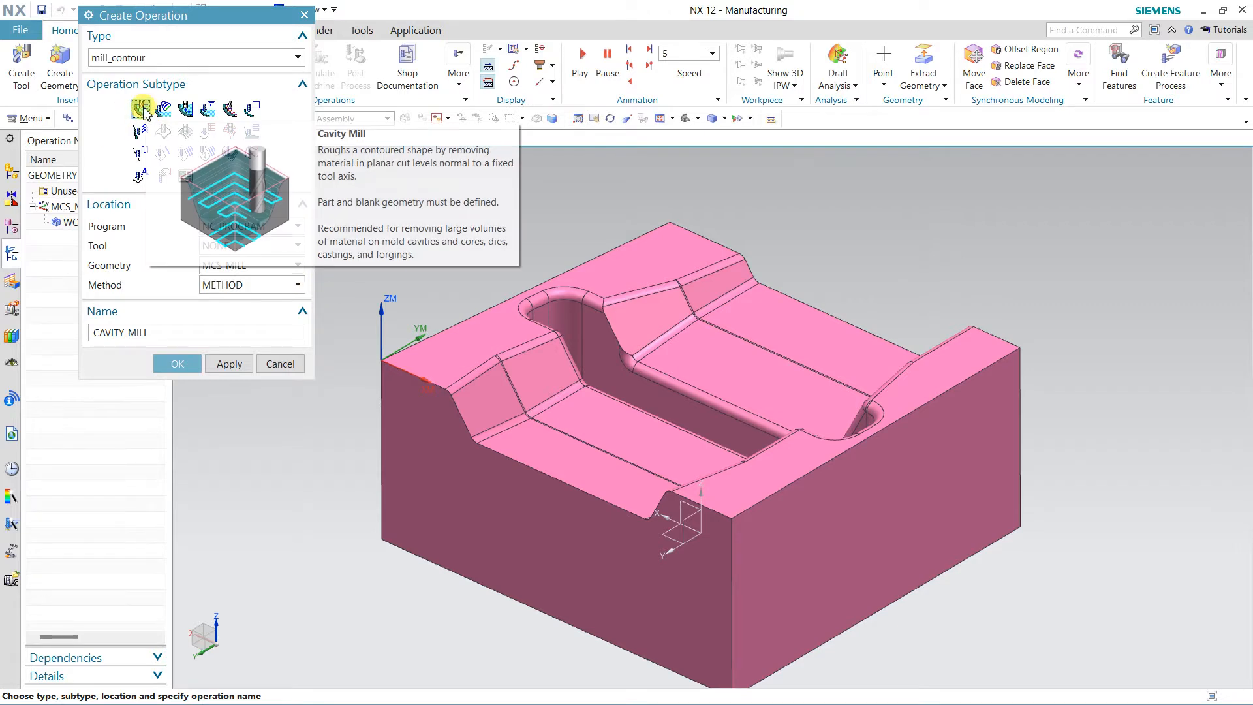
pyautogui.click(279, 364)
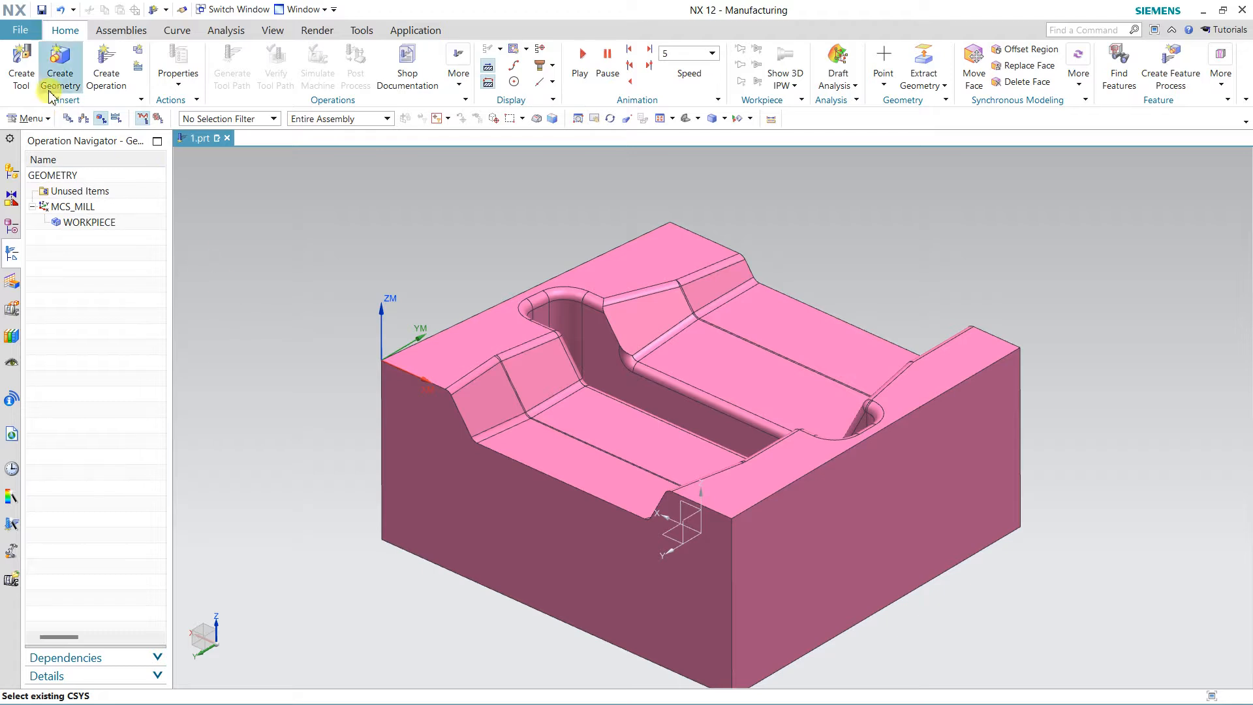
# Create a mill_contour tool of the MILL subtype named MILL and set its diameter to 8.
pyautogui.click(26, 72)
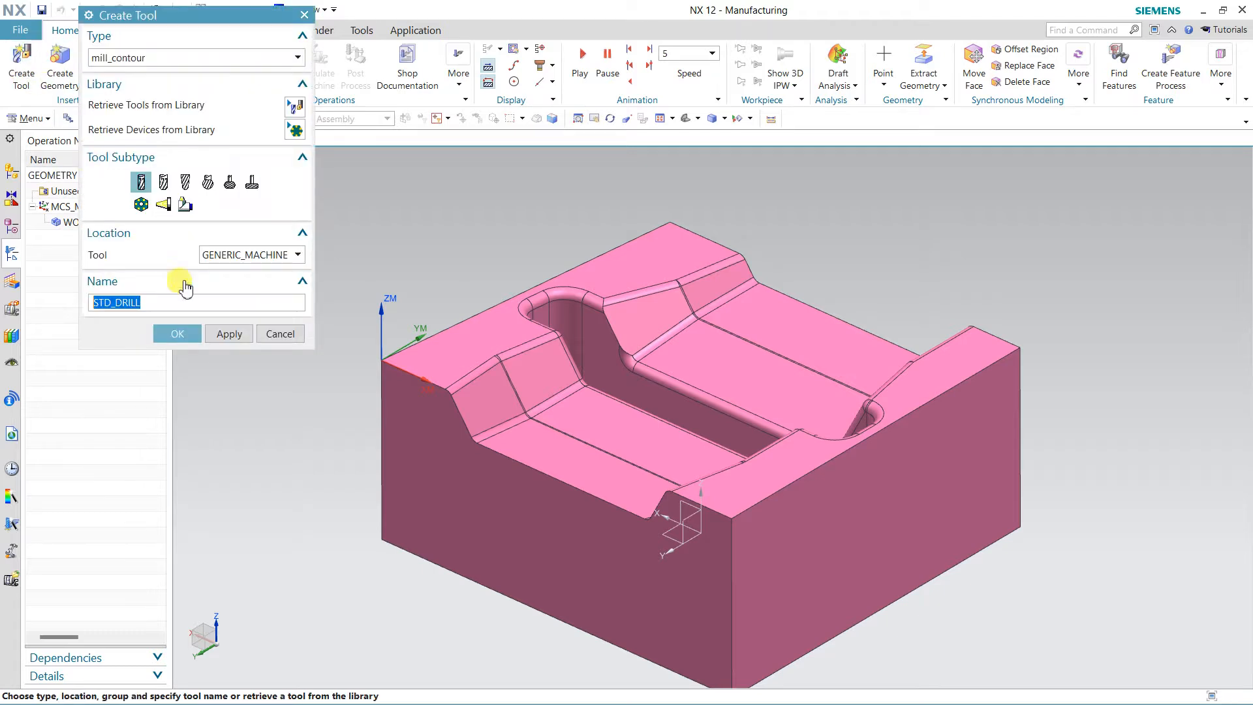
pyautogui.click(140, 186)
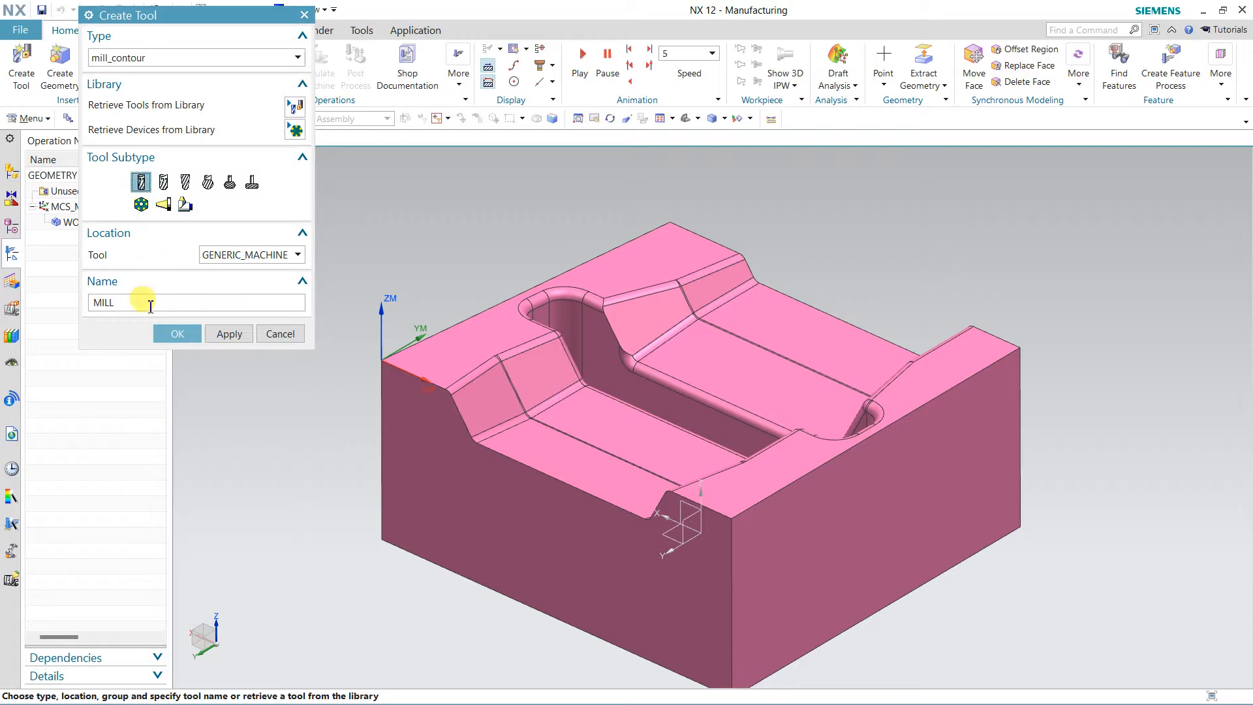
pyautogui.click(177, 333)
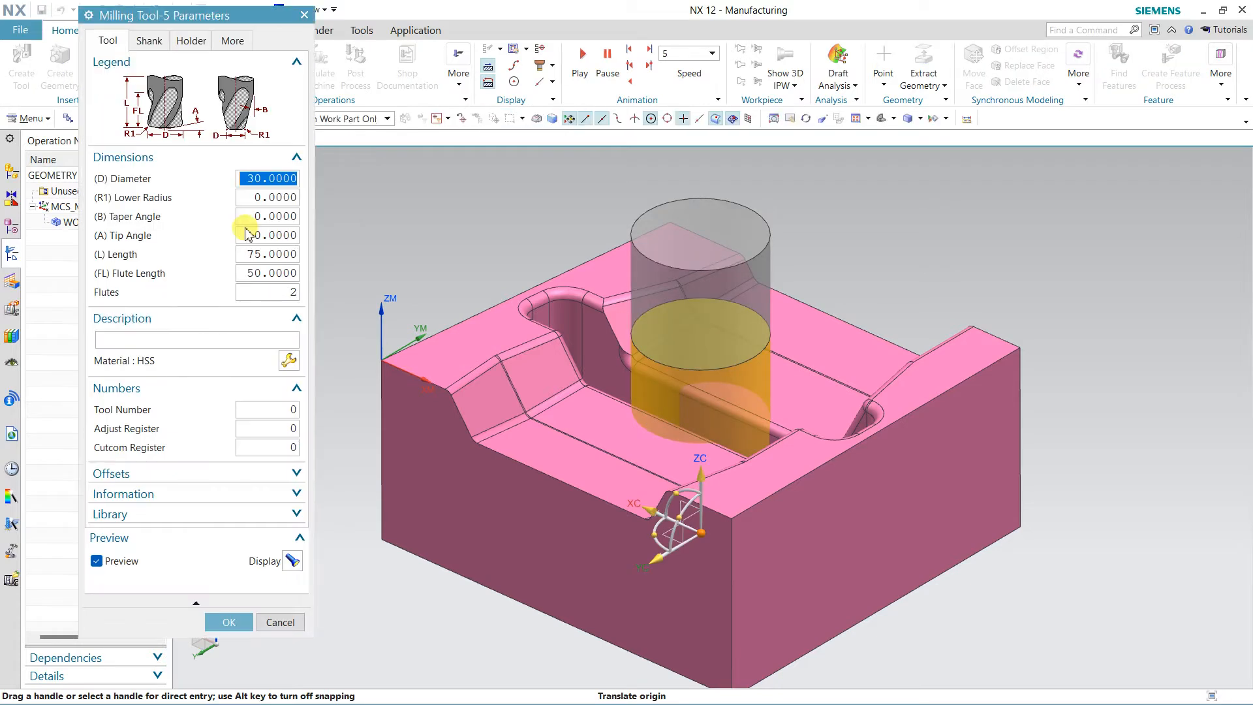
pyautogui.write('10')
pyautogui.press('Return')
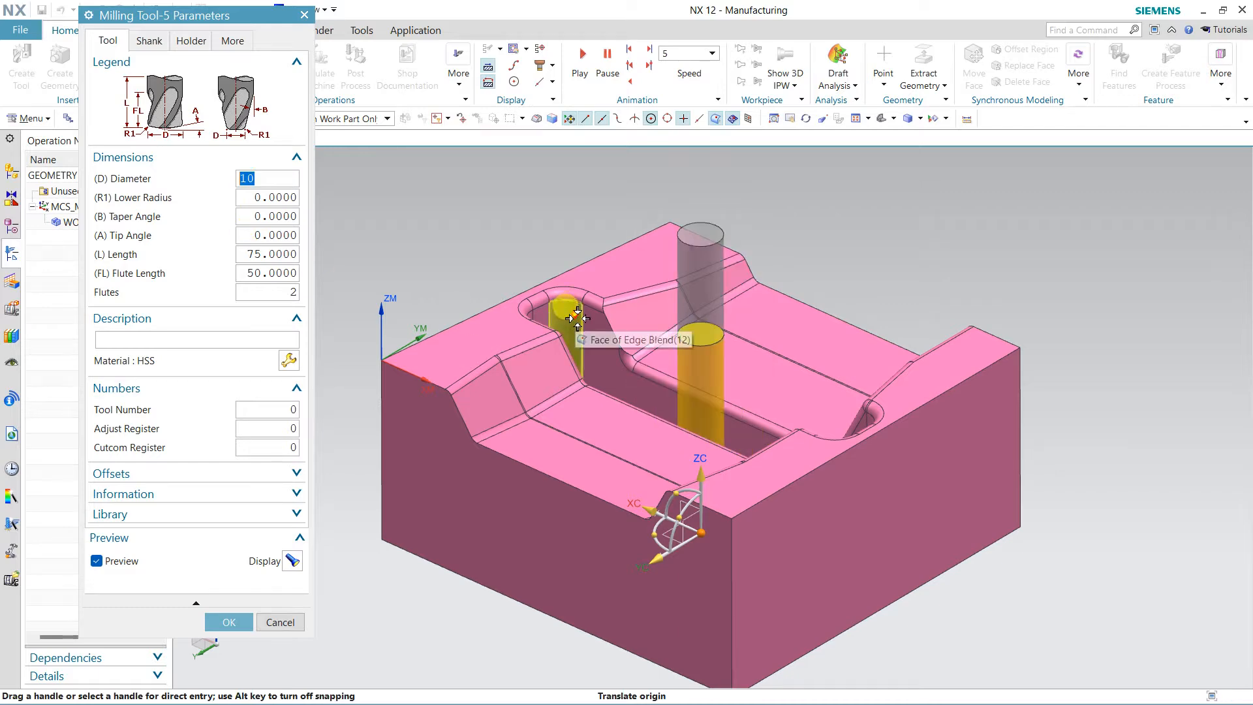
pyautogui.moveTo(564, 313)
pyautogui.mouseDown(button='middle')
pyautogui.moveTo(565, 367)
pyautogui.moveTo(554, 339)
pyautogui.moveTo(565, 336)
pyautogui.mouseUp(button='middle')
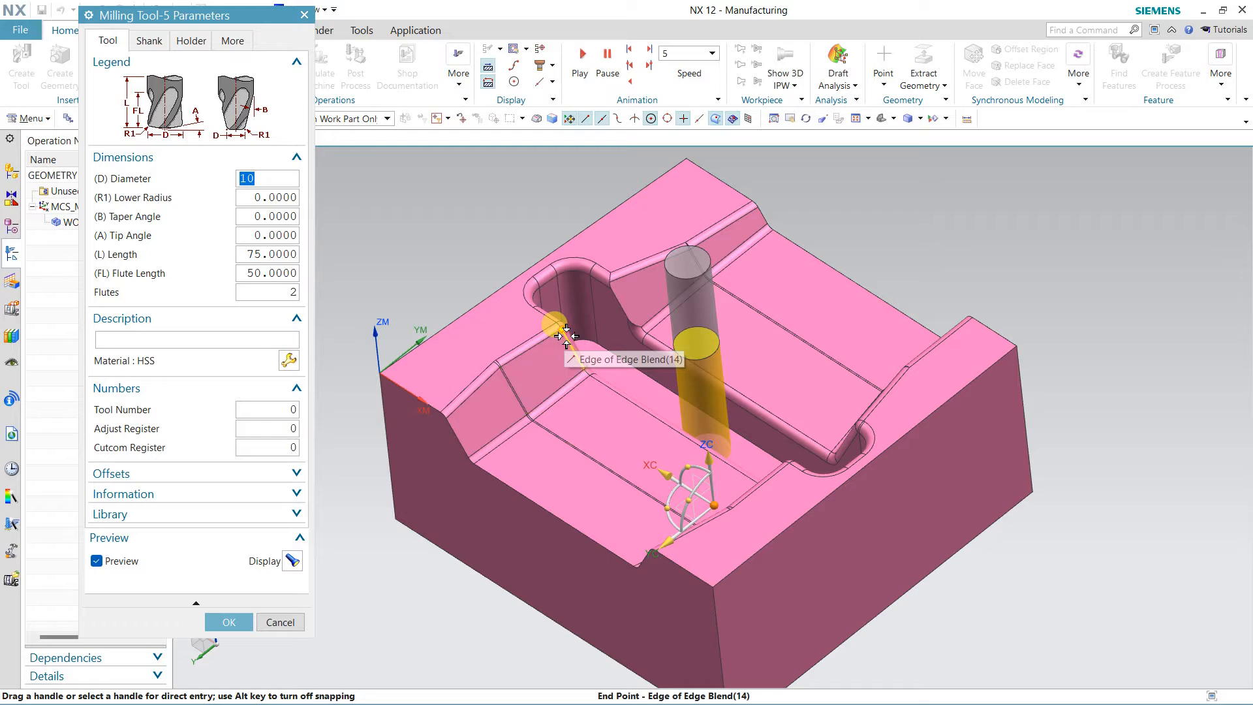
pyautogui.write('8.')
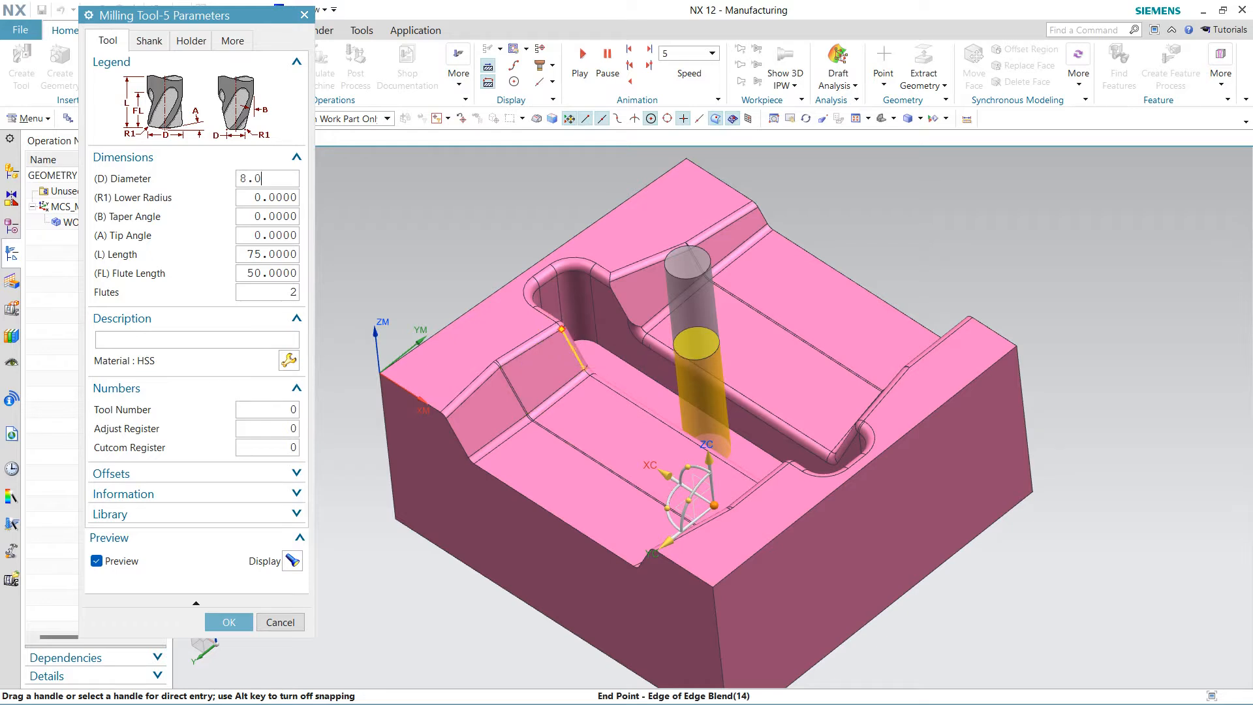
pyautogui.press('Return')
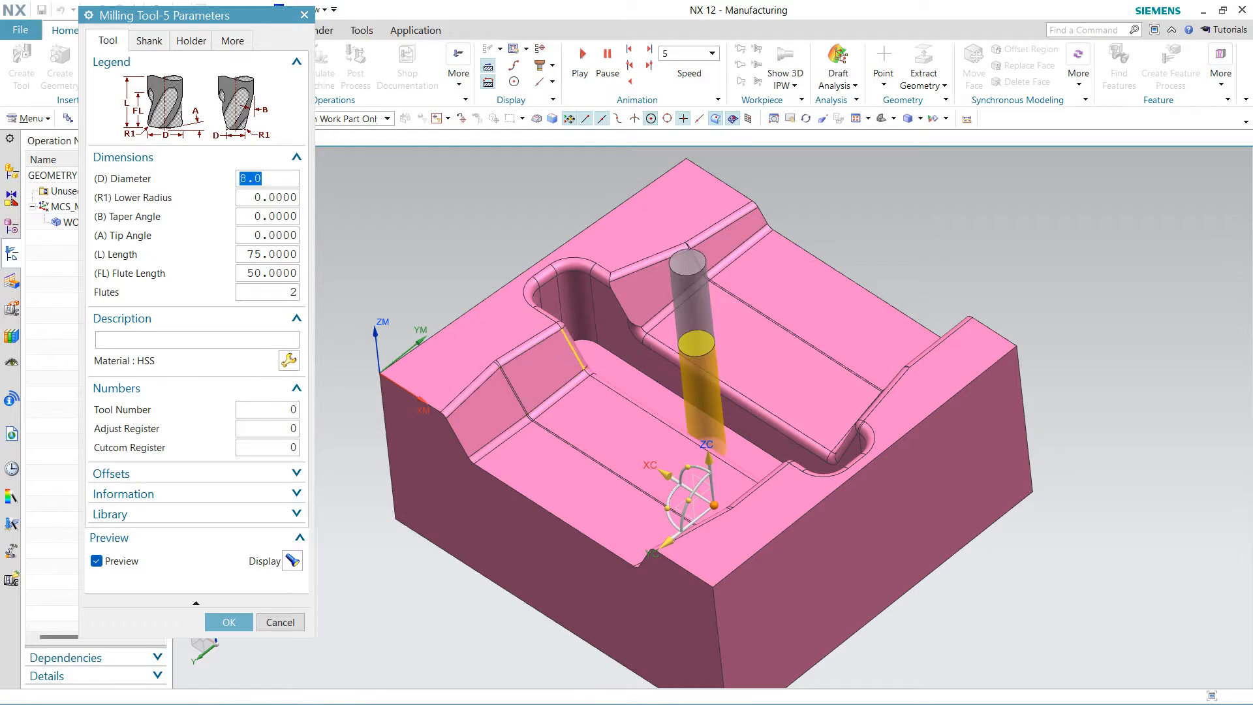
# Set the tool's flute length to 30 and its overall length to 55.
pyautogui.click(289, 272)
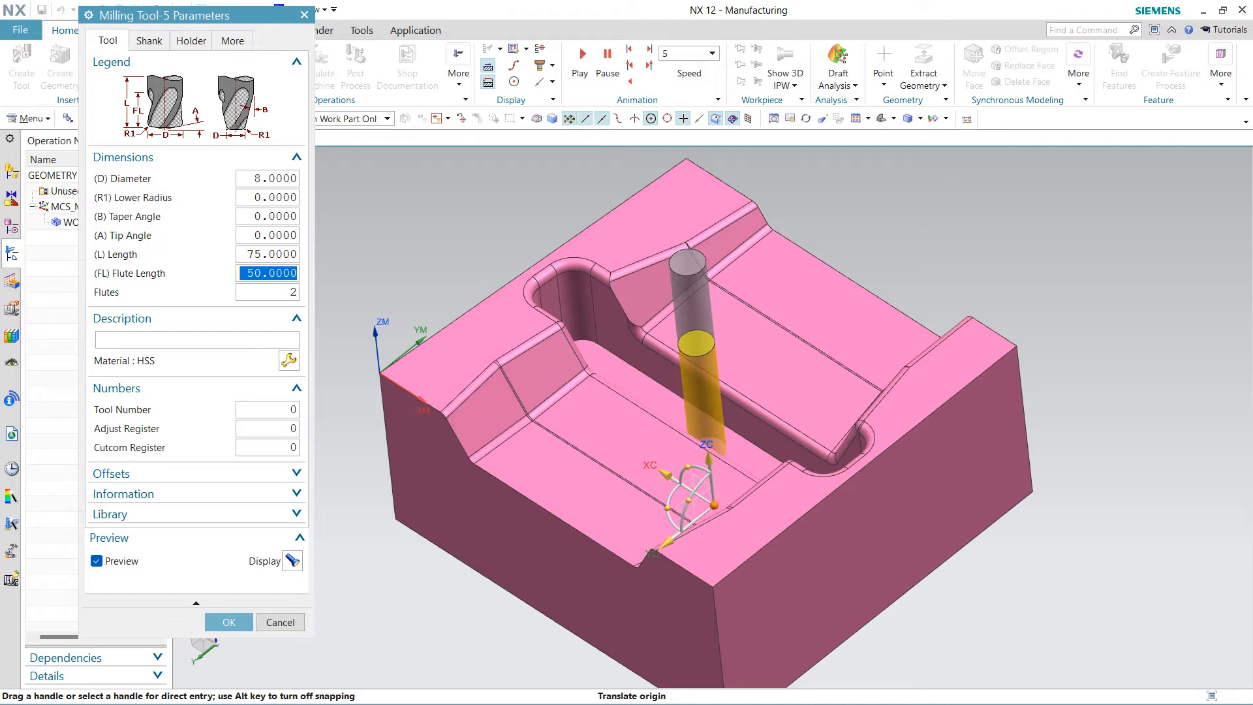
pyautogui.write('30')
pyautogui.click(285, 252)
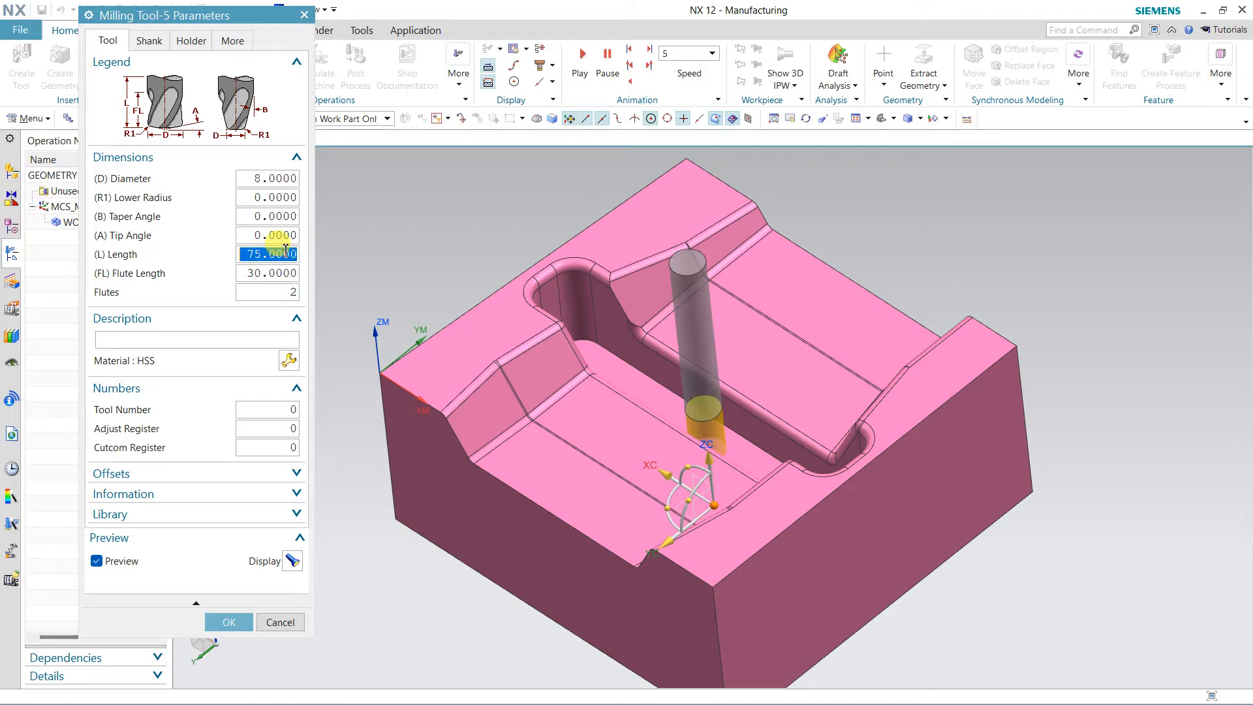
pyautogui.write('55')
pyautogui.press('Return')
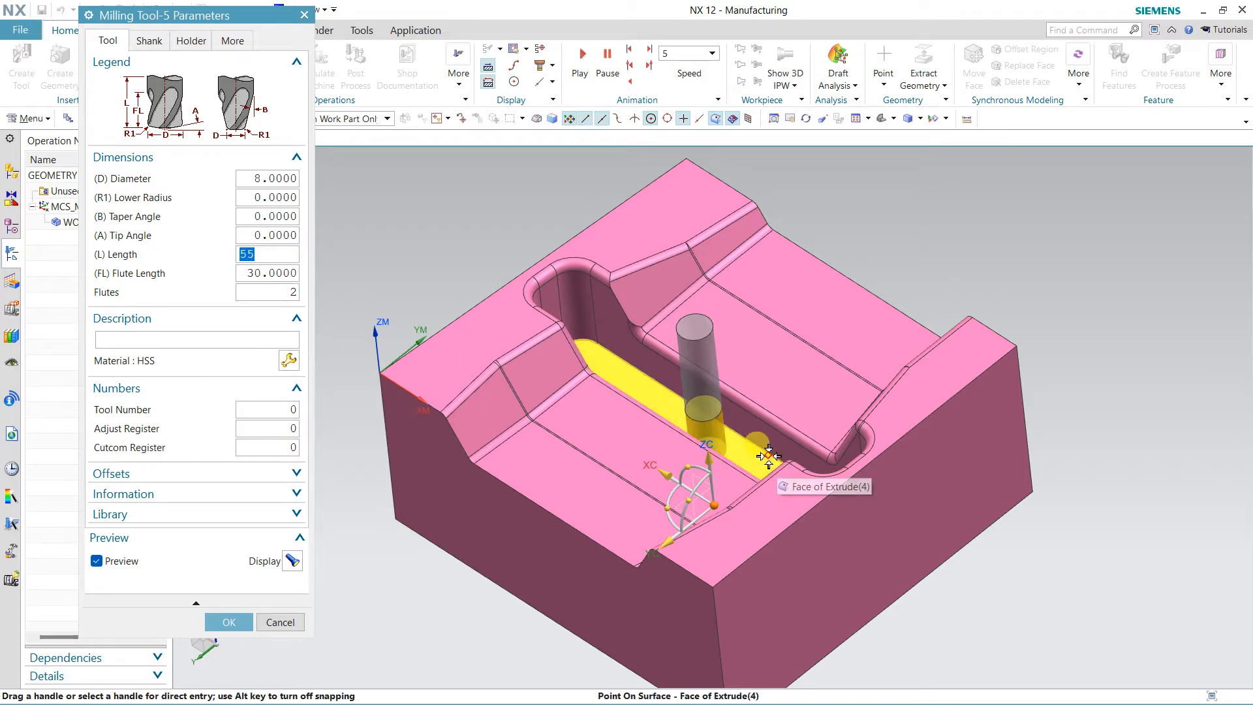
pyautogui.moveTo(769, 456); pyautogui.dragTo(698, 391, button='middle')
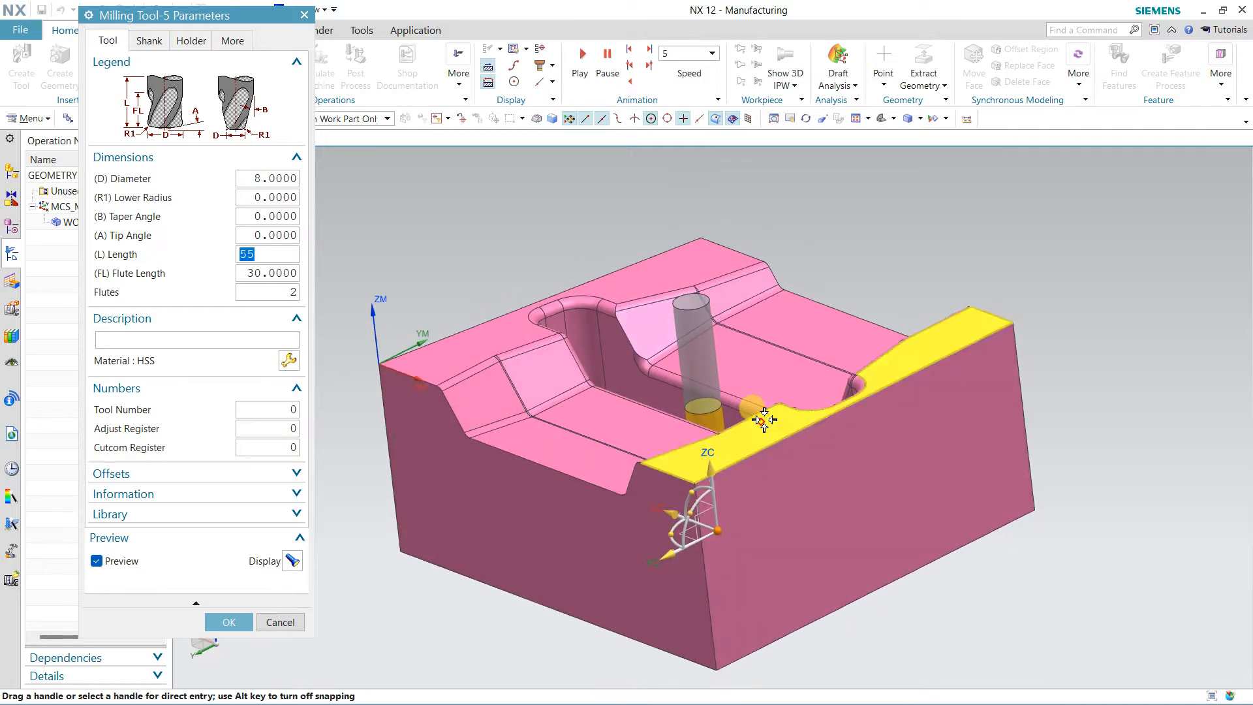
# Set the tool's lower radius to 0.8 and move the tool preview onto the block's top face near the MCS origin.
pyautogui.click(257, 196)
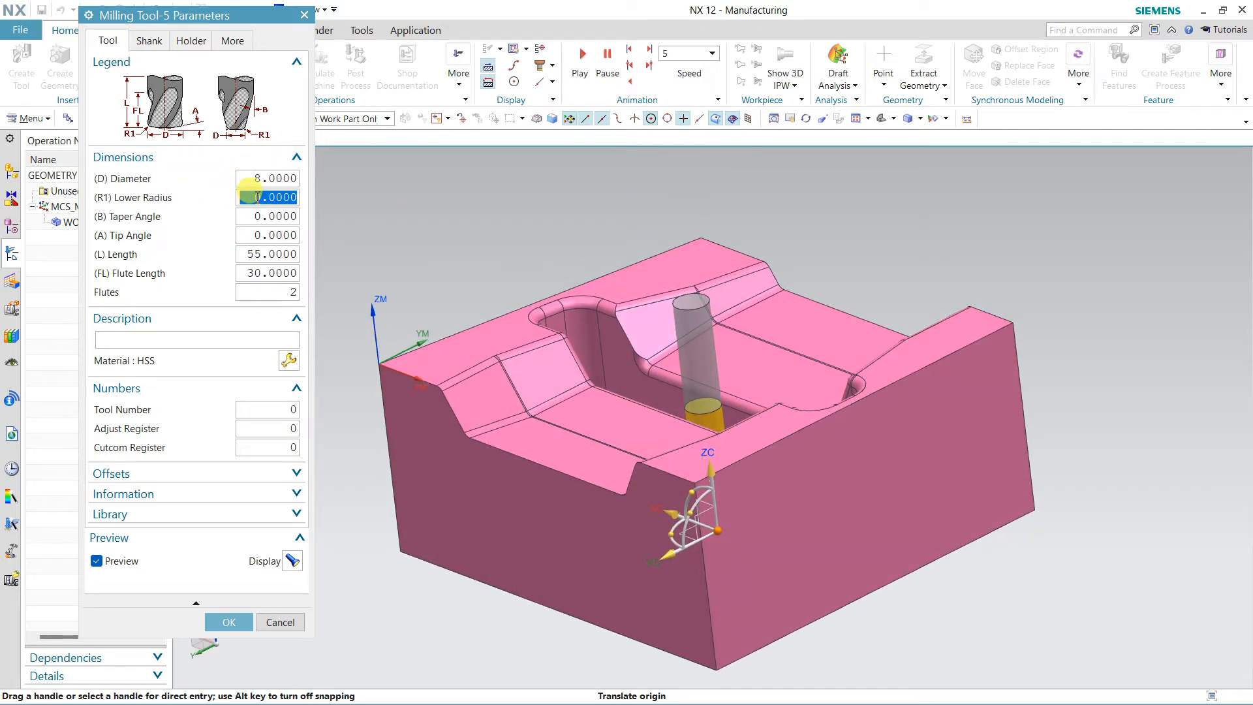
pyautogui.write('.8')
pyautogui.press('Return')
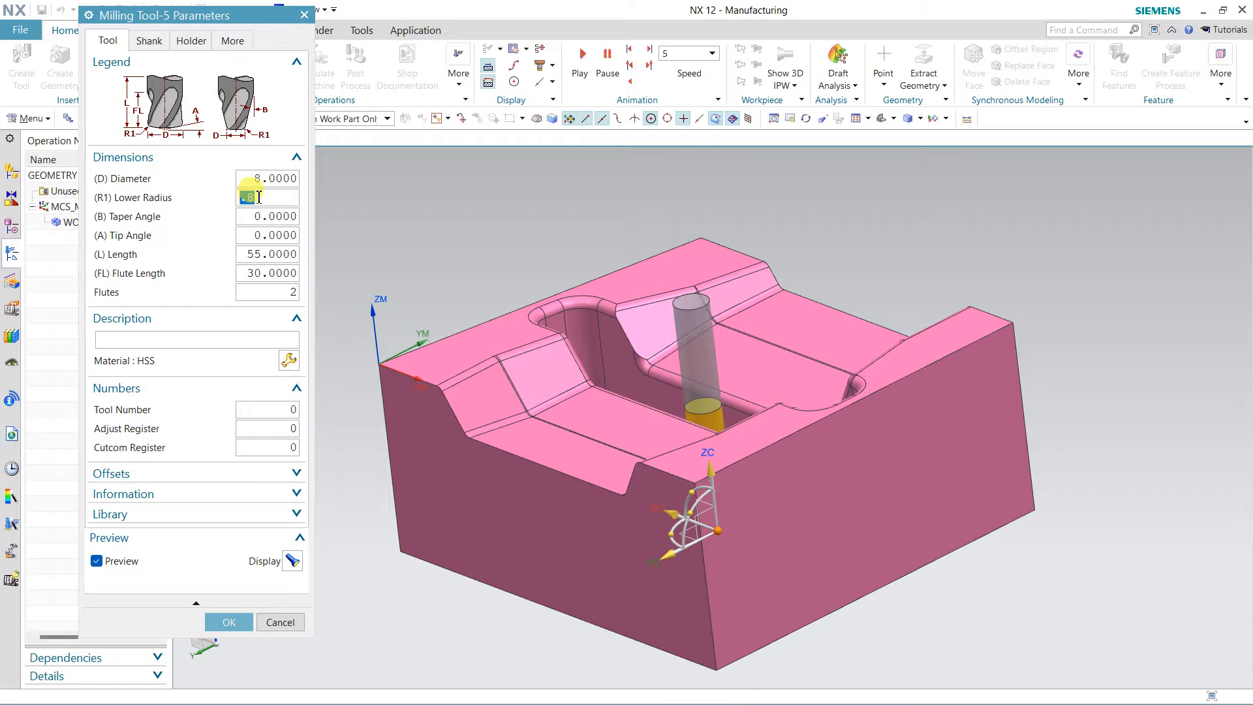
pyautogui.click(417, 358)
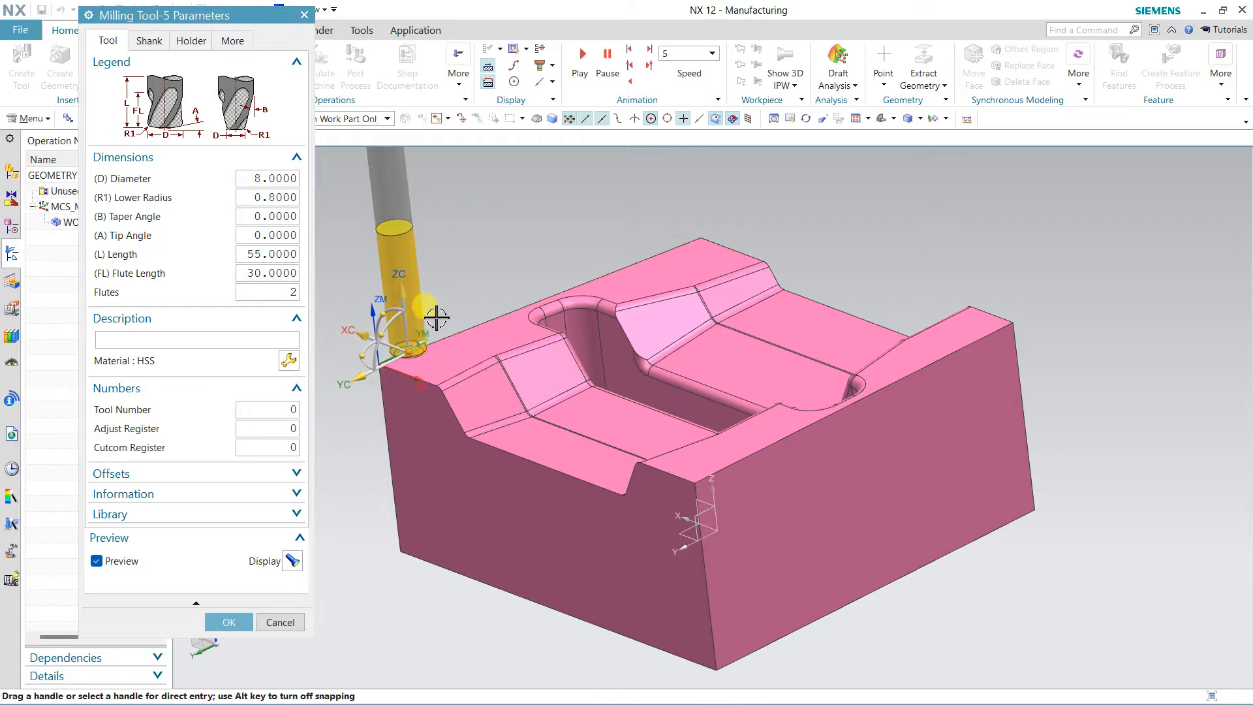
pyautogui.moveTo(456, 254); pyautogui.dragTo(420, 322, button='middle')
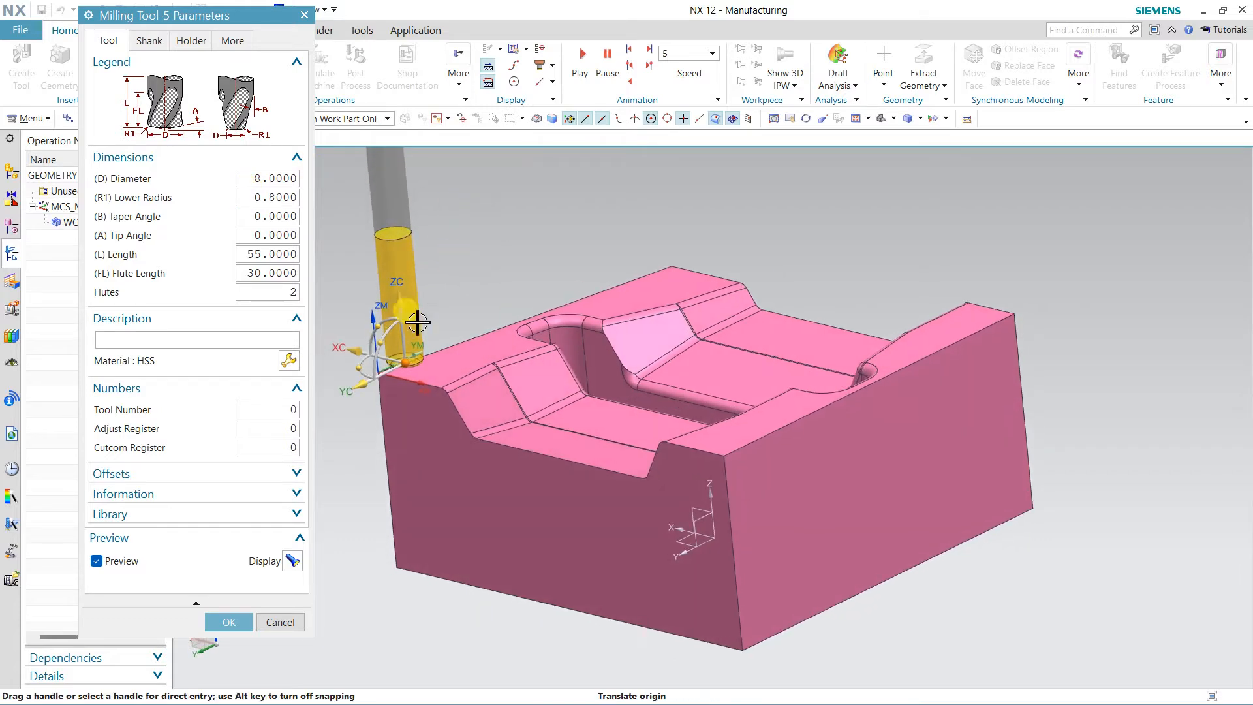
# Assign the TMC0_00003 uncoated indexable carbide material to the tool and set the tool number, adjust register and cutcom register to 1.
pyautogui.click(295, 364)
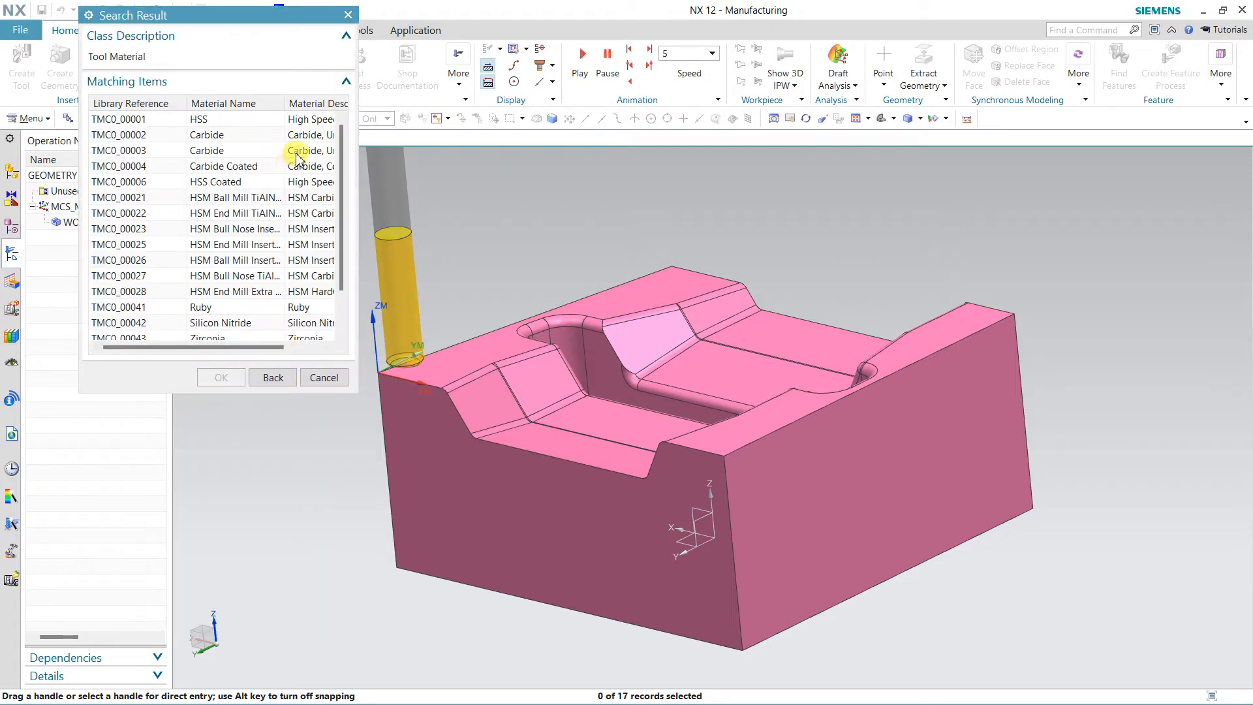
pyautogui.moveTo(358, 143); pyautogui.dragTo(453, 144)
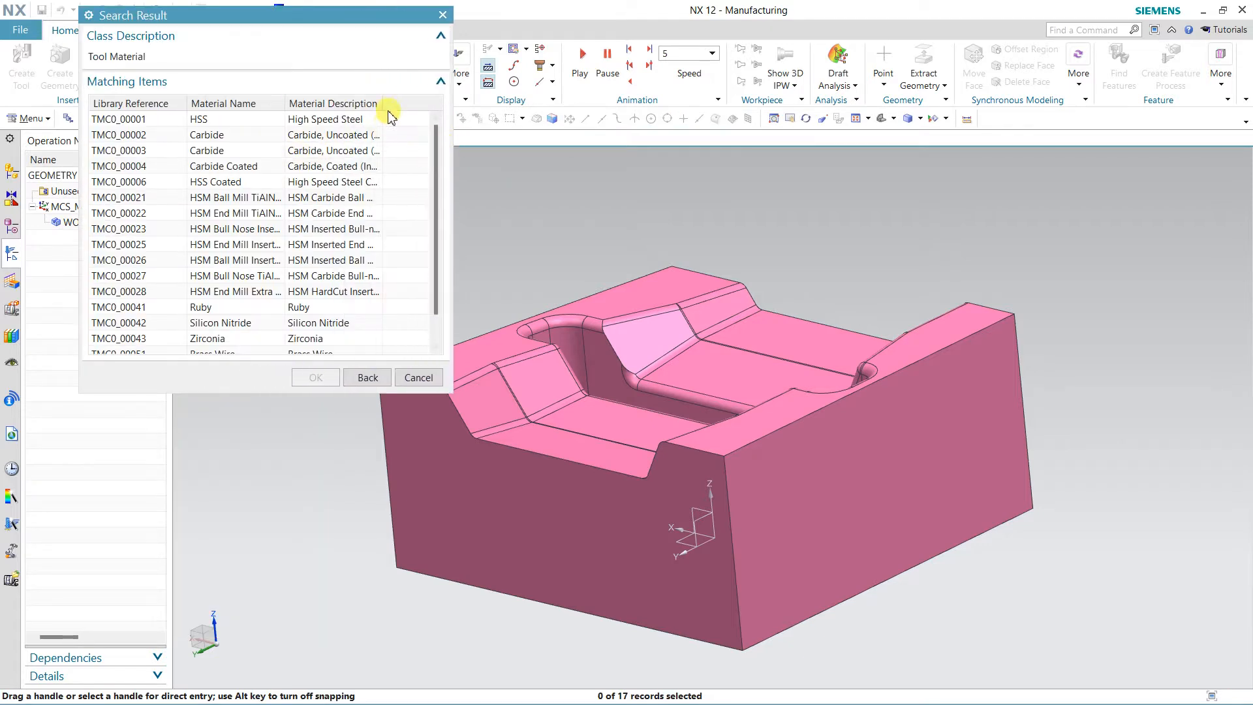
pyautogui.moveTo(383, 104); pyautogui.dragTo(428, 102)
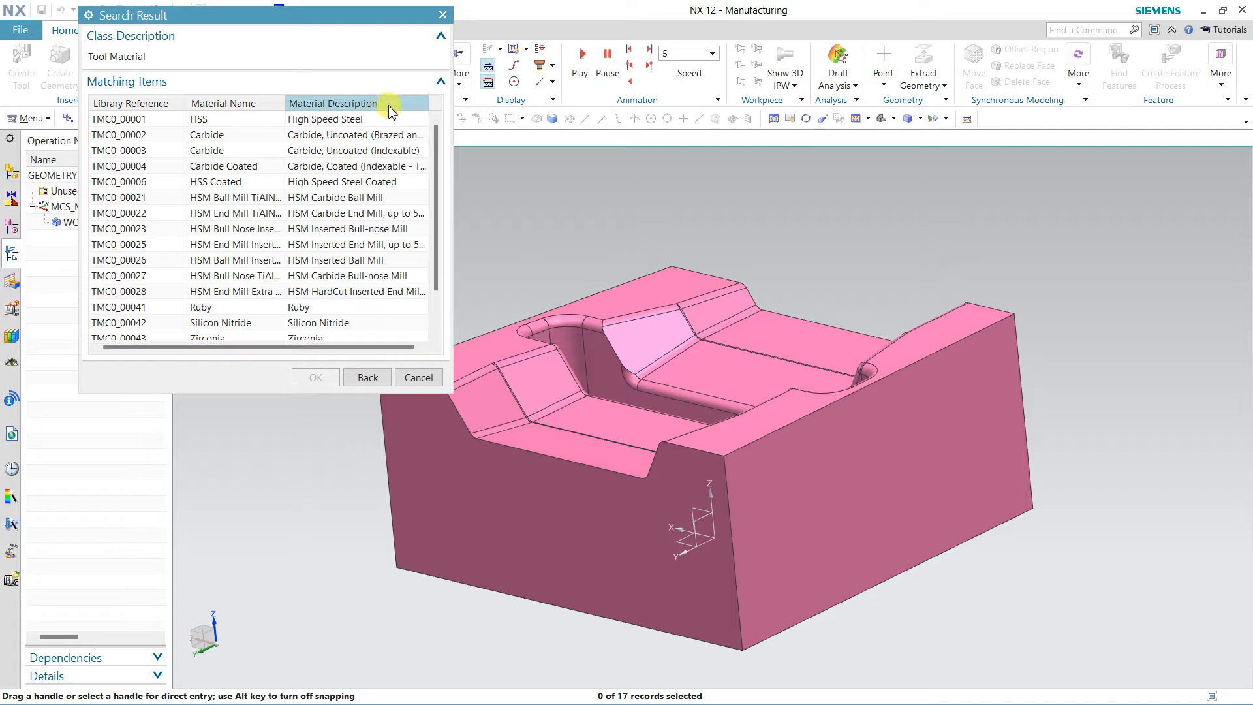
pyautogui.click(384, 150)
pyautogui.click(316, 377)
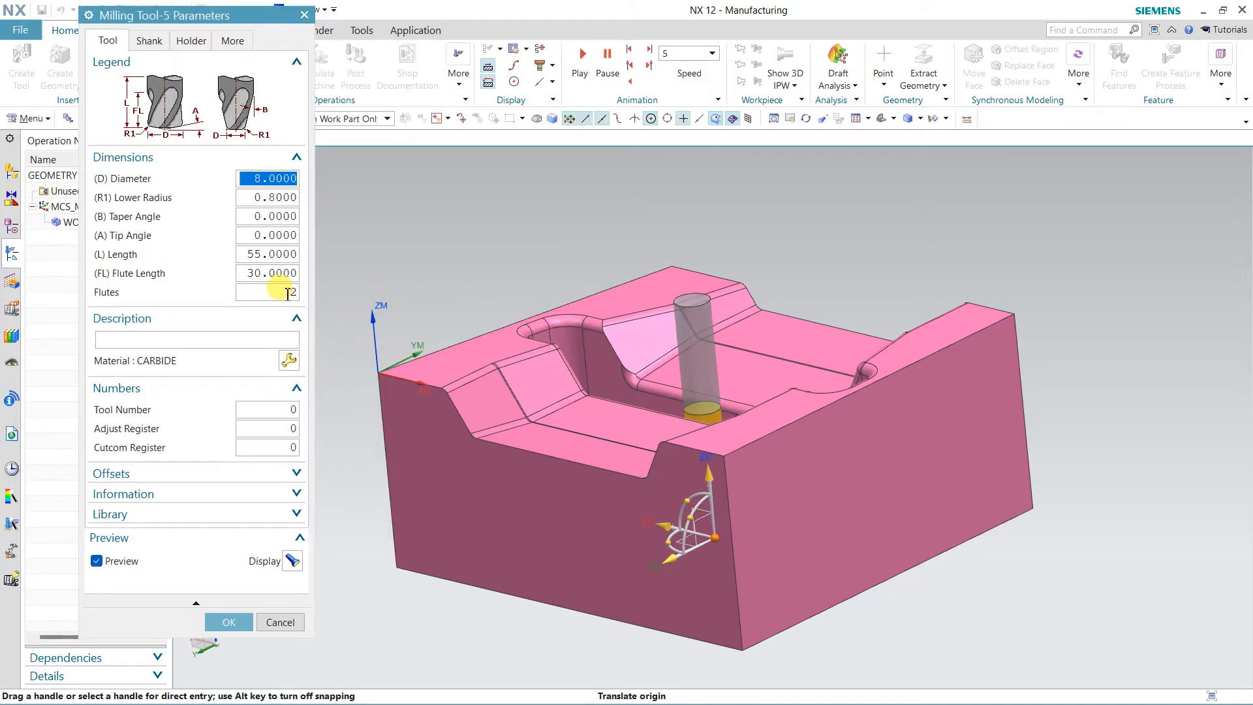
pyautogui.click(285, 409)
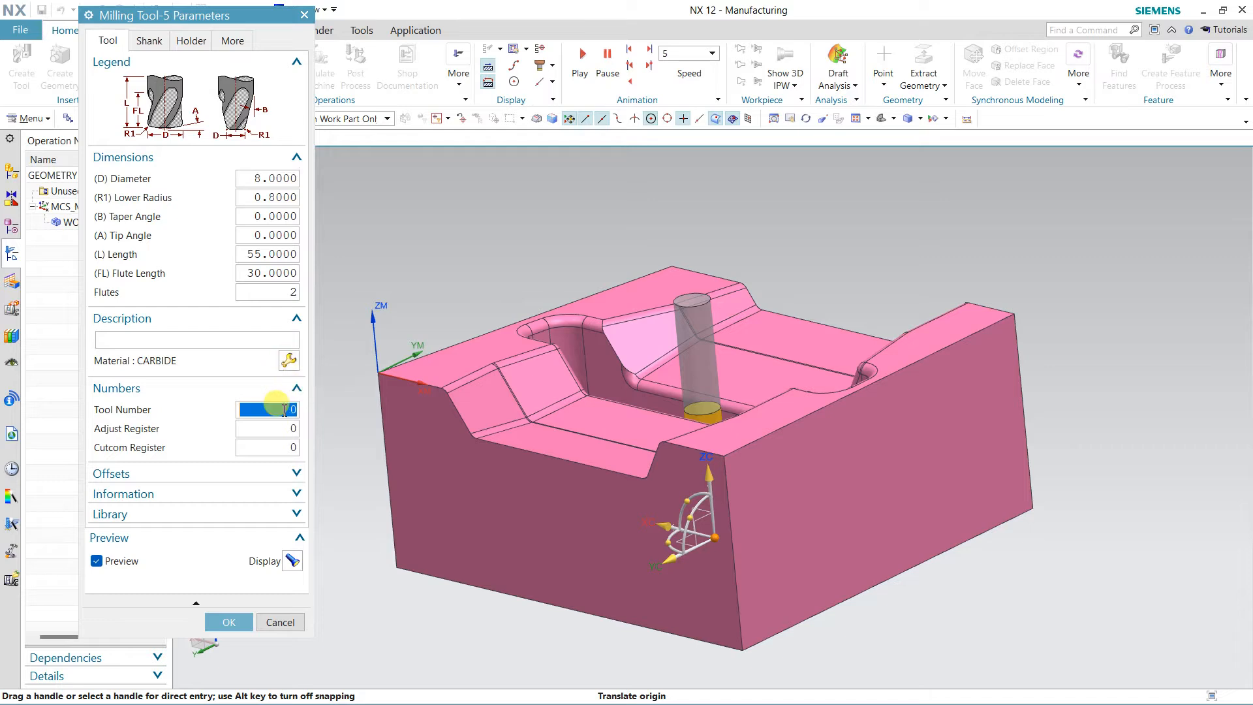
pyautogui.write('1')
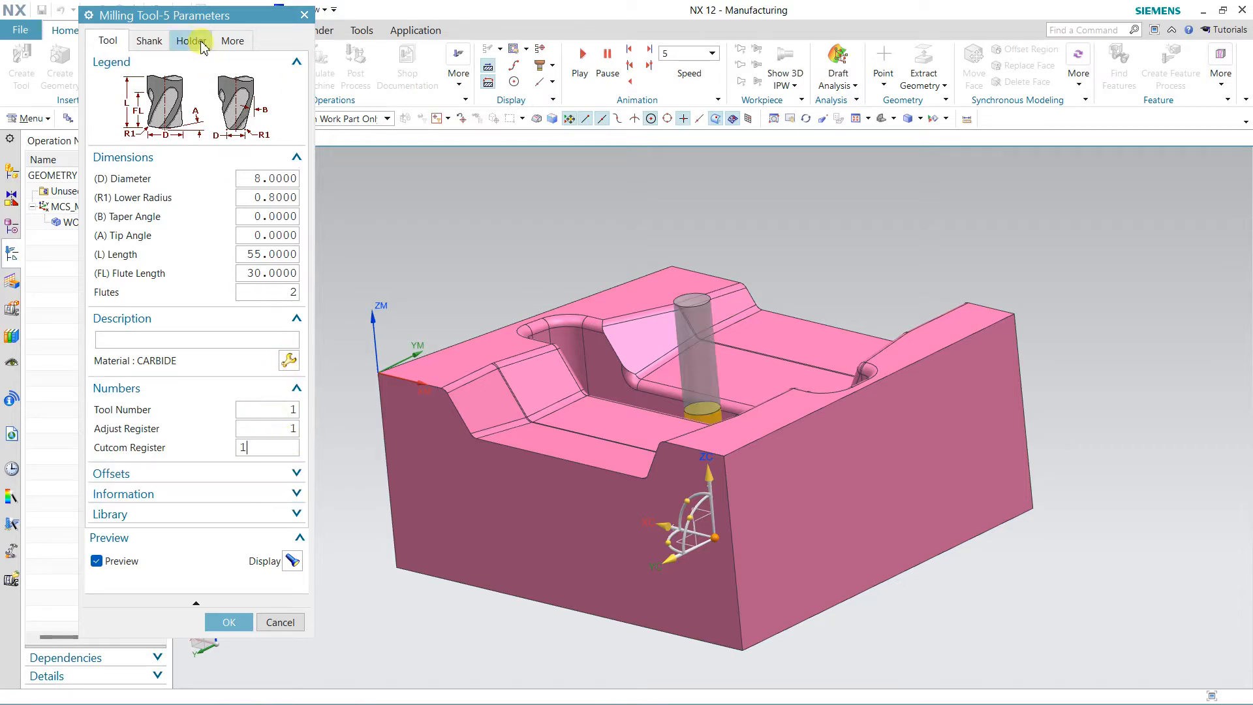
# Define the tool shank with a diameter of 22, a length of 35 and a taper length of 10.
pyautogui.click(149, 41)
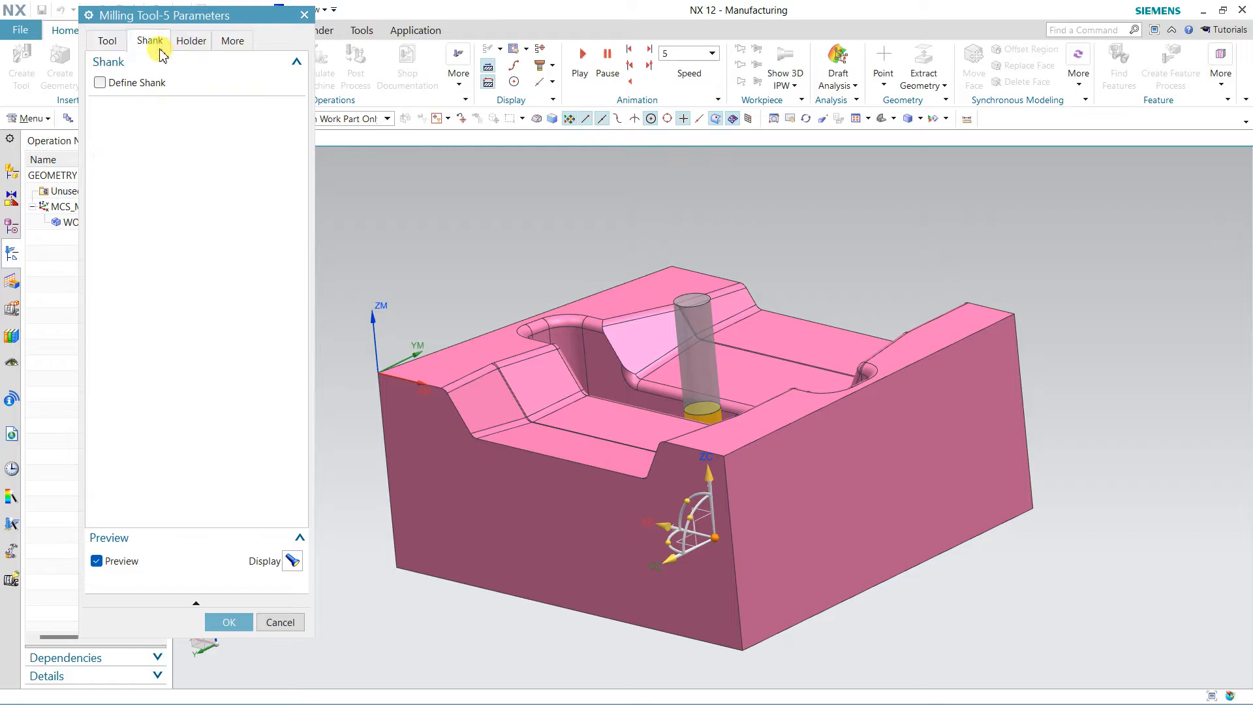
pyautogui.click(155, 84)
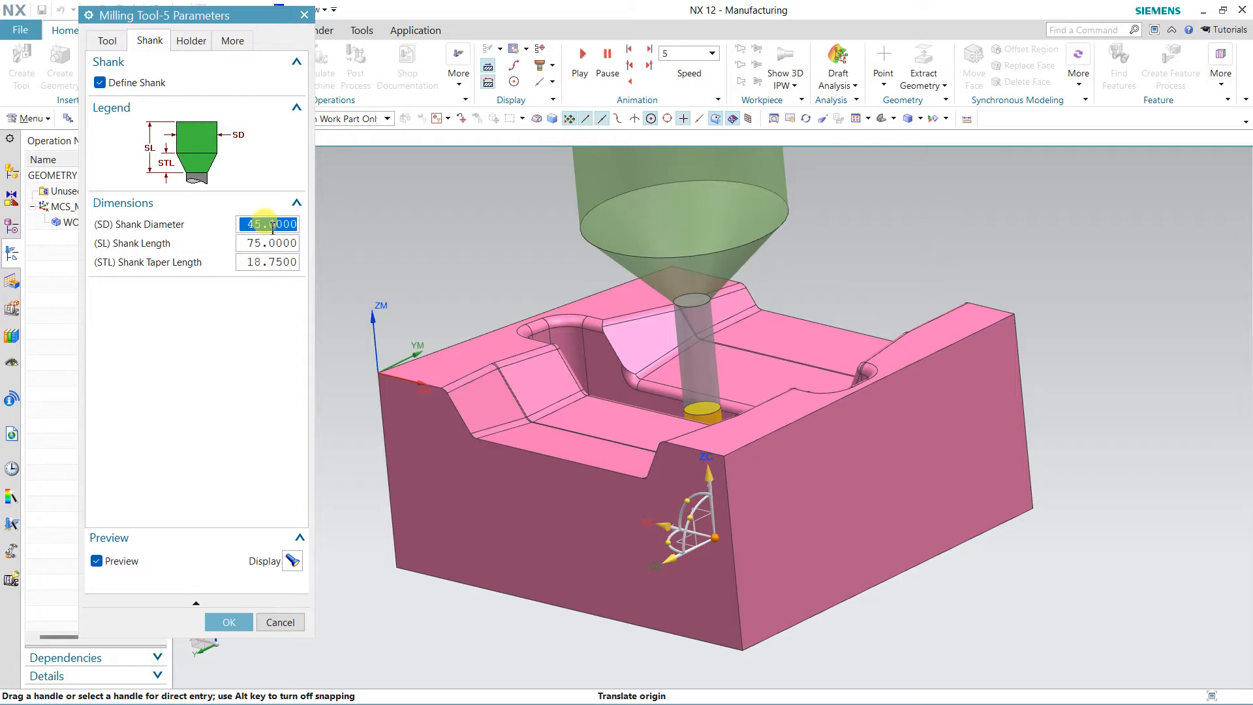
pyautogui.click(264, 242)
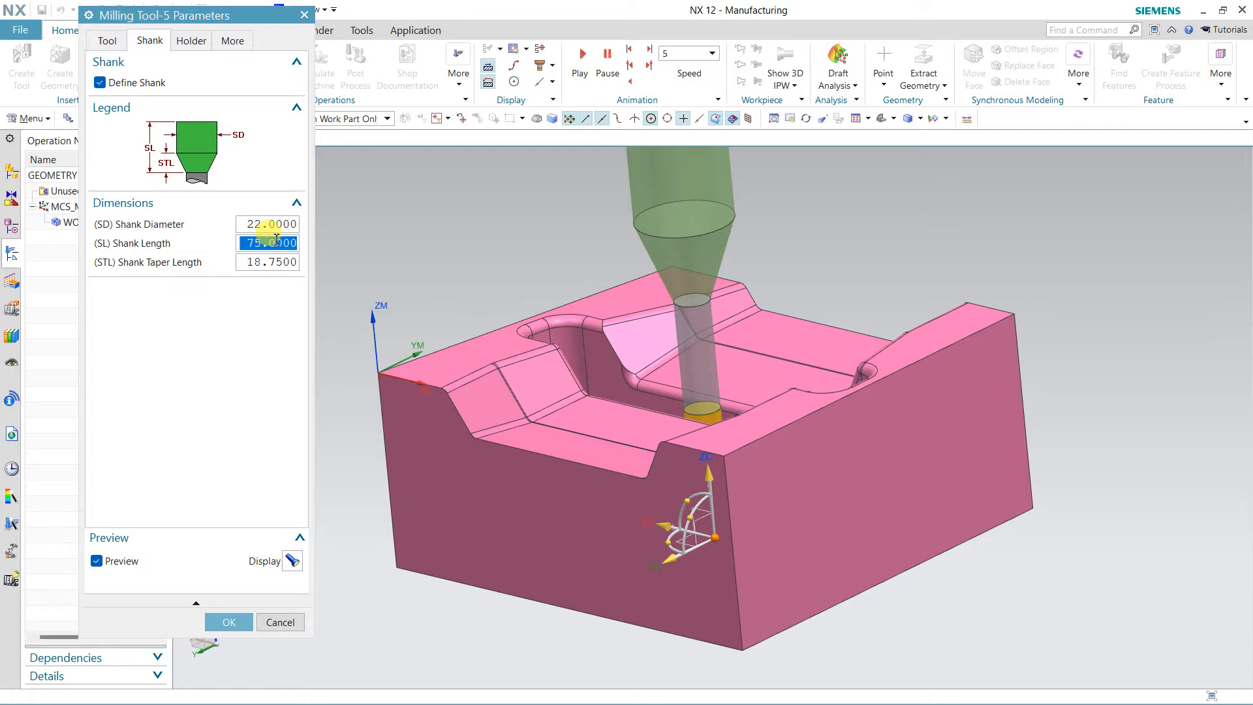
pyautogui.click(276, 261)
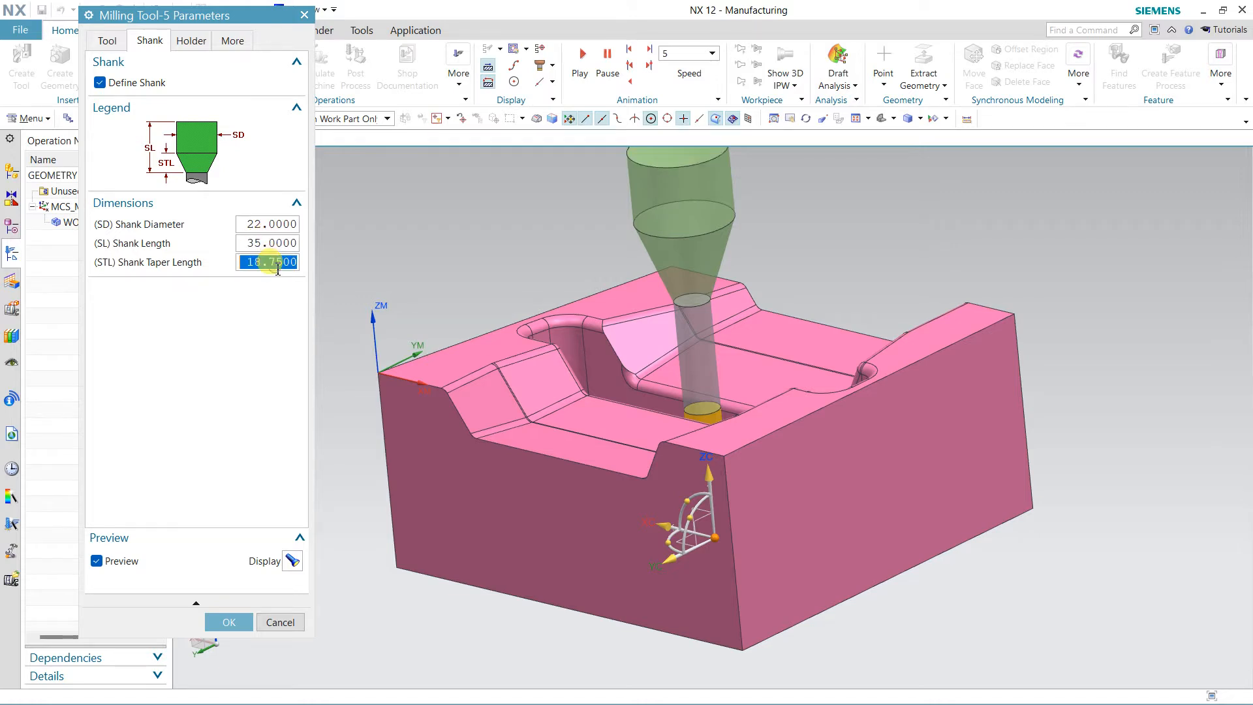
pyautogui.write('10')
pyautogui.click(274, 243)
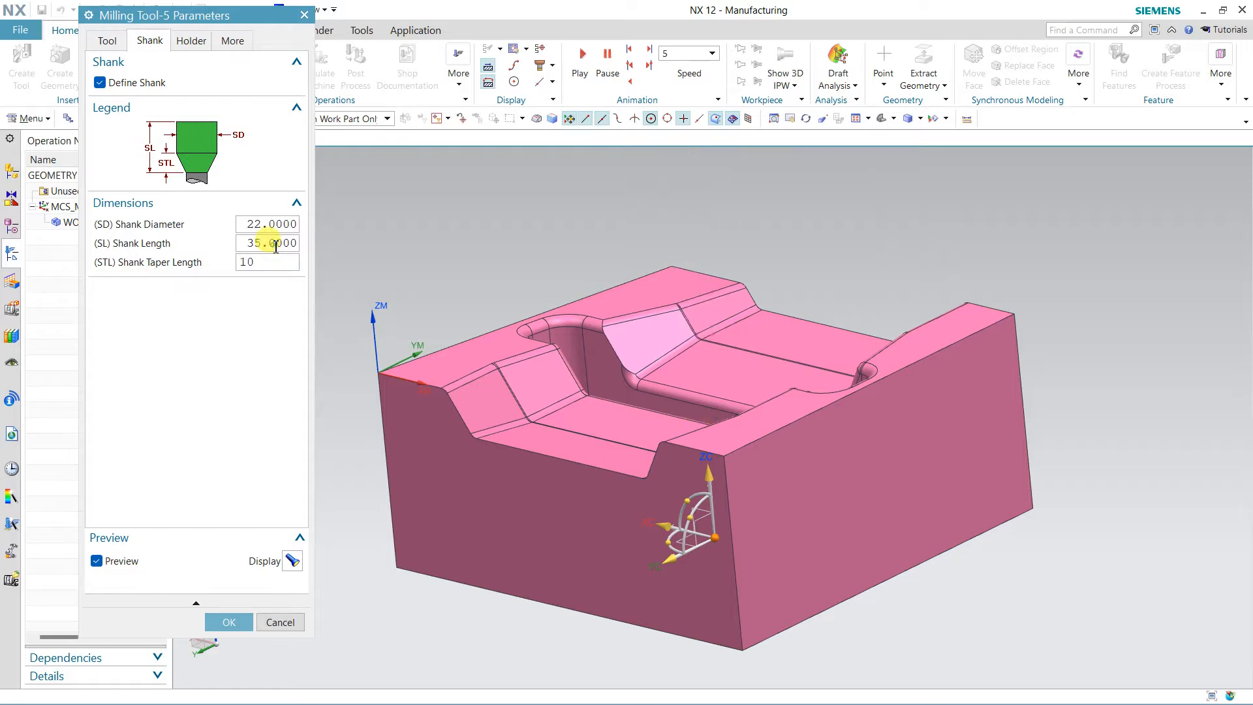
pyautogui.moveTo(664, 314); pyautogui.dragTo(664, 287, button='middle')
# Retrieve the medium compression holder HLD001_00006 from the Milling_Drilling holder library class.
pyautogui.click(191, 41)
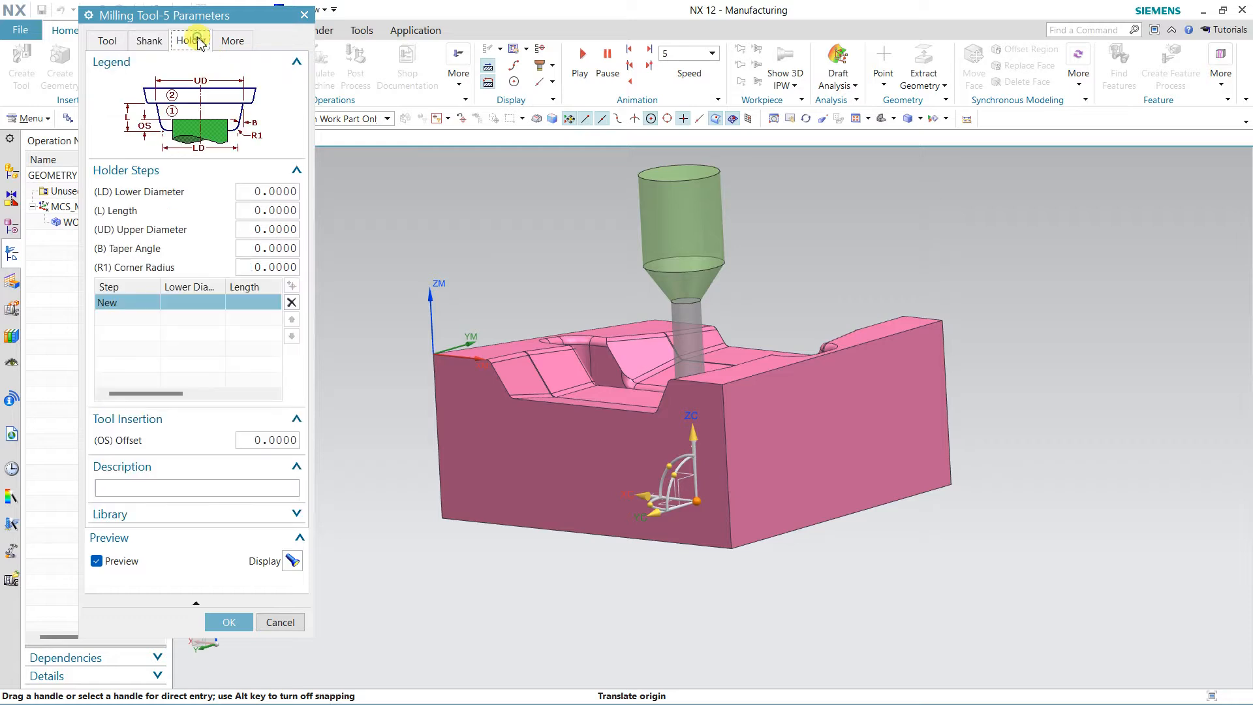
pyautogui.click(281, 514)
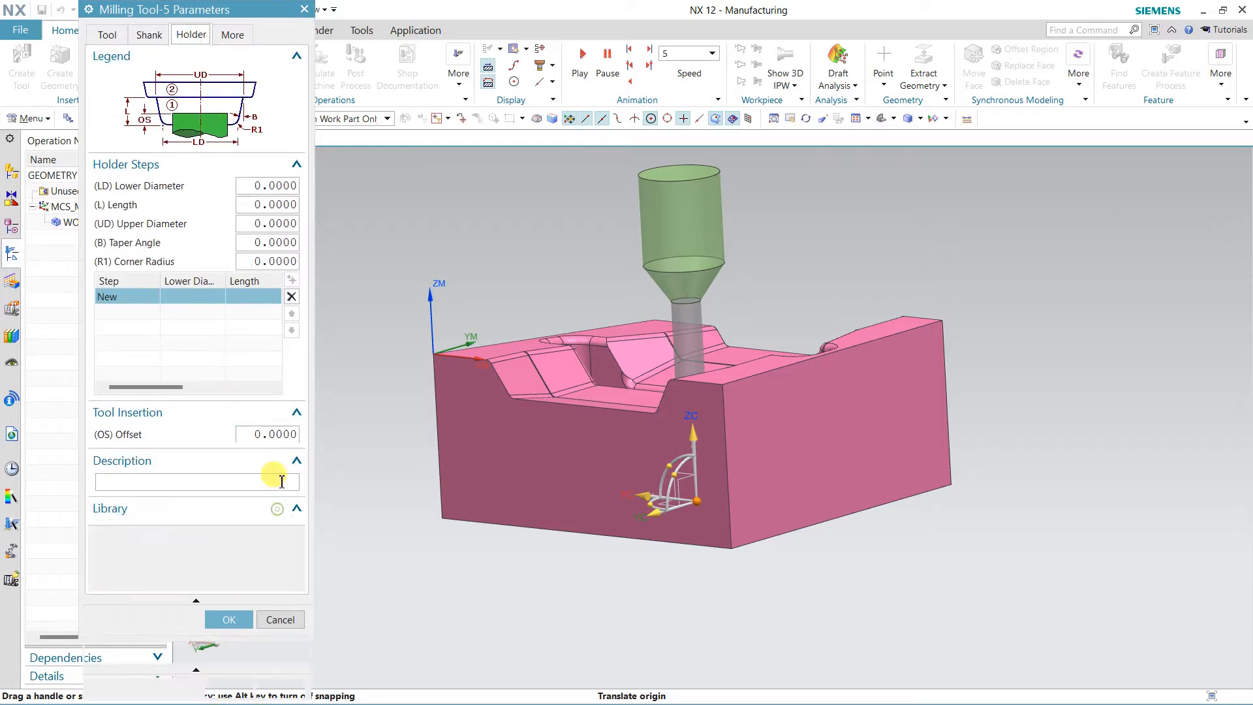
pyautogui.click(289, 551)
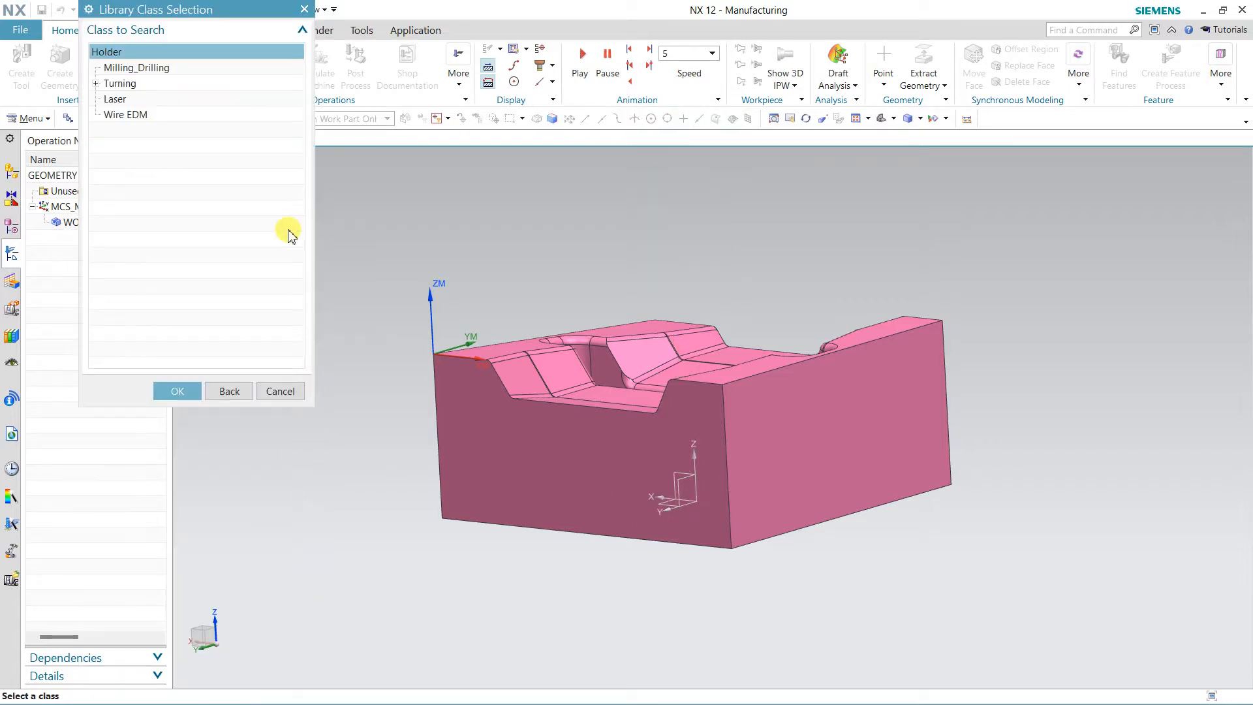
pyautogui.doubleClick(134, 68)
pyautogui.click(177, 281)
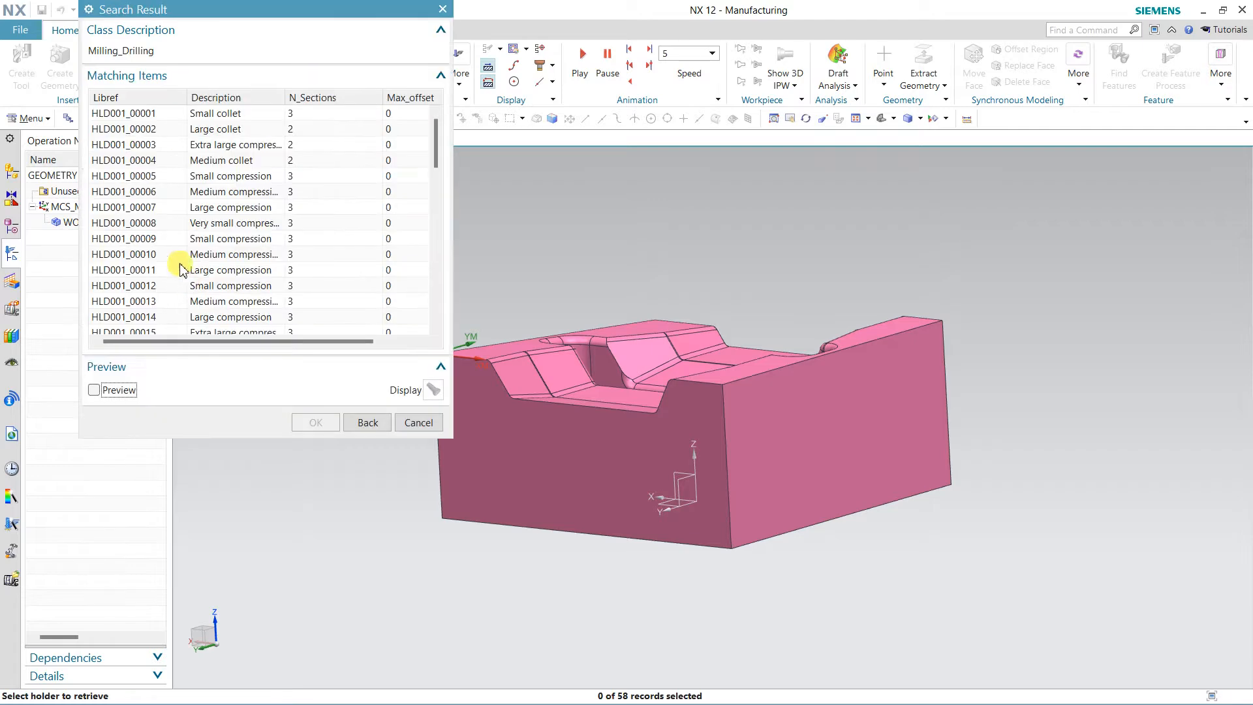
pyautogui.doubleClick(152, 194)
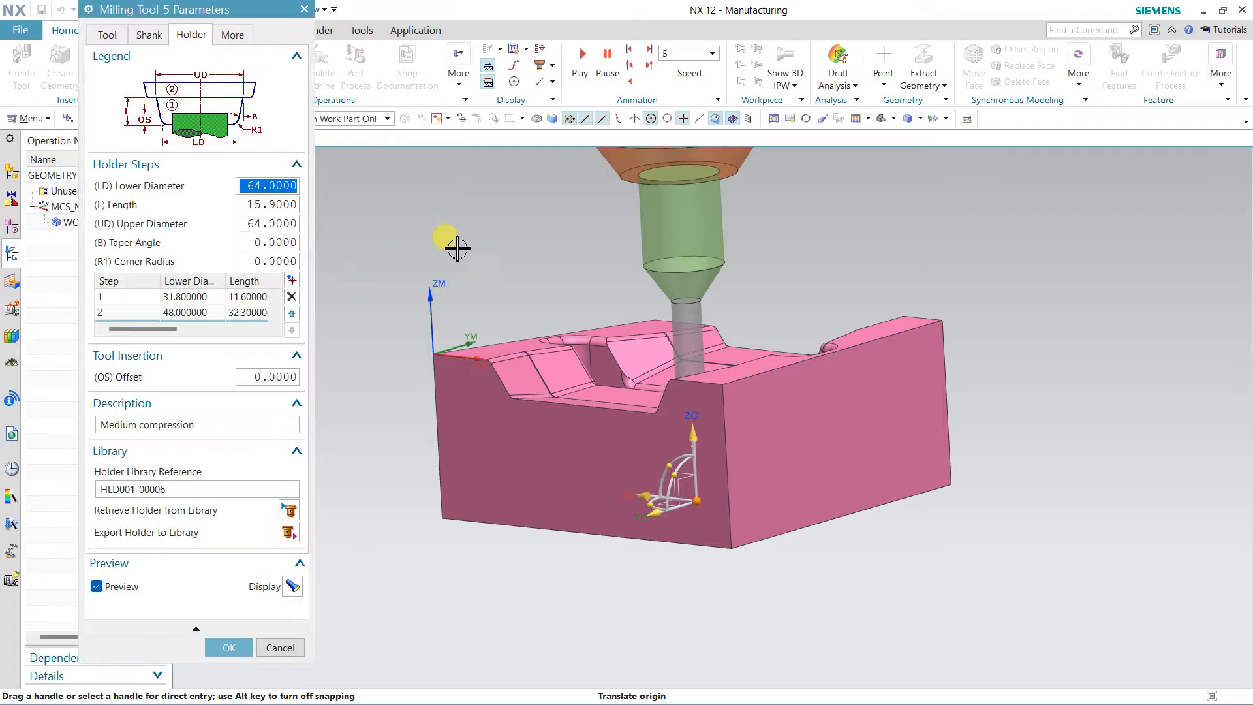
# Set the holder's tool insertion offset to 11 and return to the tool's main dimensions.
pyautogui.moveTo(761, 232); pyautogui.dragTo(721, 187, button='middle')
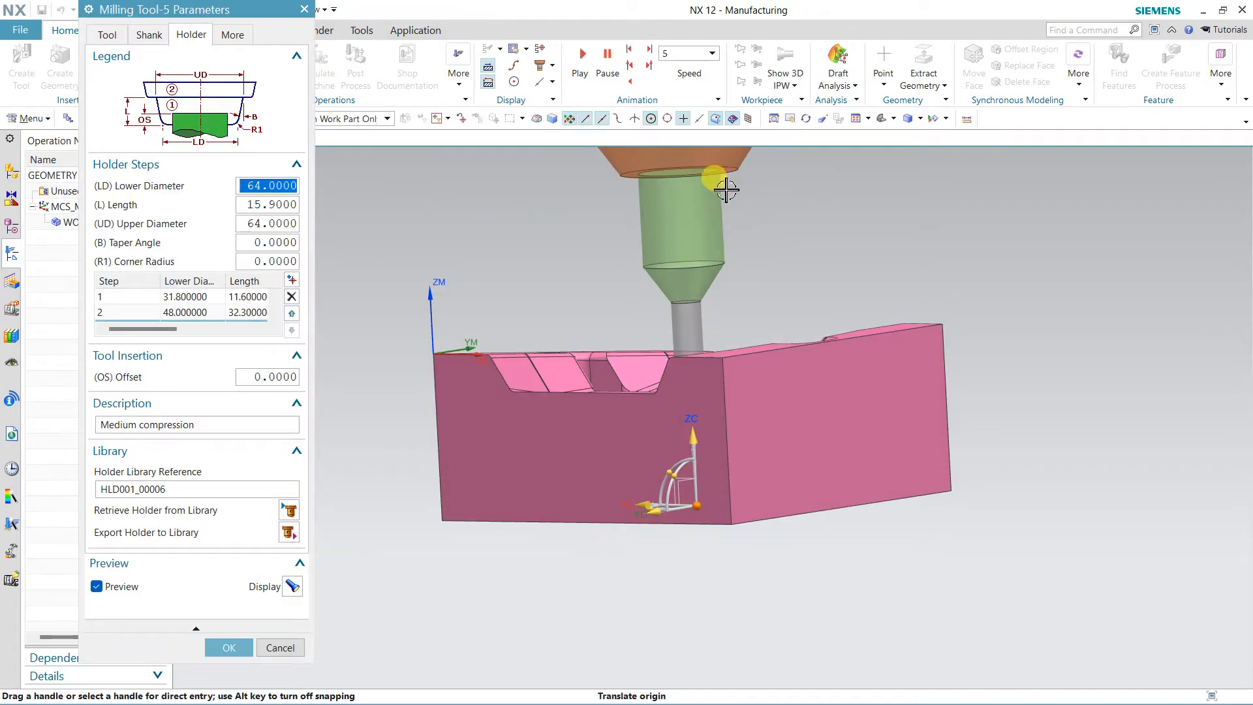
pyautogui.click(286, 379)
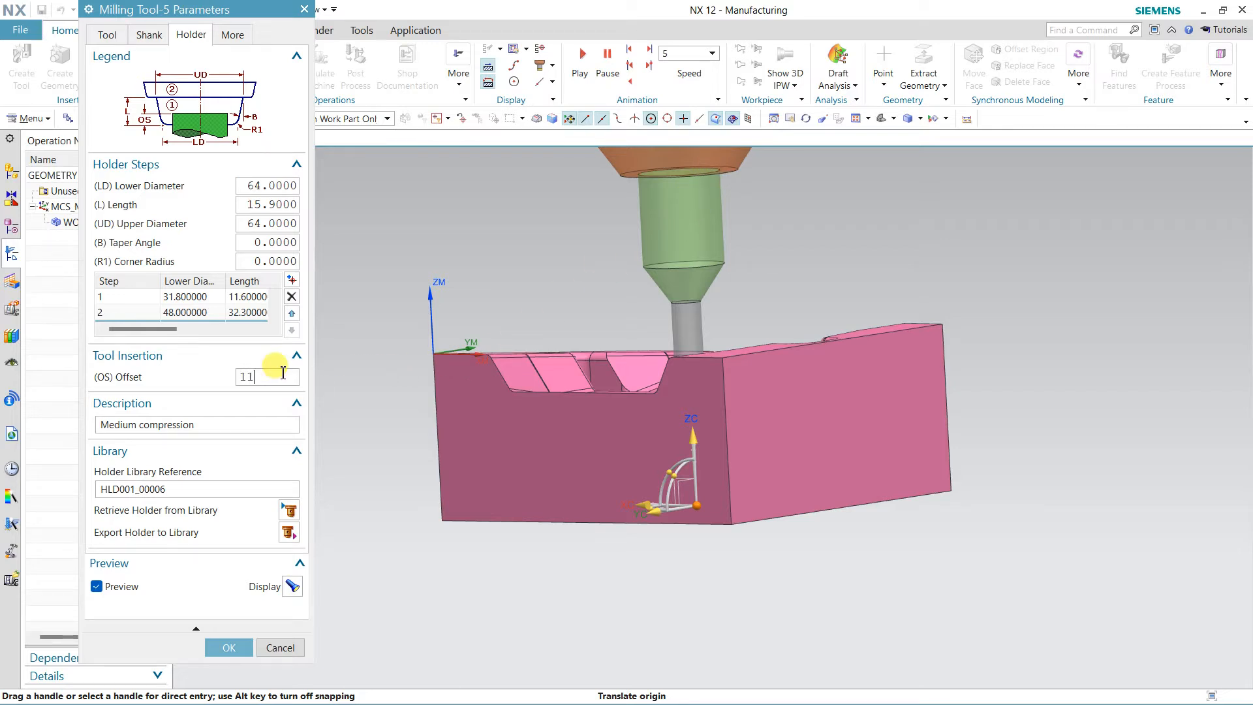
pyautogui.press('Return')
pyautogui.moveTo(772, 266)
pyautogui.mouseDown(button='middle')
pyautogui.moveTo(778, 233)
pyautogui.moveTo(755, 252)
pyautogui.mouseUp(button='middle')
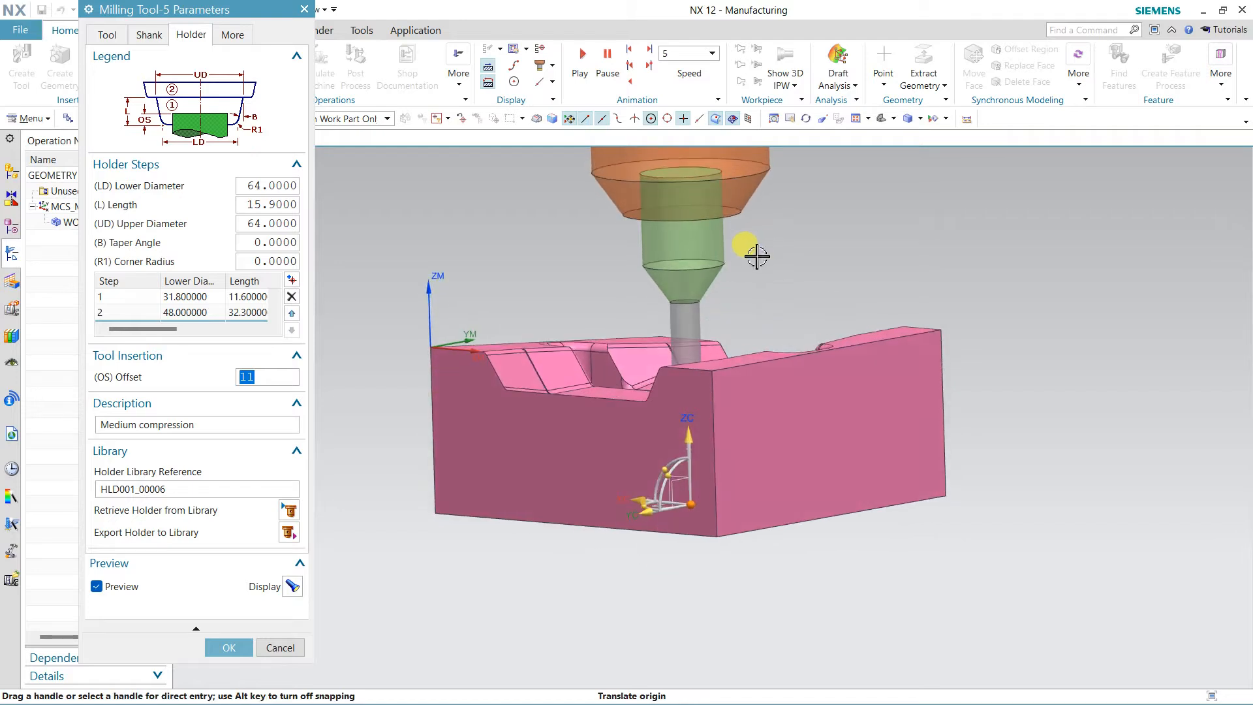
pyautogui.click(107, 35)
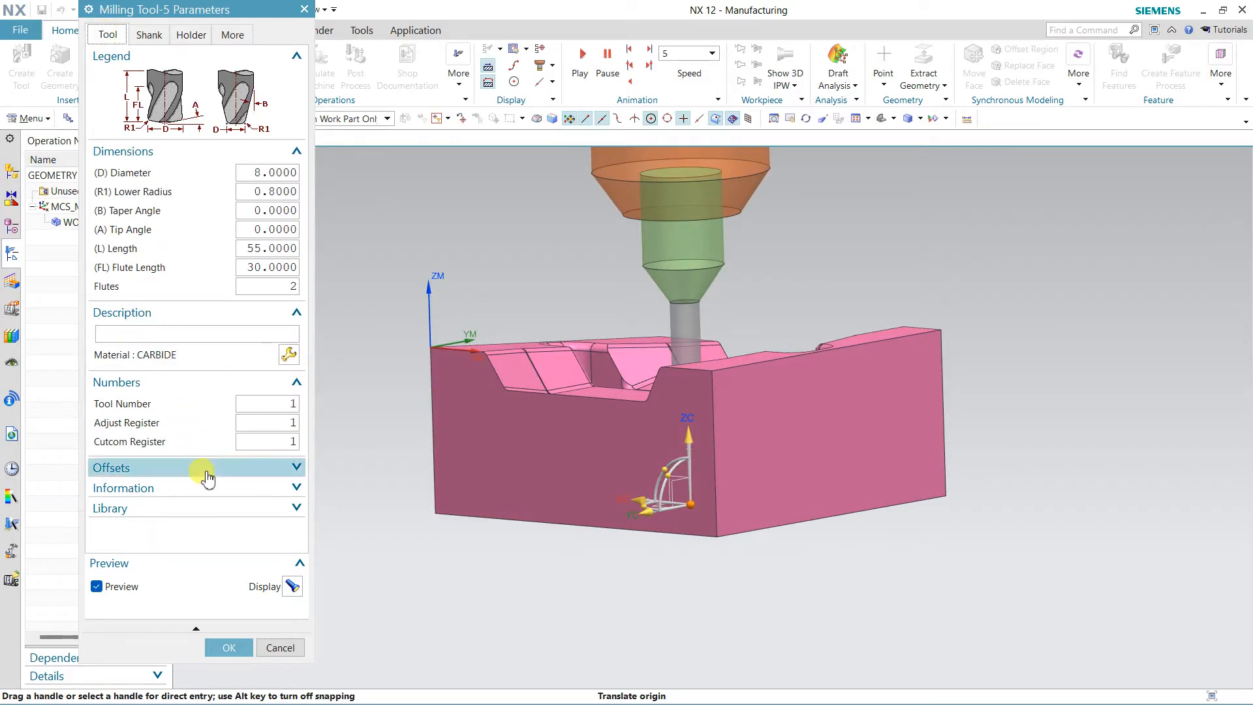
# Set the mill's Z offset to 5 and finish the tool definition.
pyautogui.click(209, 467)
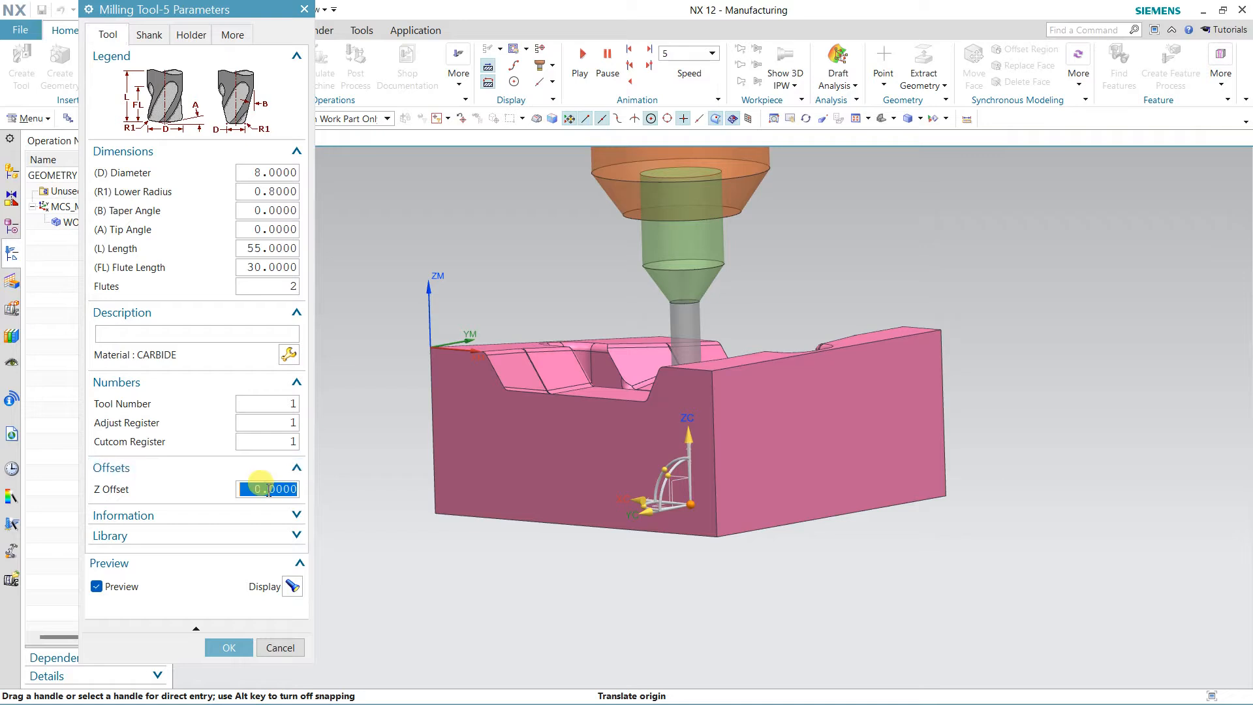
pyautogui.click(267, 488)
pyautogui.write('5')
pyautogui.press('Return')
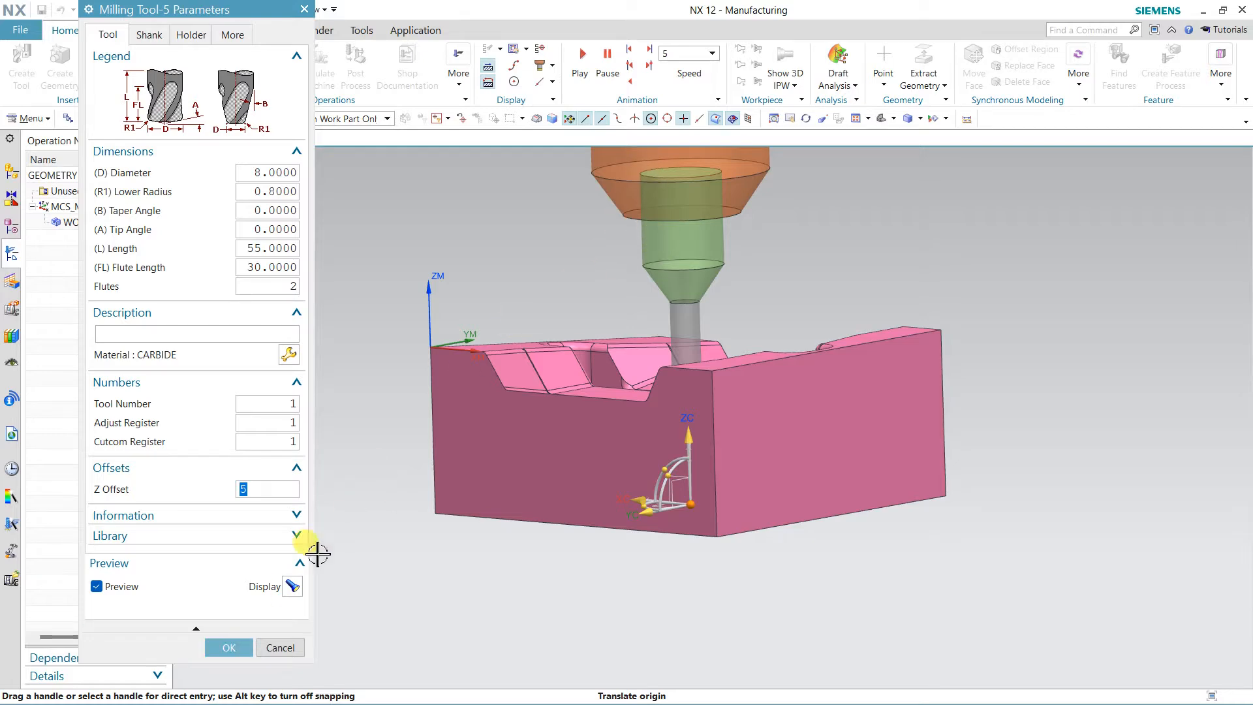
pyautogui.click(233, 648)
# Create a mill_contour Cavity Mill operation using program PROGRAM, tool MILL, geometry WORKPIECE and method MILL_ROUGH.
pyautogui.moveTo(433, 232); pyautogui.dragTo(446, 263, button='middle')
pyautogui.click(107, 66)
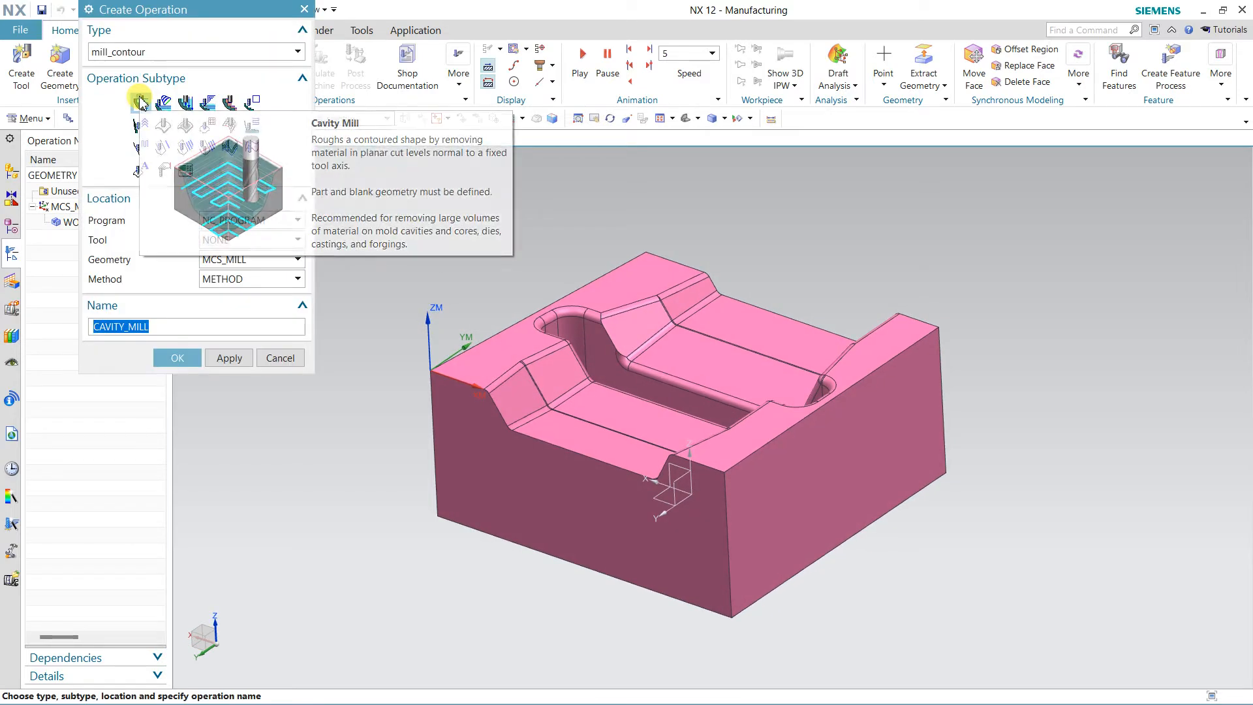
pyautogui.click(140, 100)
pyautogui.click(259, 226)
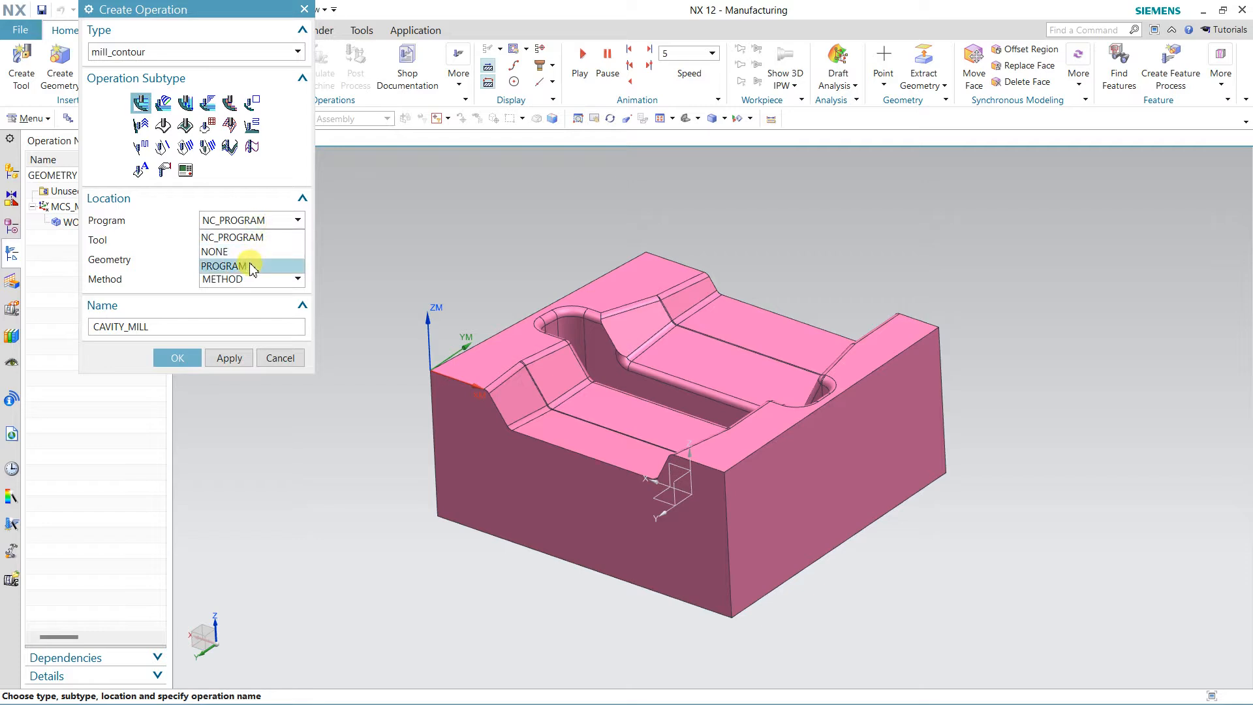
pyautogui.click(246, 265)
pyautogui.click(247, 241)
pyautogui.click(248, 271)
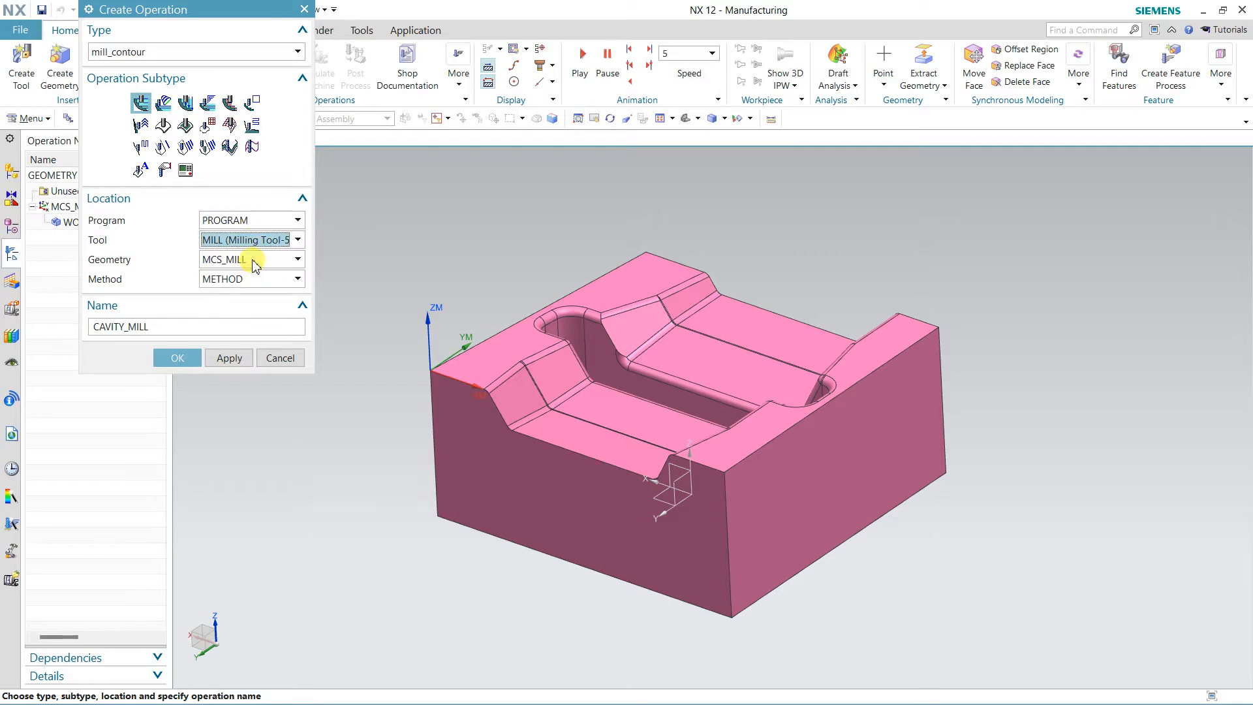
pyautogui.click(253, 261)
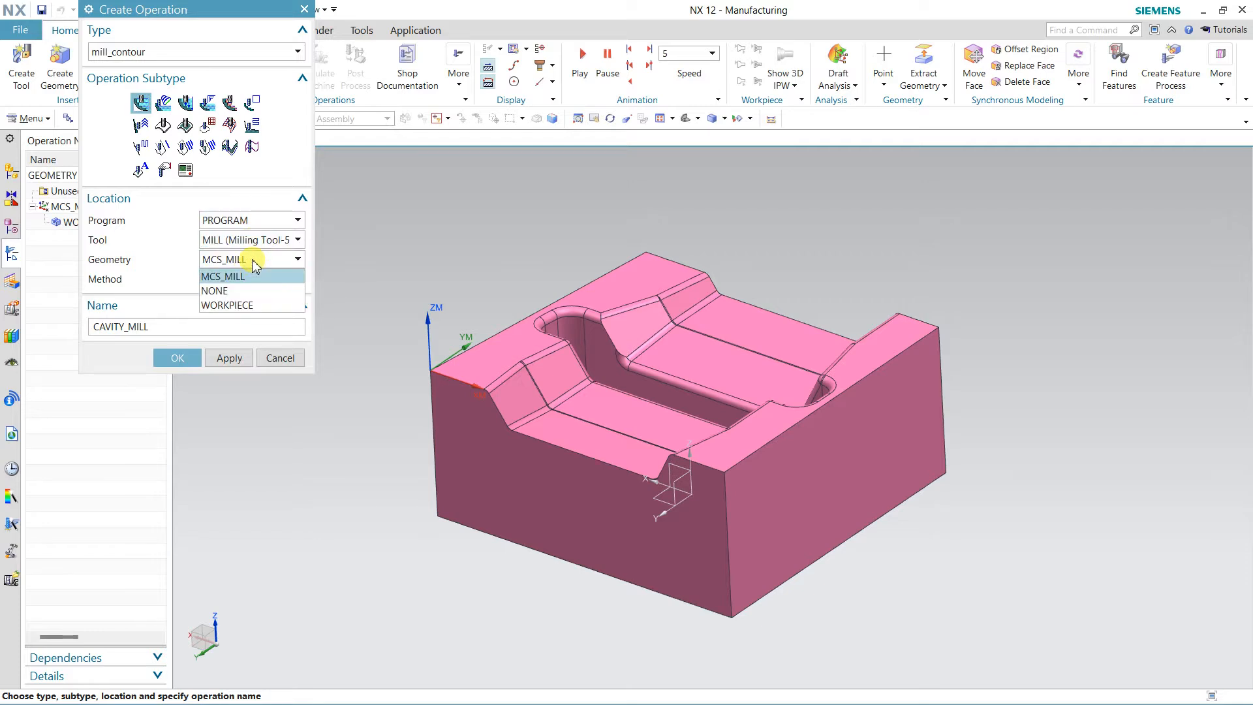
pyautogui.click(245, 305)
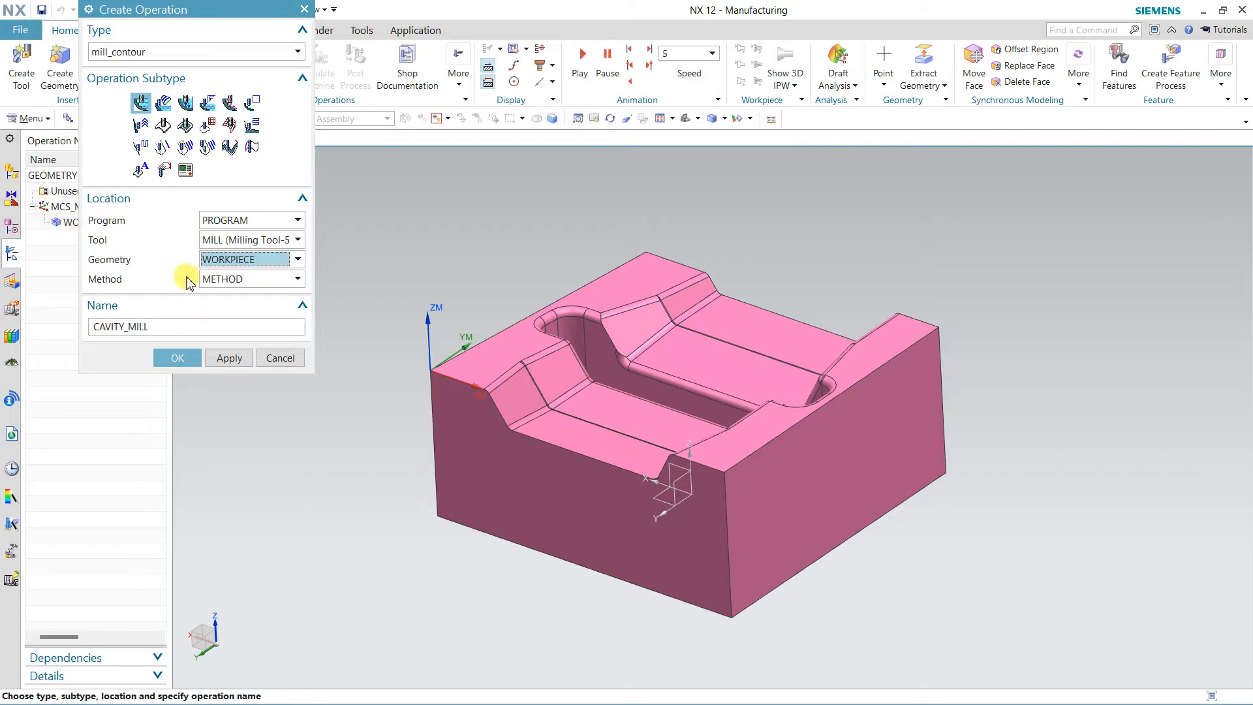
pyautogui.click(237, 279)
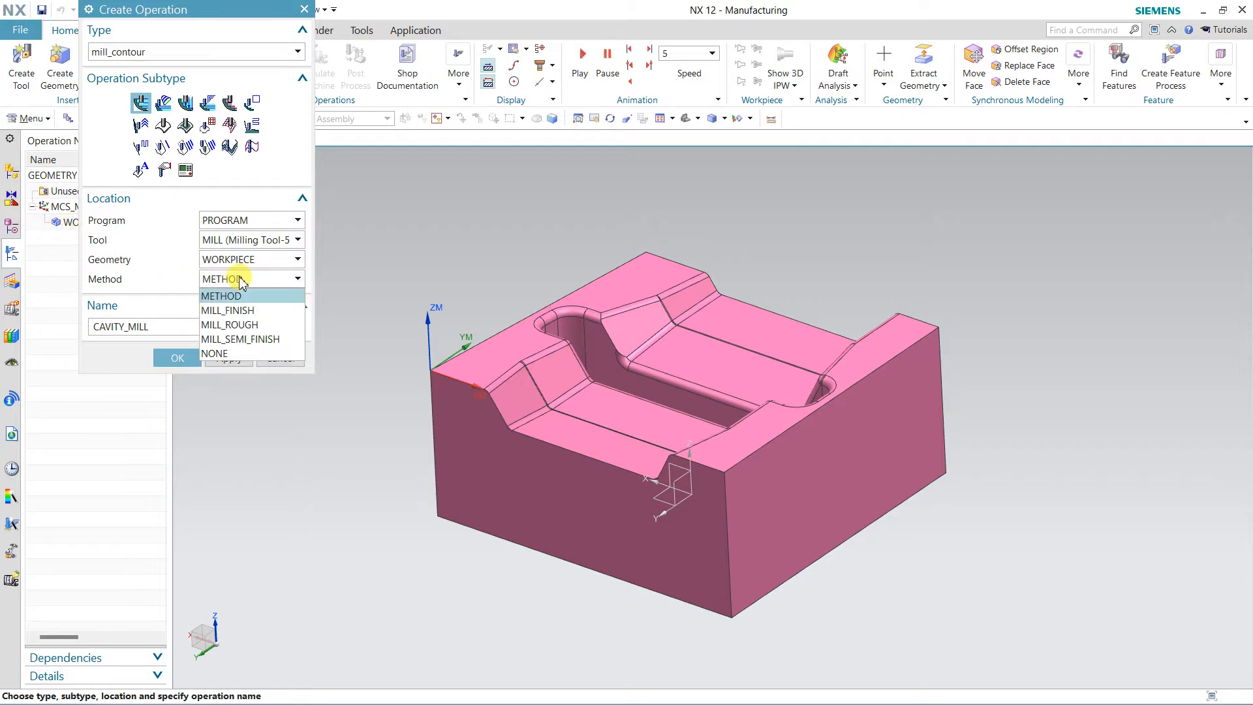
pyautogui.click(251, 326)
pyautogui.click(178, 359)
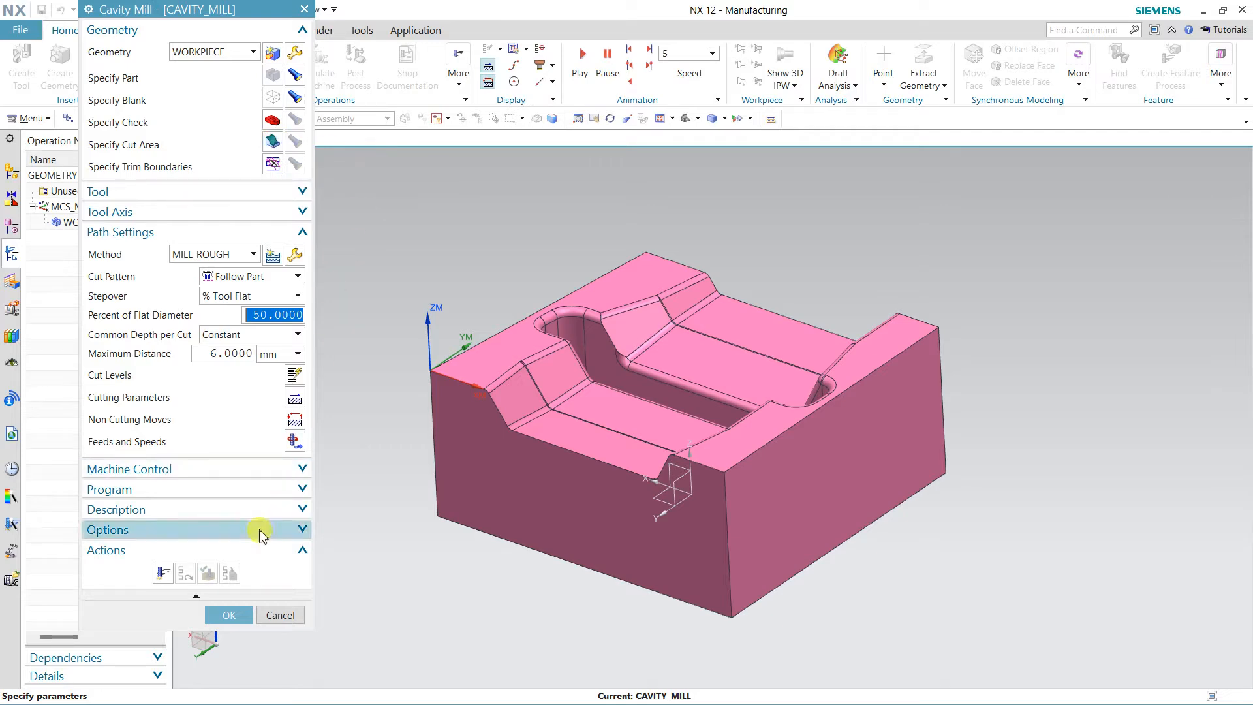
# Generate the cavity mill tool path and play its 3D Dynamic material removal at animation speed 9.
pyautogui.click(163, 574)
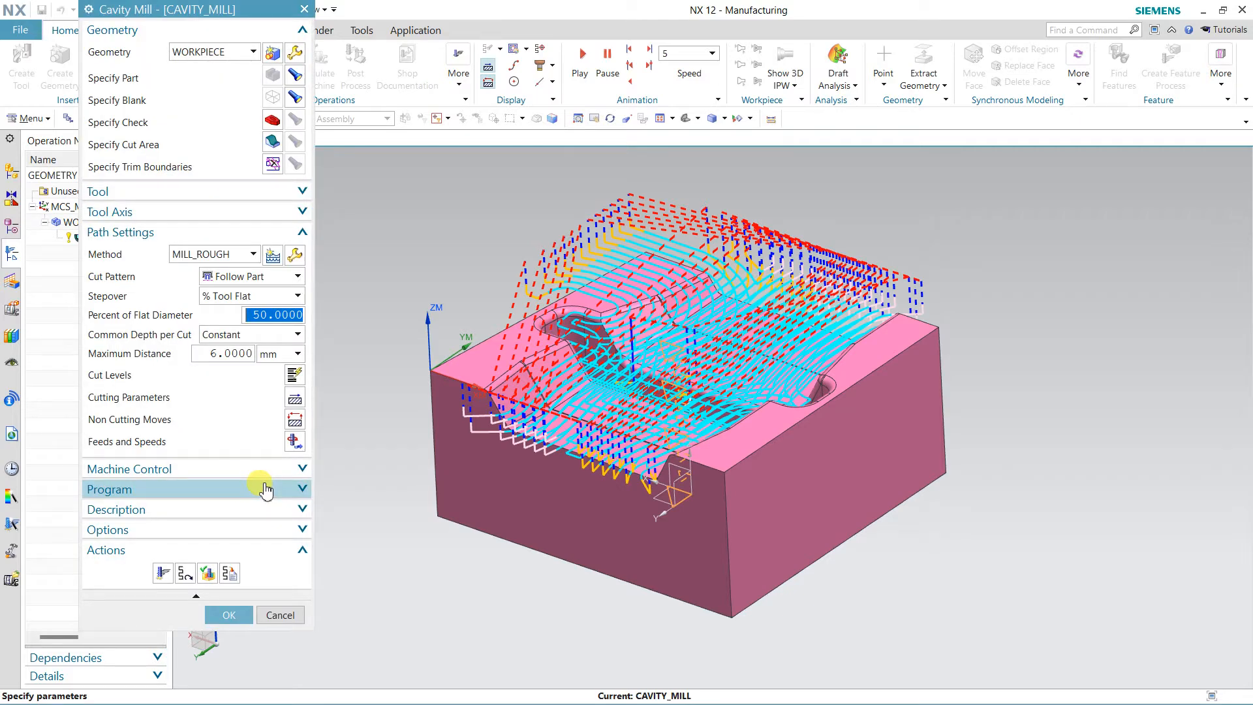
pyautogui.click(206, 573)
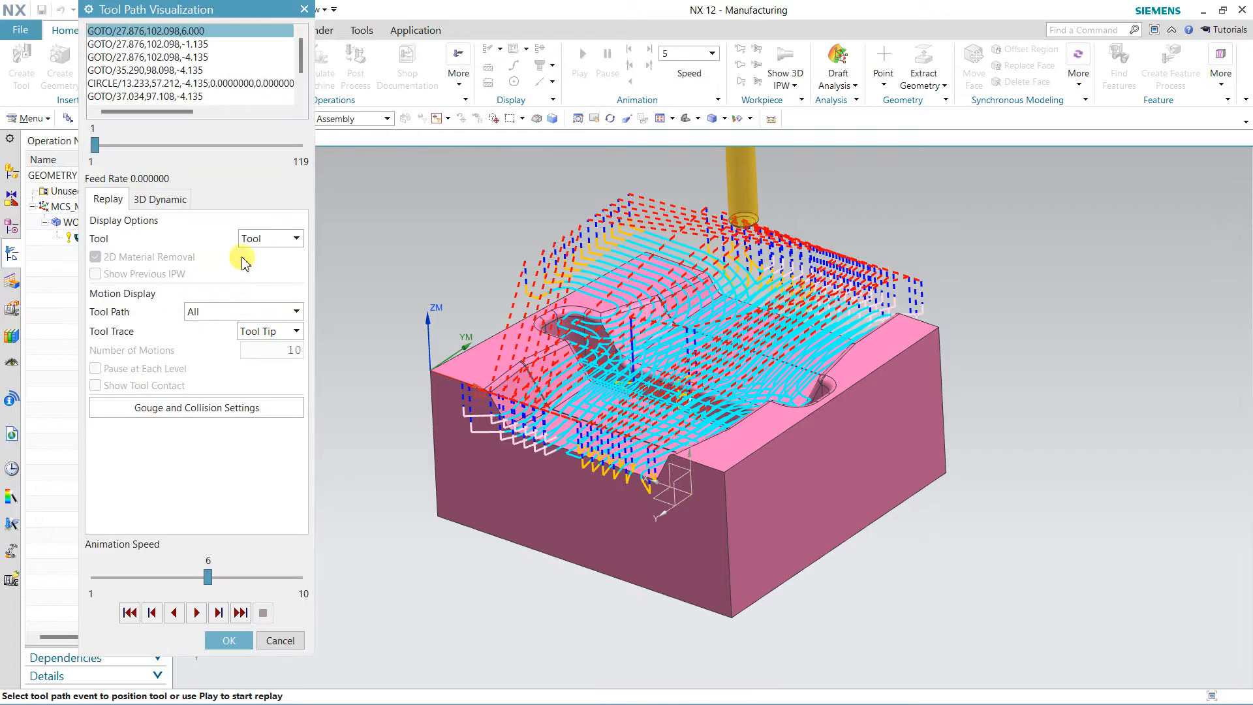
pyautogui.click(162, 201)
pyautogui.click(250, 578)
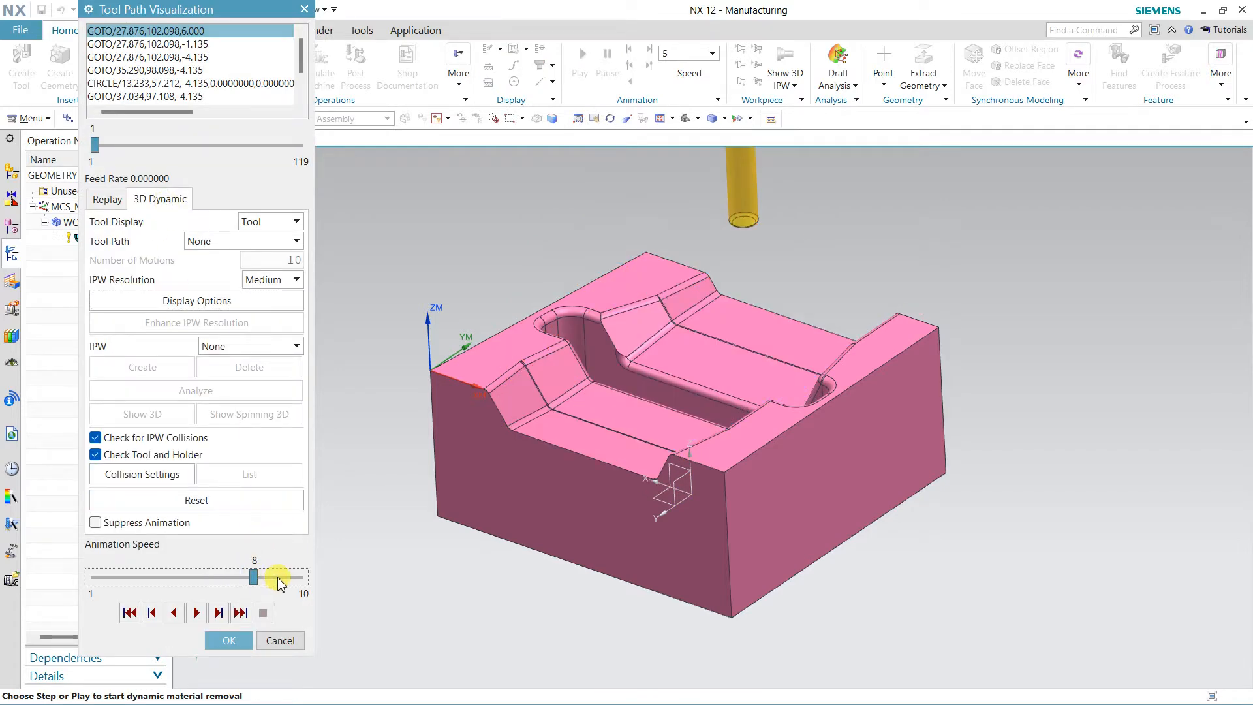
pyautogui.click(198, 611)
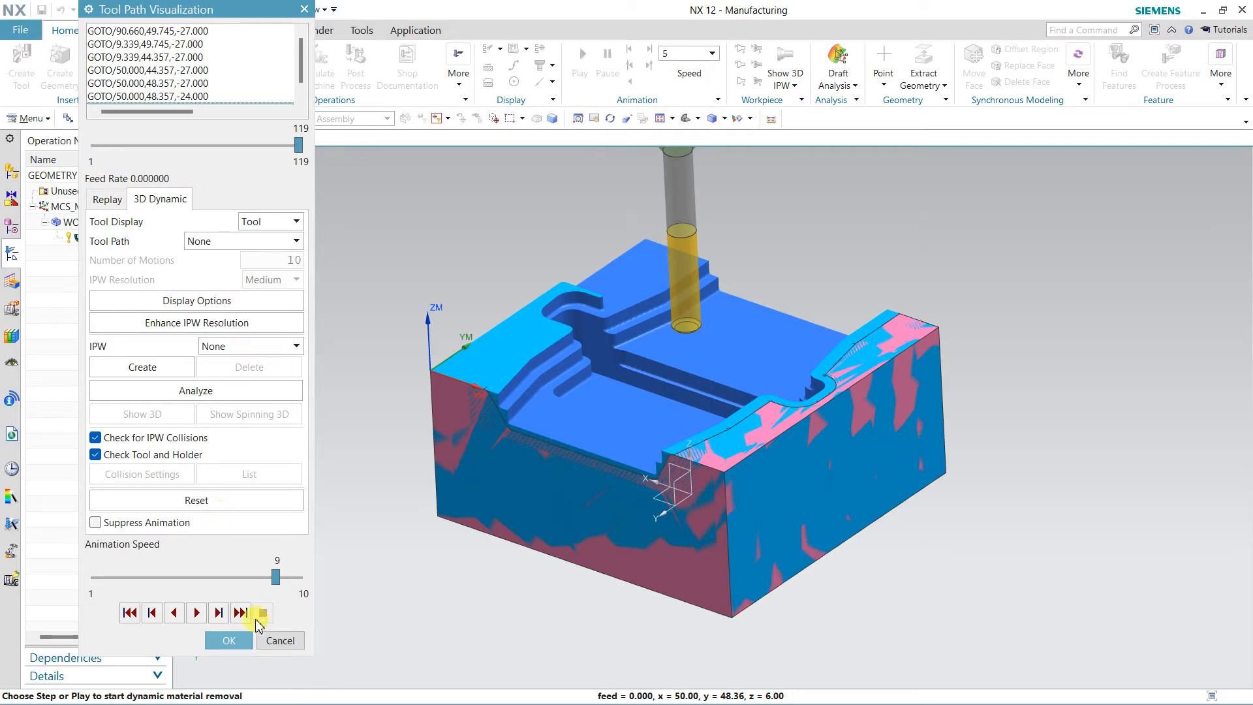
pyautogui.moveTo(767, 299)
pyautogui.mouseDown(button='middle')
pyautogui.moveTo(768, 344)
pyautogui.moveTo(766, 291)
pyautogui.moveTo(785, 300)
pyautogui.mouseUp(button='middle')
pyautogui.click(241, 638)
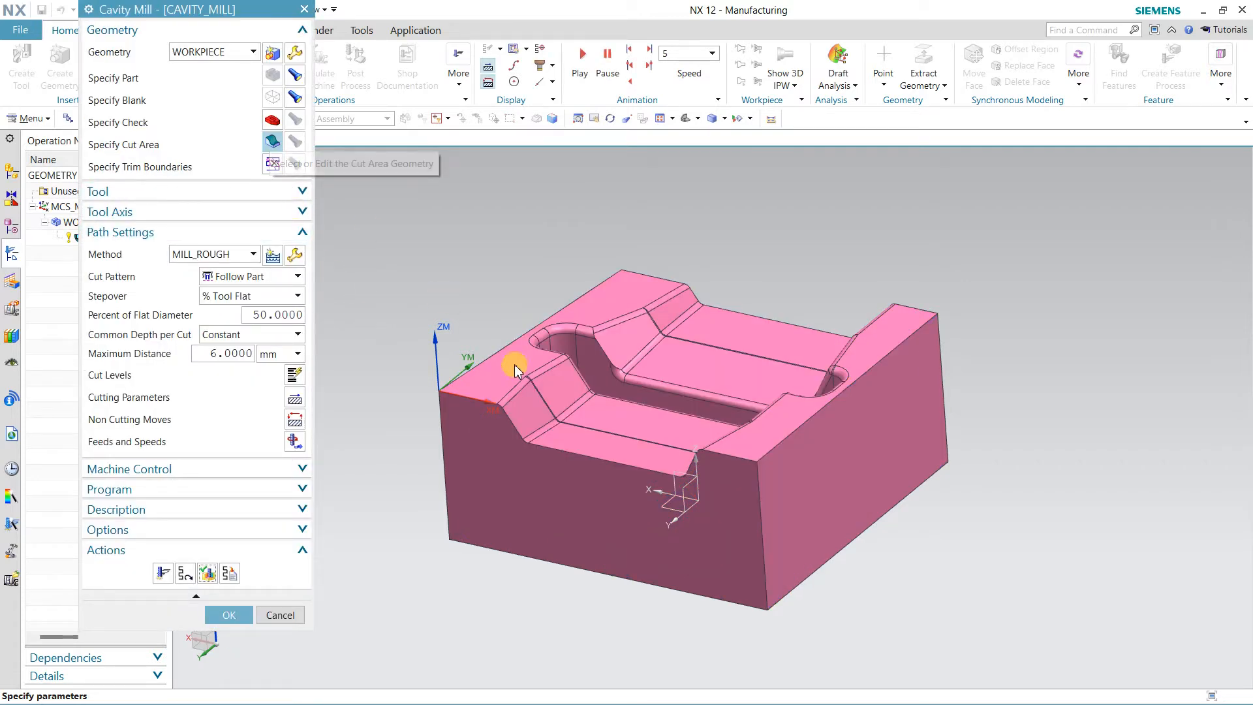
# Specify the cut area by selecting all upper faces and cavity faces of the mold block in the front view.
pyautogui.click(272, 149)
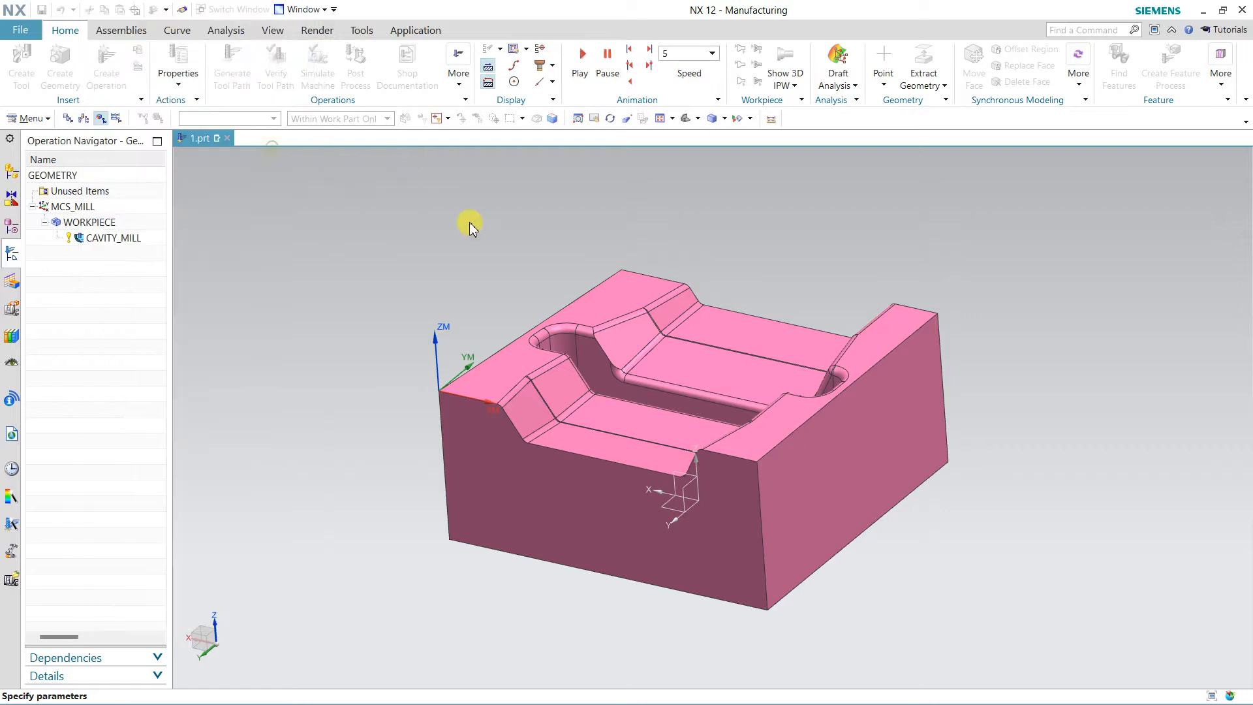
pyautogui.moveTo(561, 229)
pyautogui.mouseDown(button='middle')
pyautogui.moveTo(581, 201)
pyautogui.moveTo(585, 227)
pyautogui.mouseUp(button='middle')
pyautogui.hotkey('ctrl', 'alt', 'f')
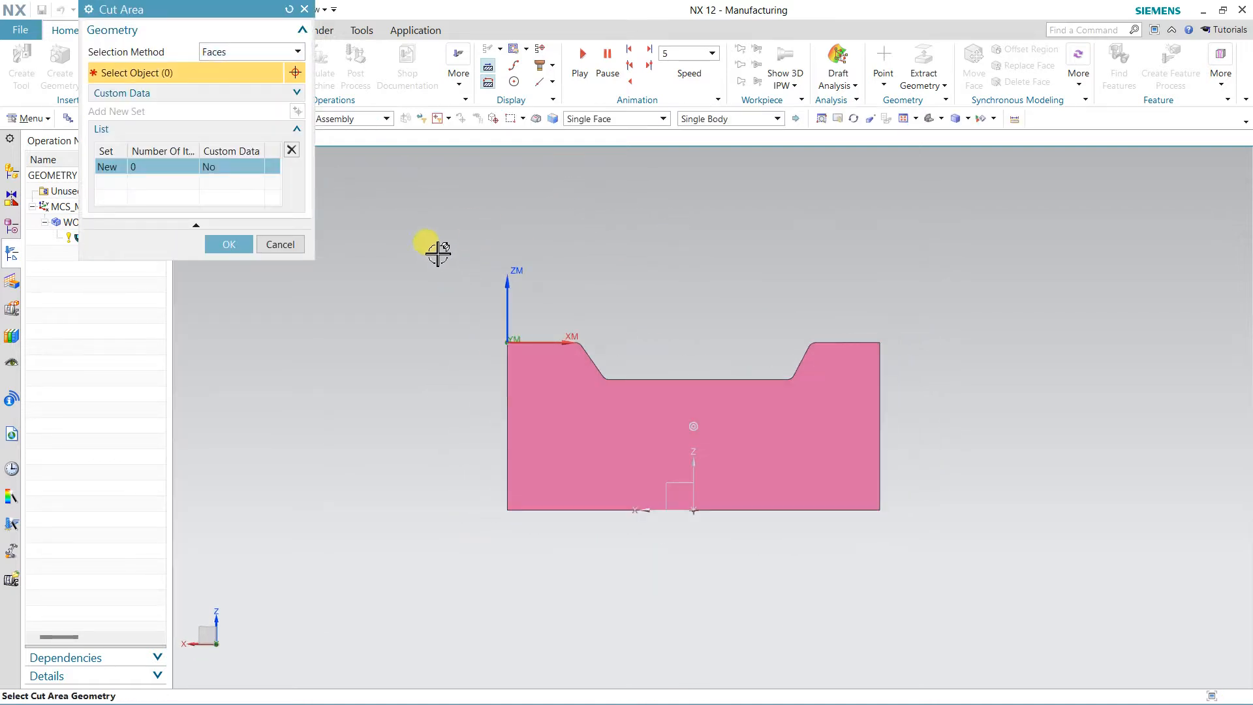
pyautogui.moveTo(434, 252); pyautogui.dragTo(998, 489)
pyautogui.moveTo(982, 327); pyautogui.dragTo(931, 366, button='middle')
pyautogui.moveTo(985, 514); pyautogui.dragTo(970, 481, button='middle')
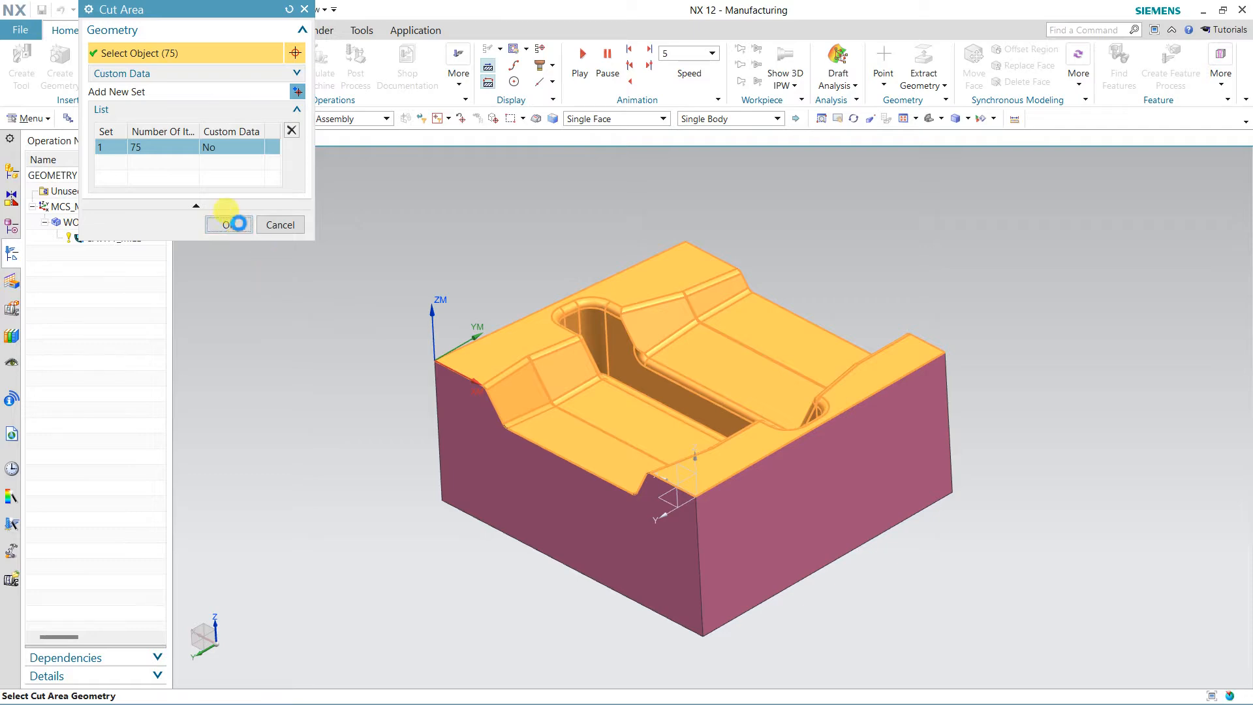
pyautogui.click(229, 224)
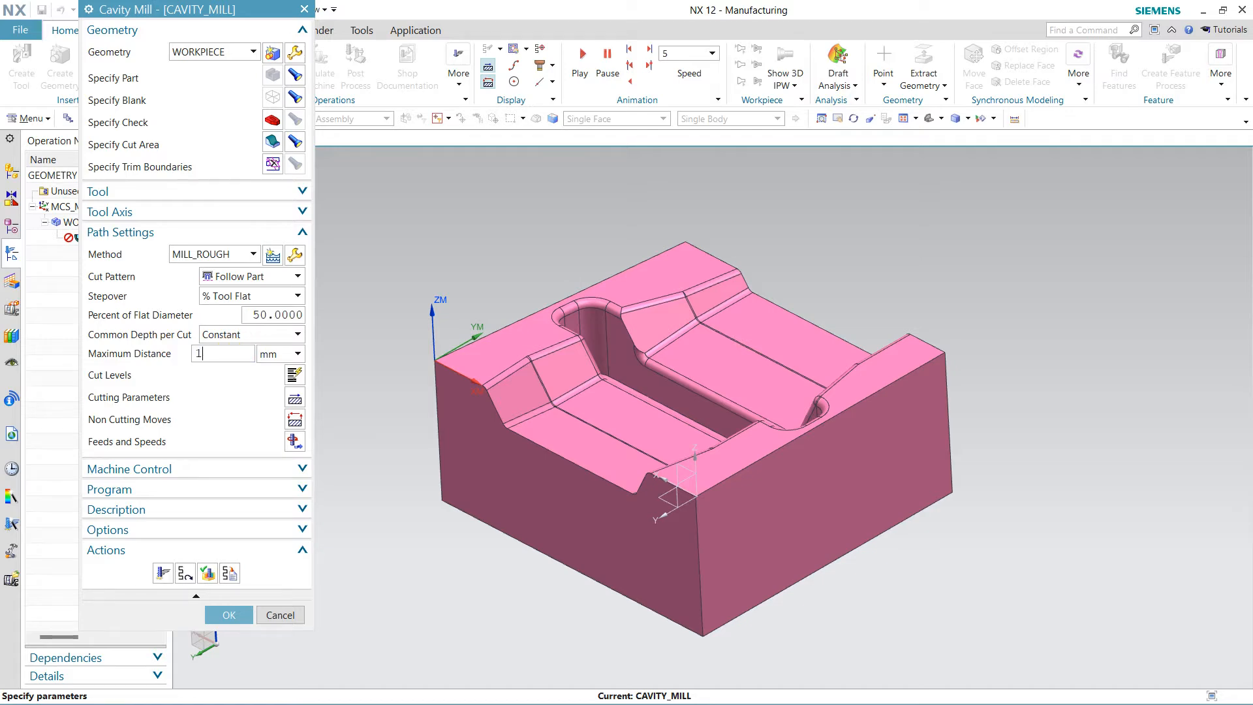
# Set the maximum distance per cut to 1 mm, regenerate the tool path and simulate the material removal.
pyautogui.click(171, 566)
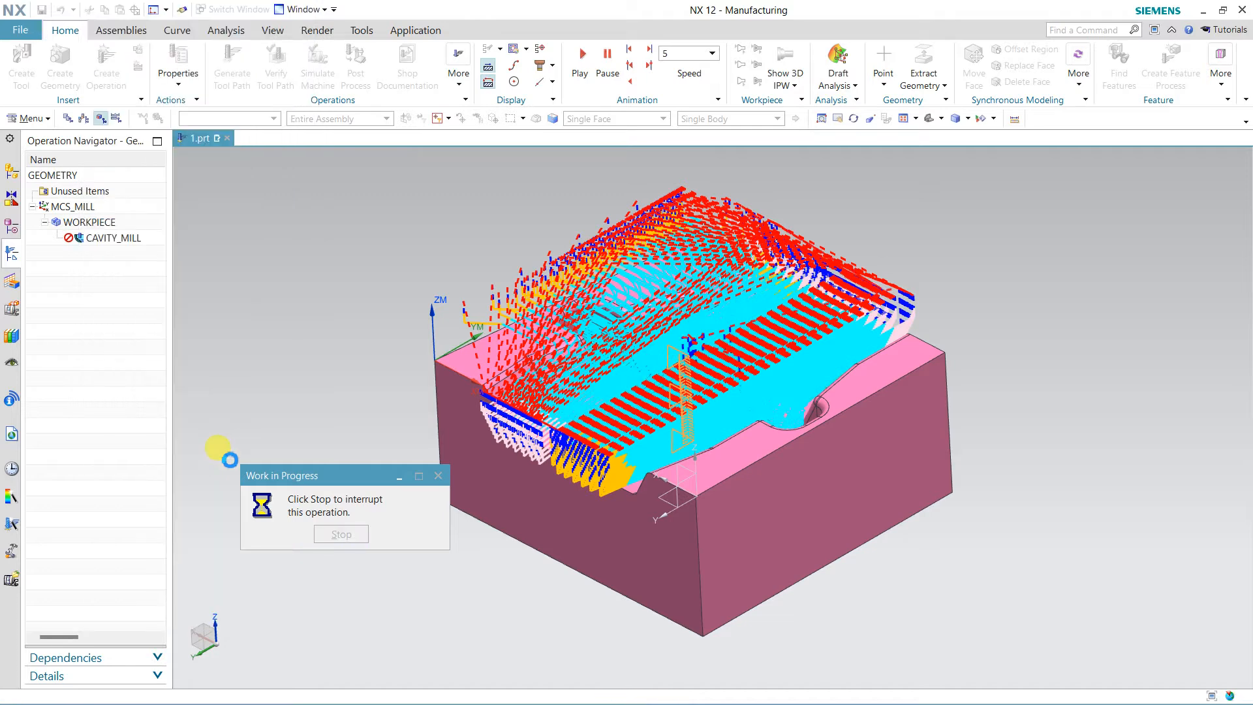
pyautogui.click(208, 566)
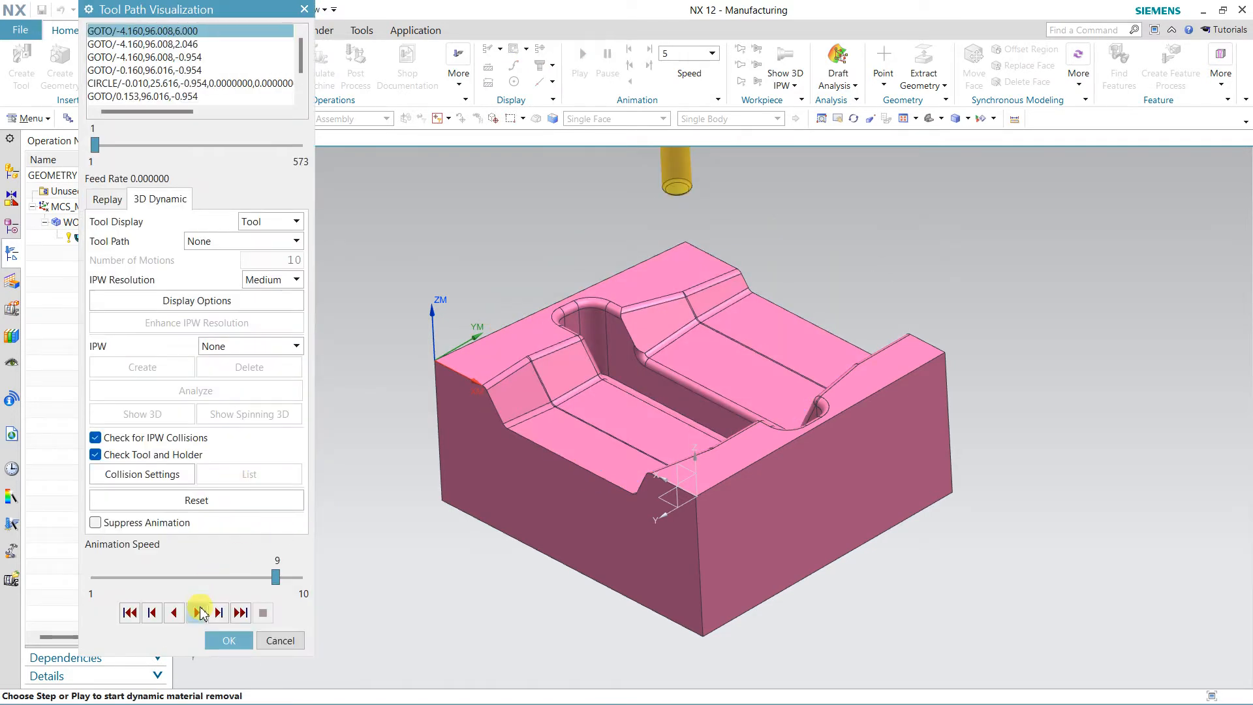
pyautogui.click(197, 612)
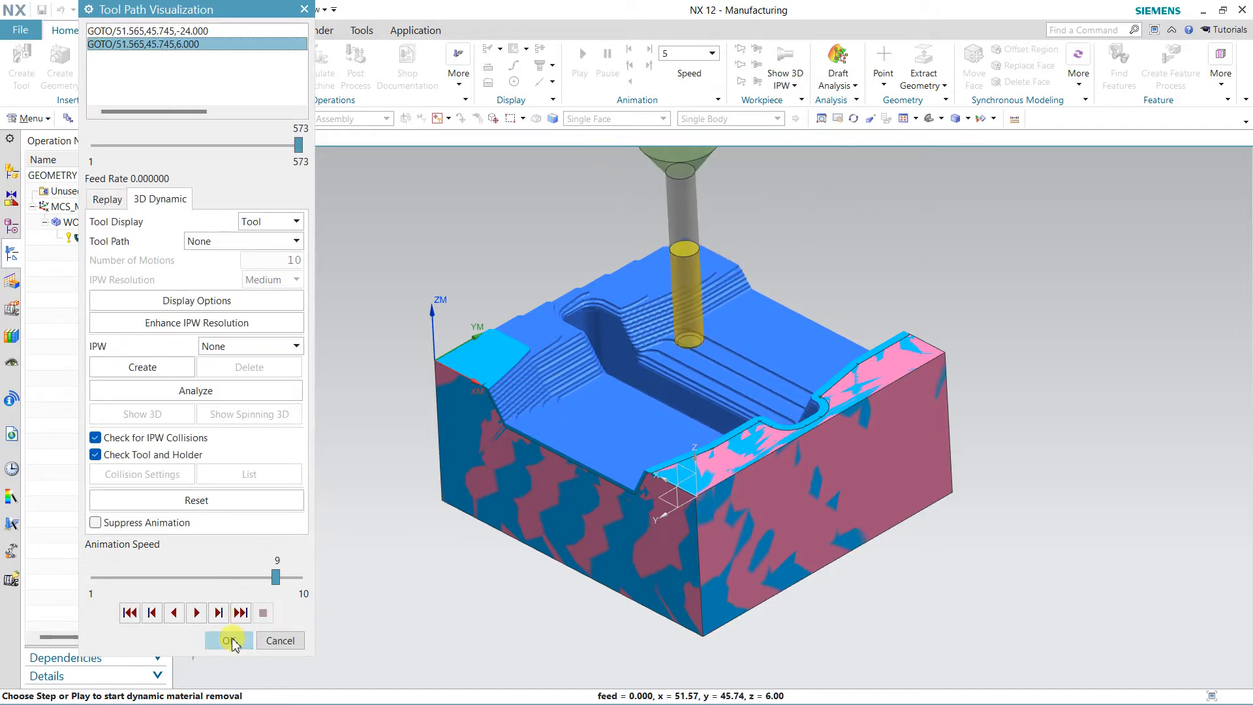
pyautogui.click(226, 640)
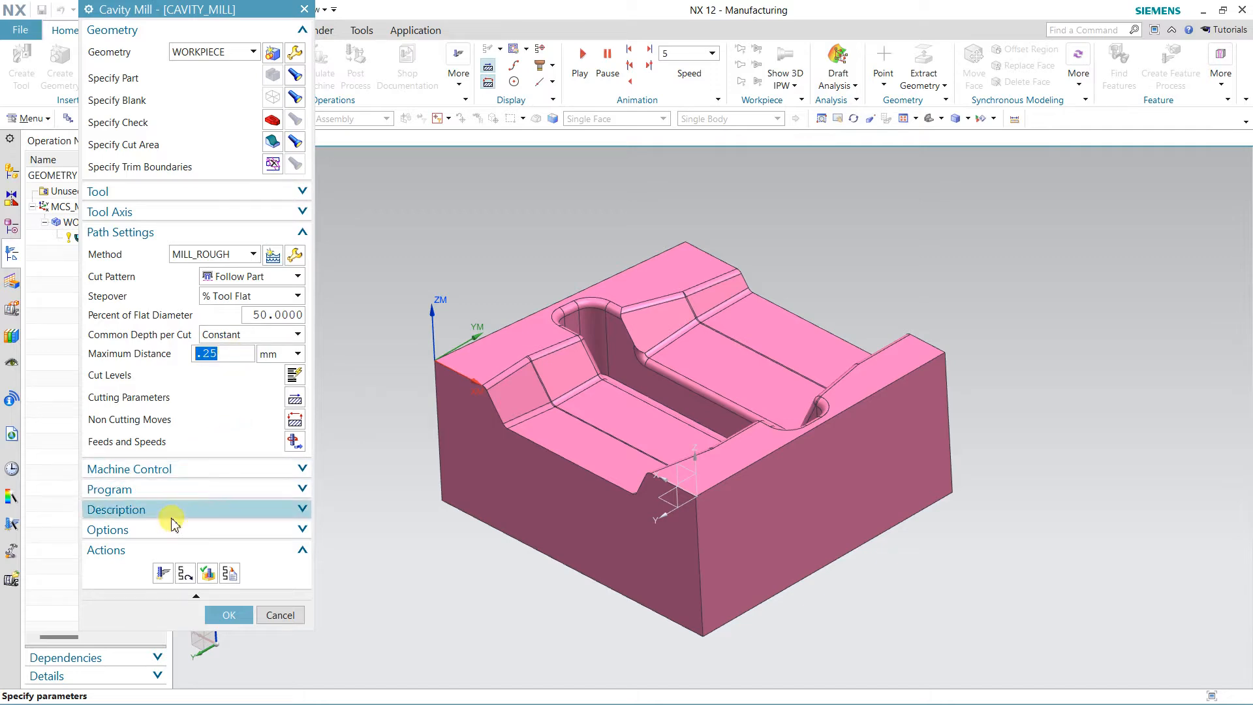
# Set the maximum distance per cut to 0.25 mm, regenerate the tool path and simulate part of the material removal.
pyautogui.click(163, 573)
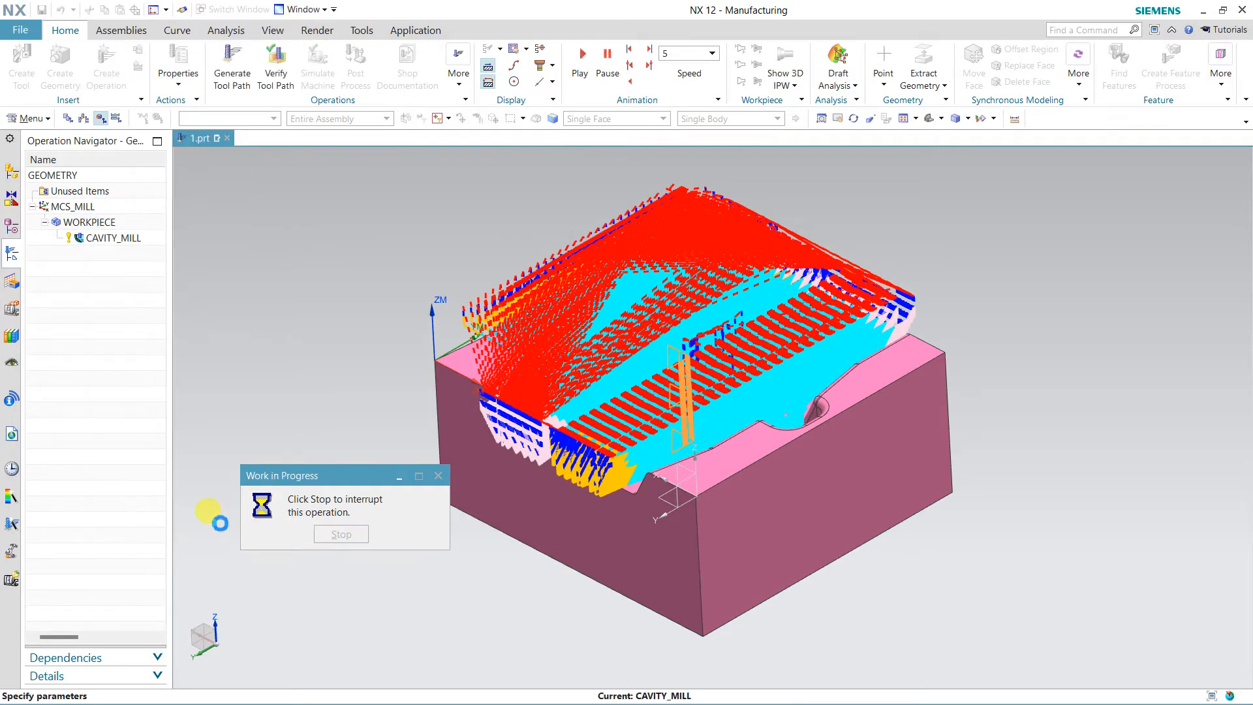
pyautogui.click(217, 571)
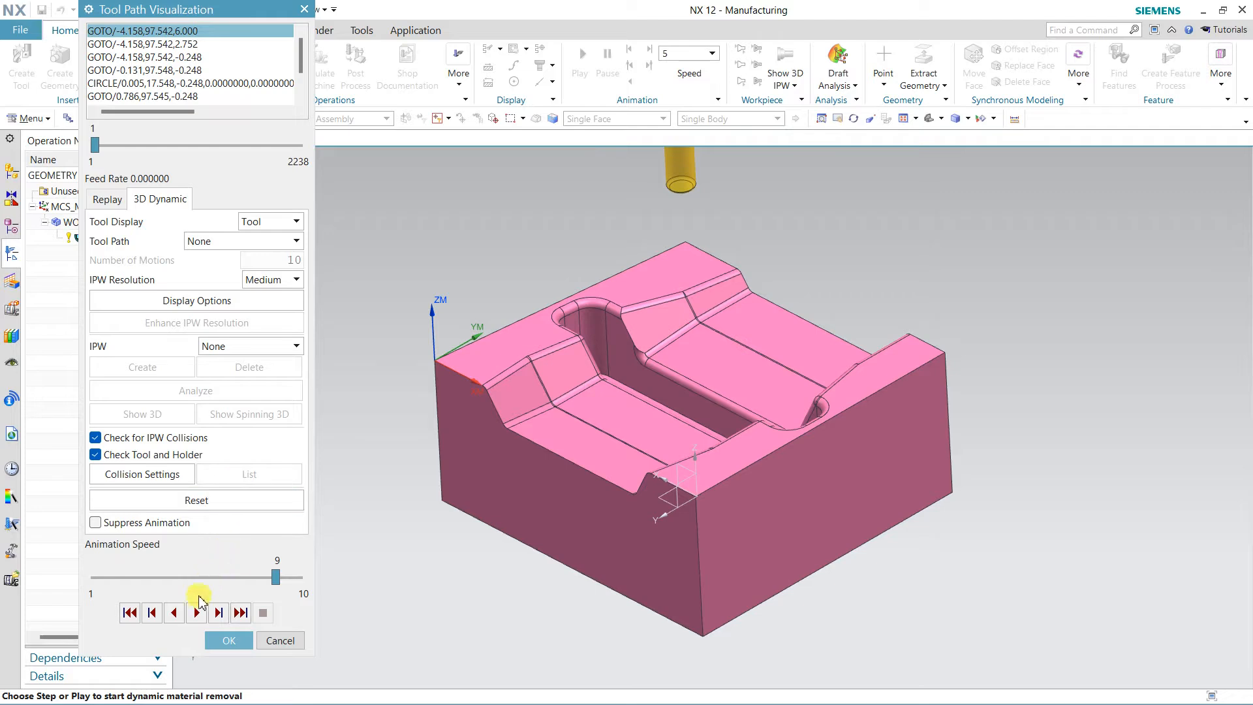
pyautogui.click(196, 612)
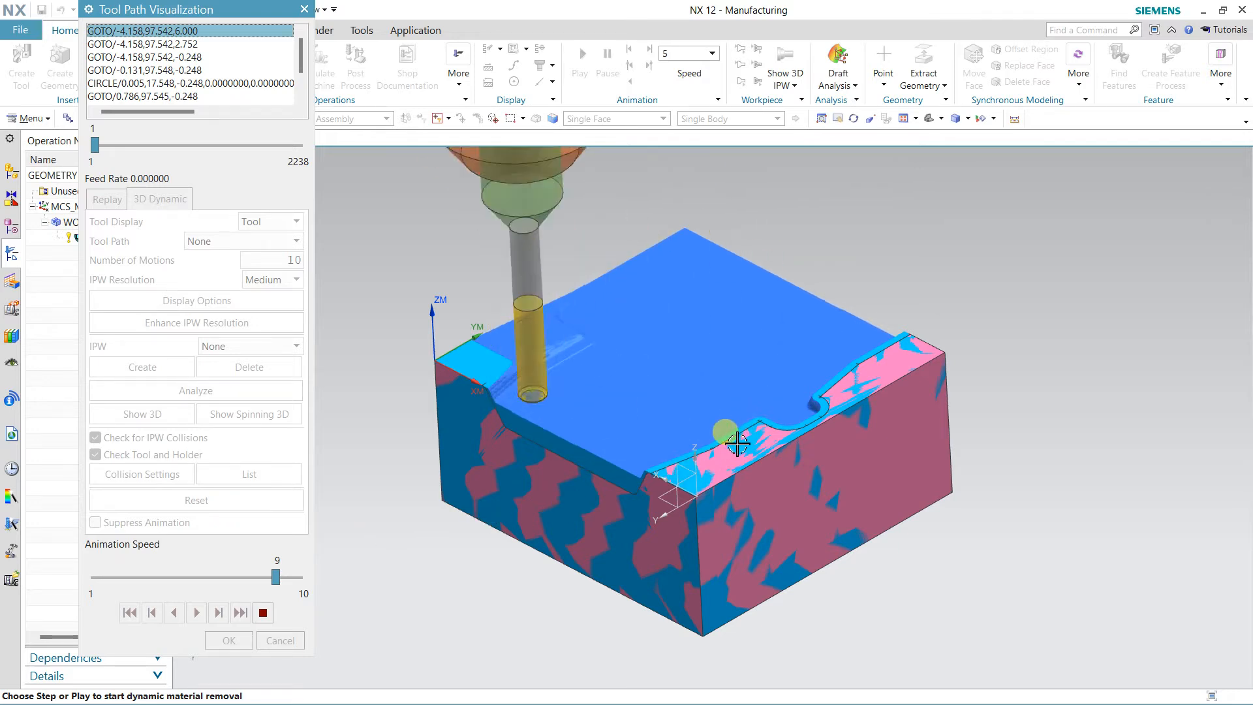
pyautogui.scroll(2, 737, 444)
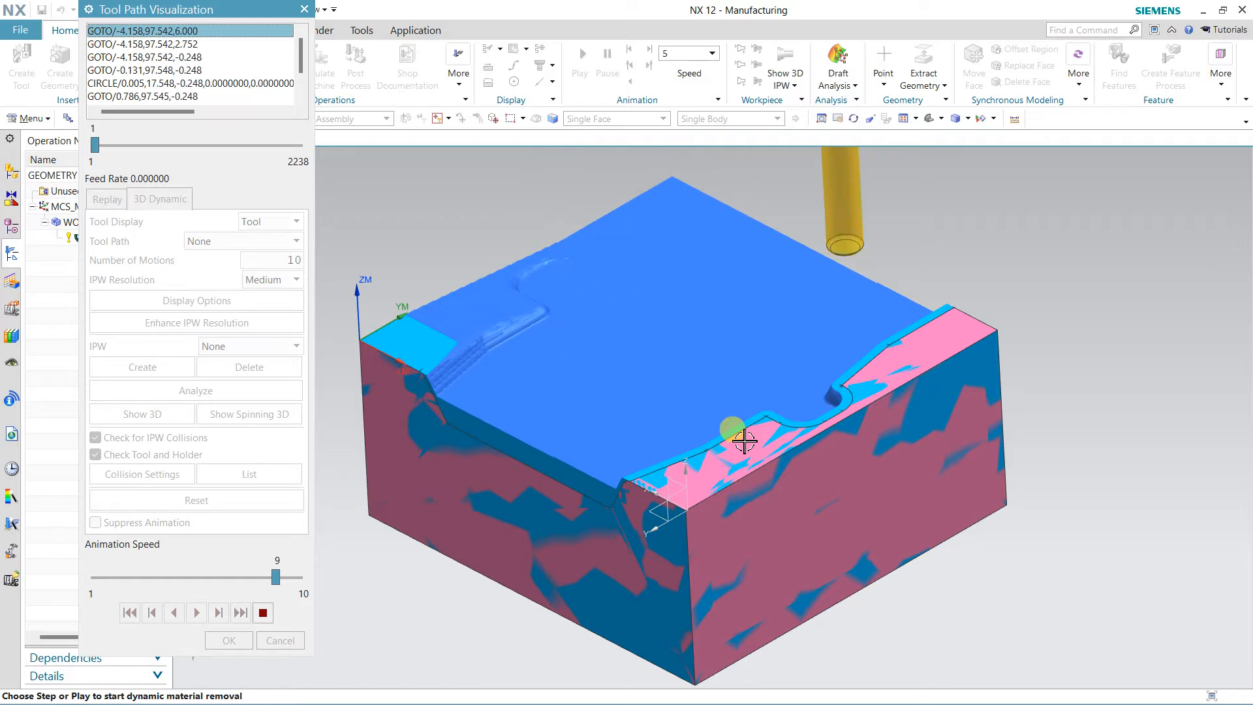
pyautogui.click(263, 612)
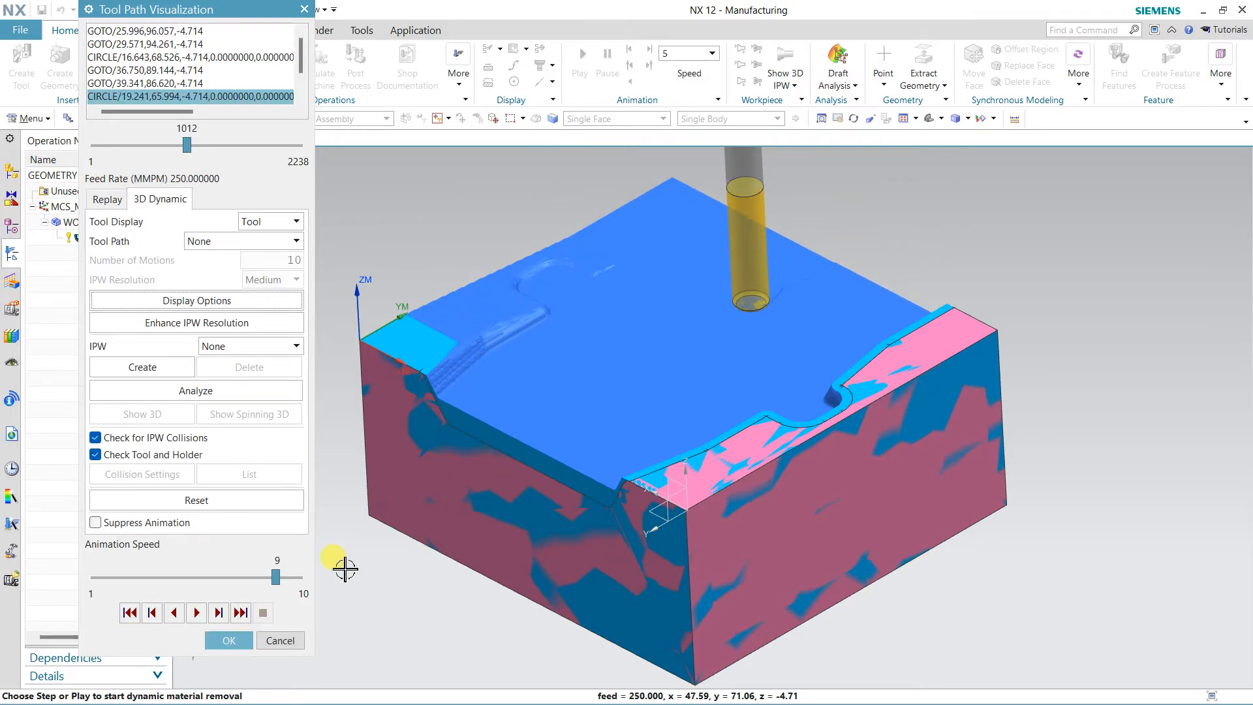
pyautogui.click(229, 640)
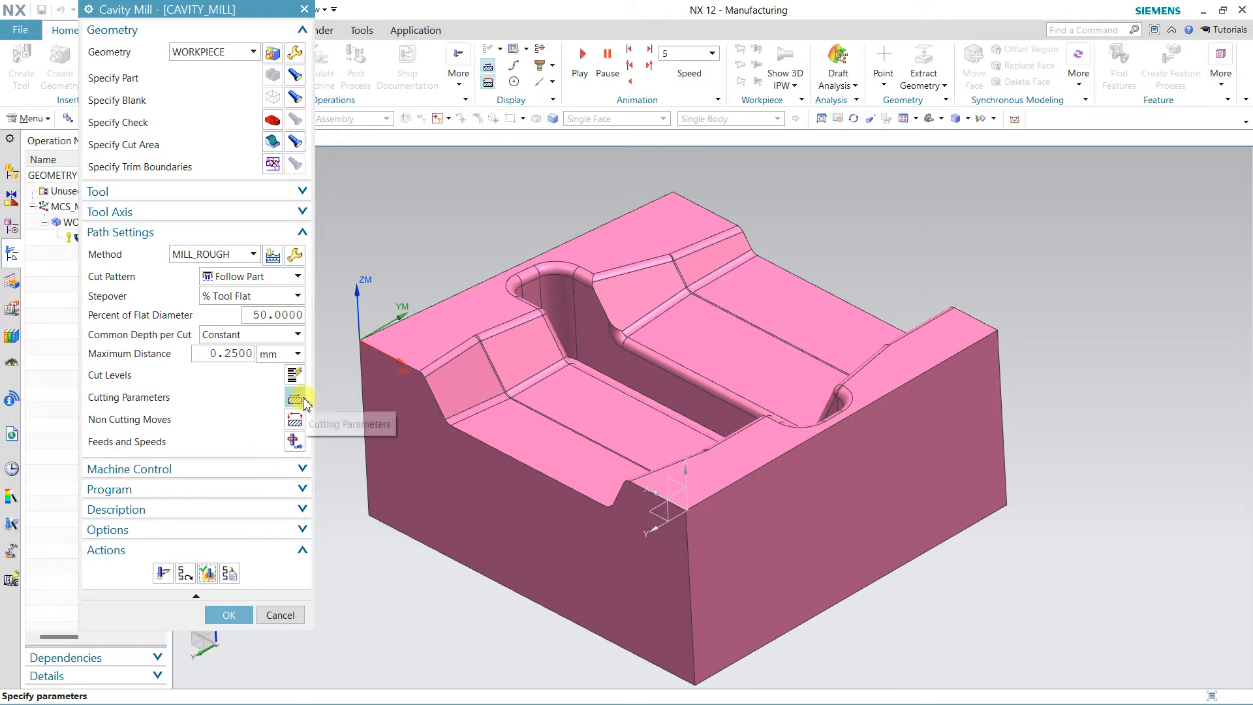
# Set the part side stock to 0.15 in the cutting parameters and regenerate the tool path.
pyautogui.click(295, 398)
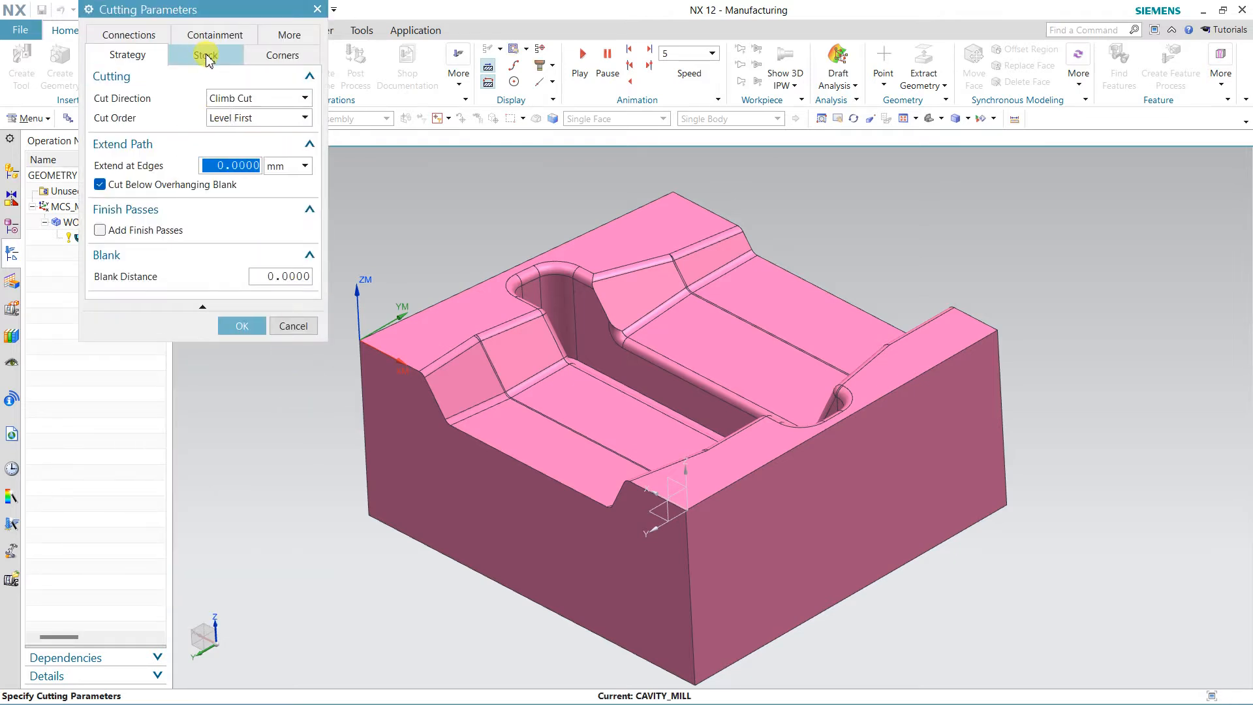
pyautogui.click(206, 56)
pyautogui.click(264, 112)
pyautogui.doubleClick(273, 116)
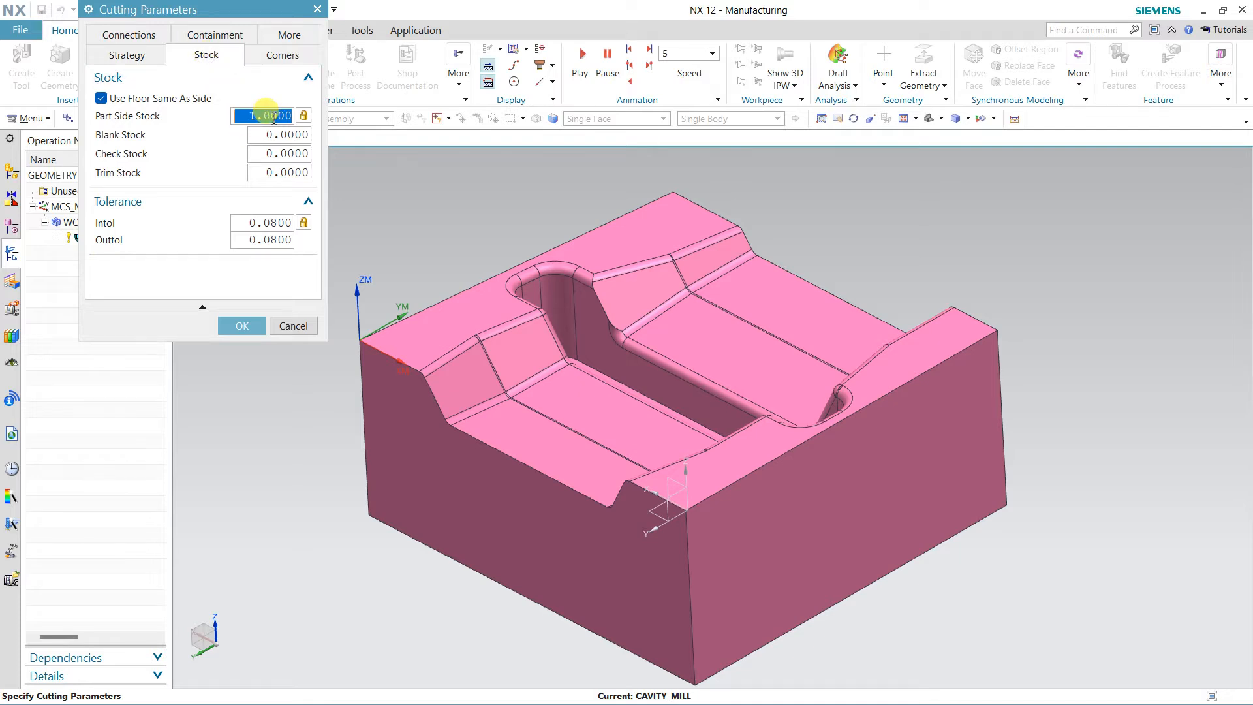
pyautogui.write('.2')
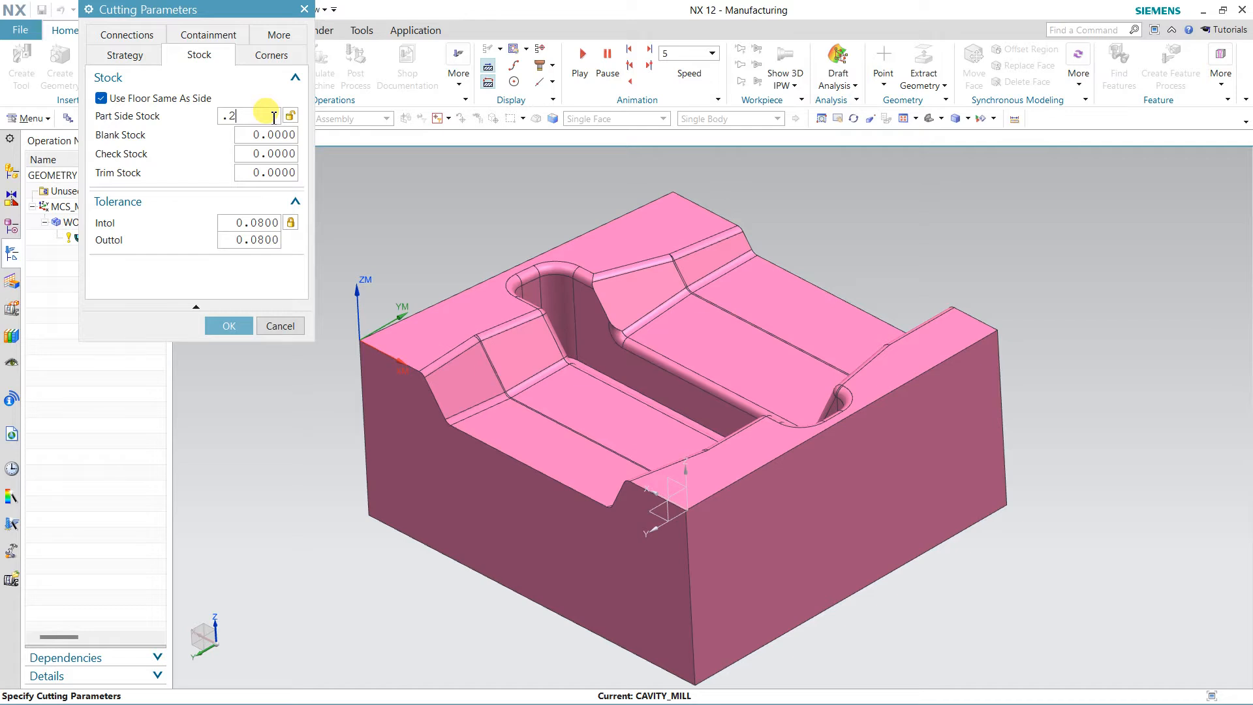
pyautogui.press('BackSpace')
pyautogui.write('15')
pyautogui.doubleClick(274, 116)
pyautogui.click(228, 326)
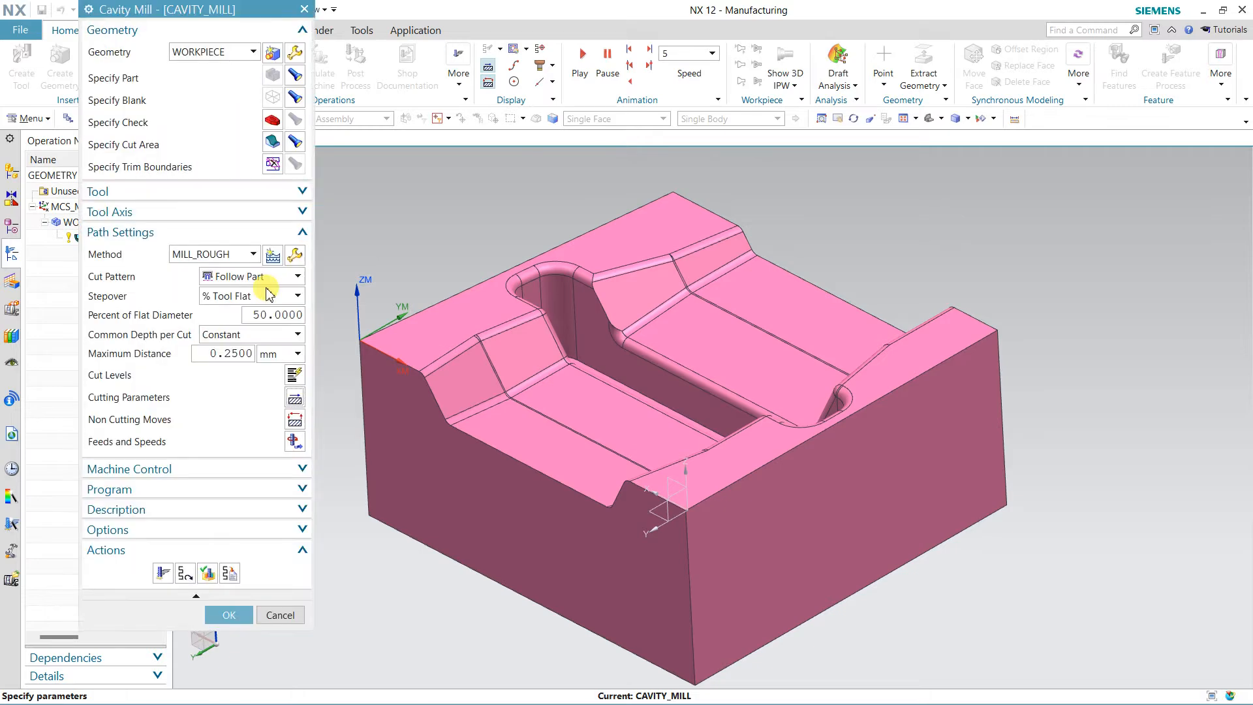
pyautogui.click(161, 573)
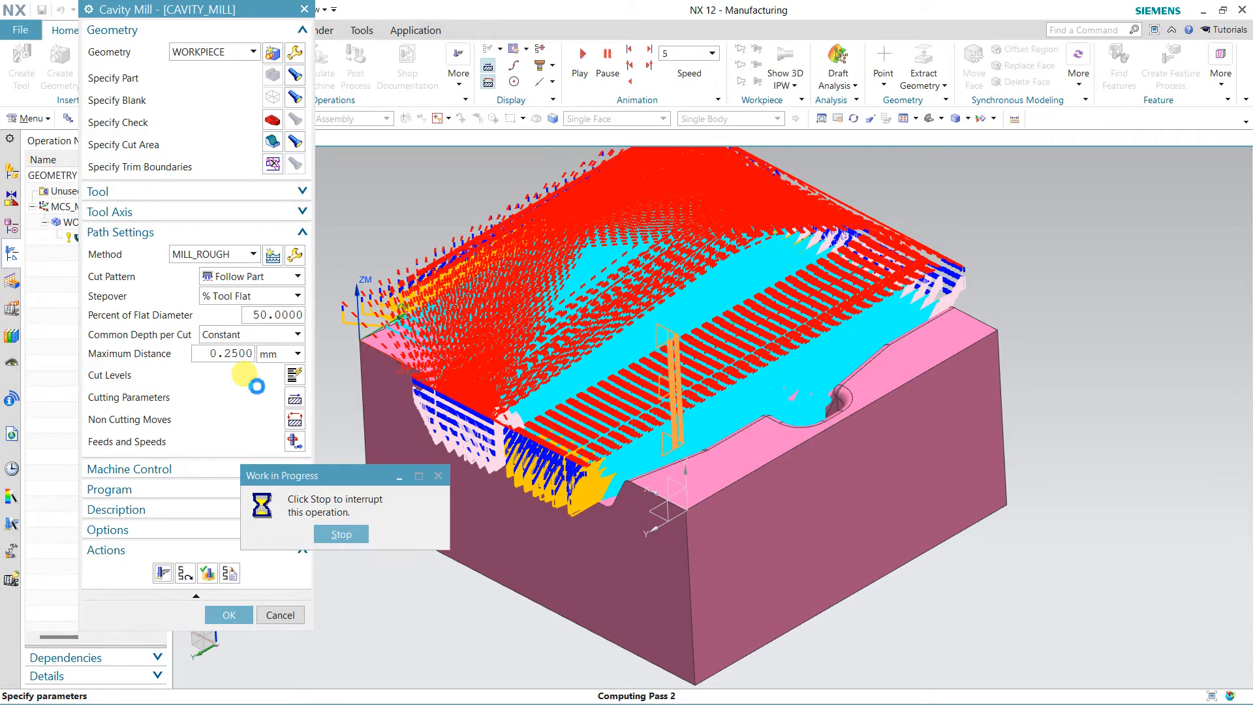
# Change the Cavity Mill cut pattern to Follow Periphery and regenerate the tool path.
pyautogui.click(285, 315)
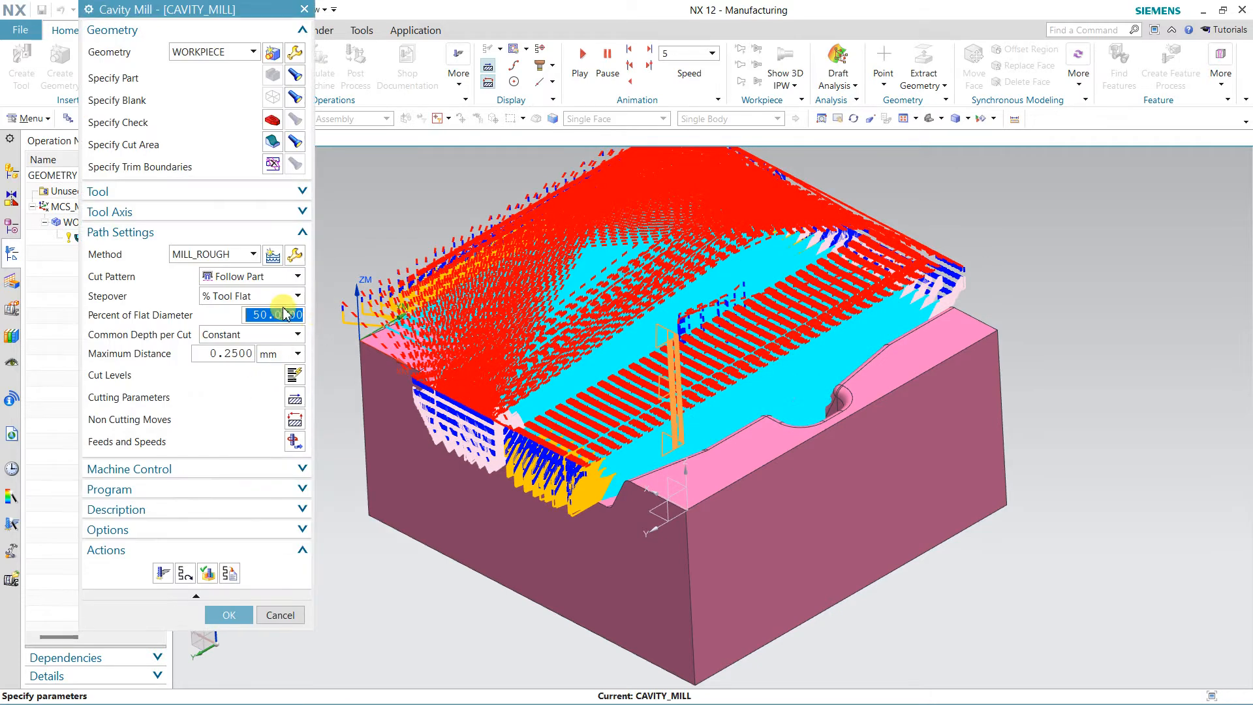
pyautogui.click(253, 276)
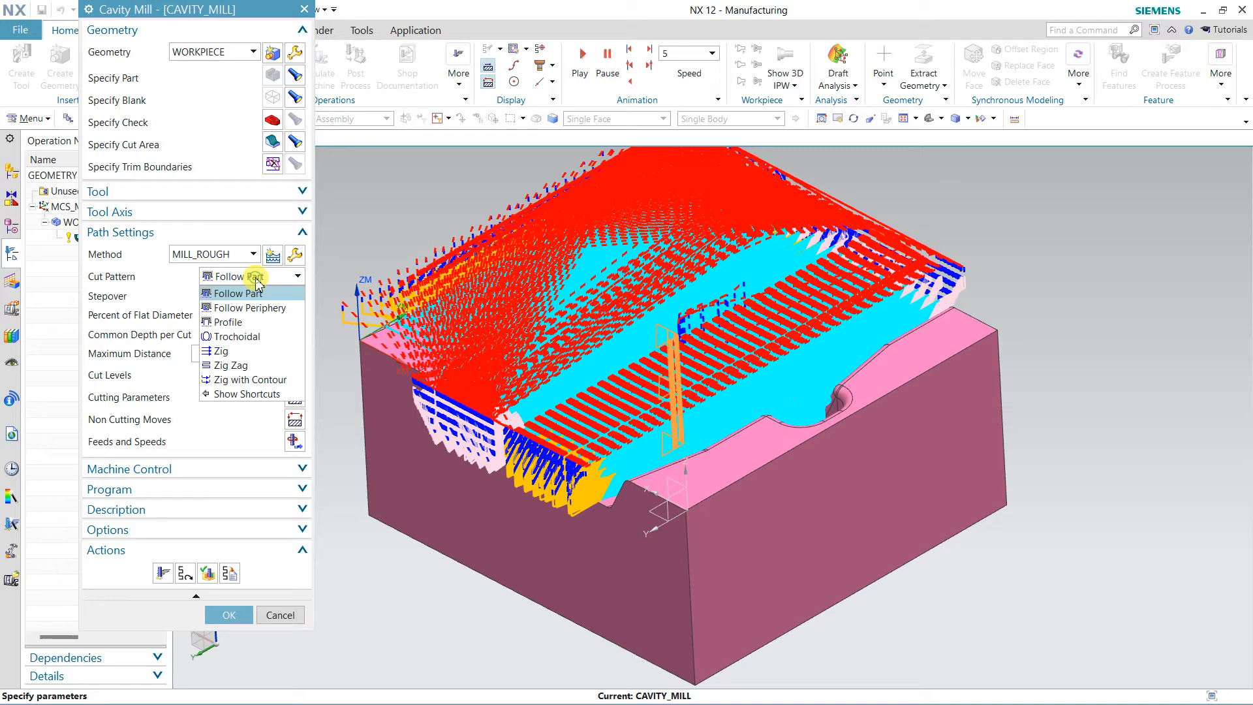
pyautogui.click(256, 308)
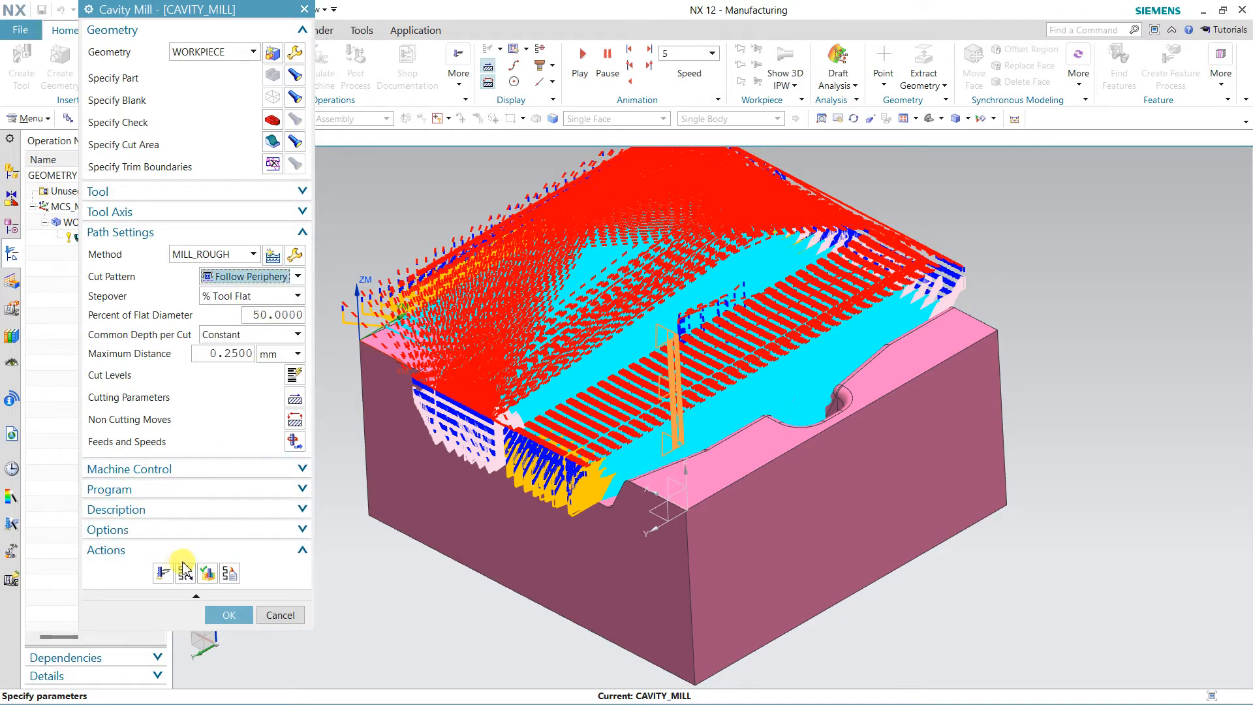
pyautogui.click(163, 573)
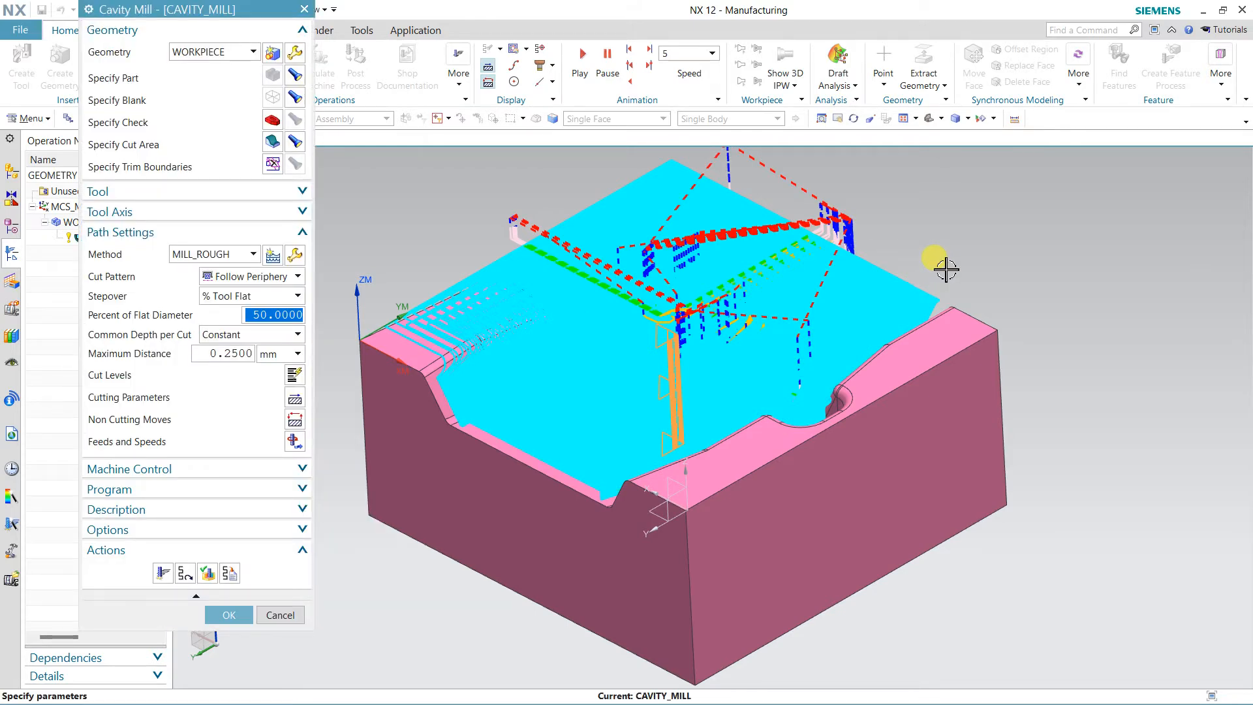
pyautogui.moveTo(946, 270); pyautogui.dragTo(1250, 95, button='middle')
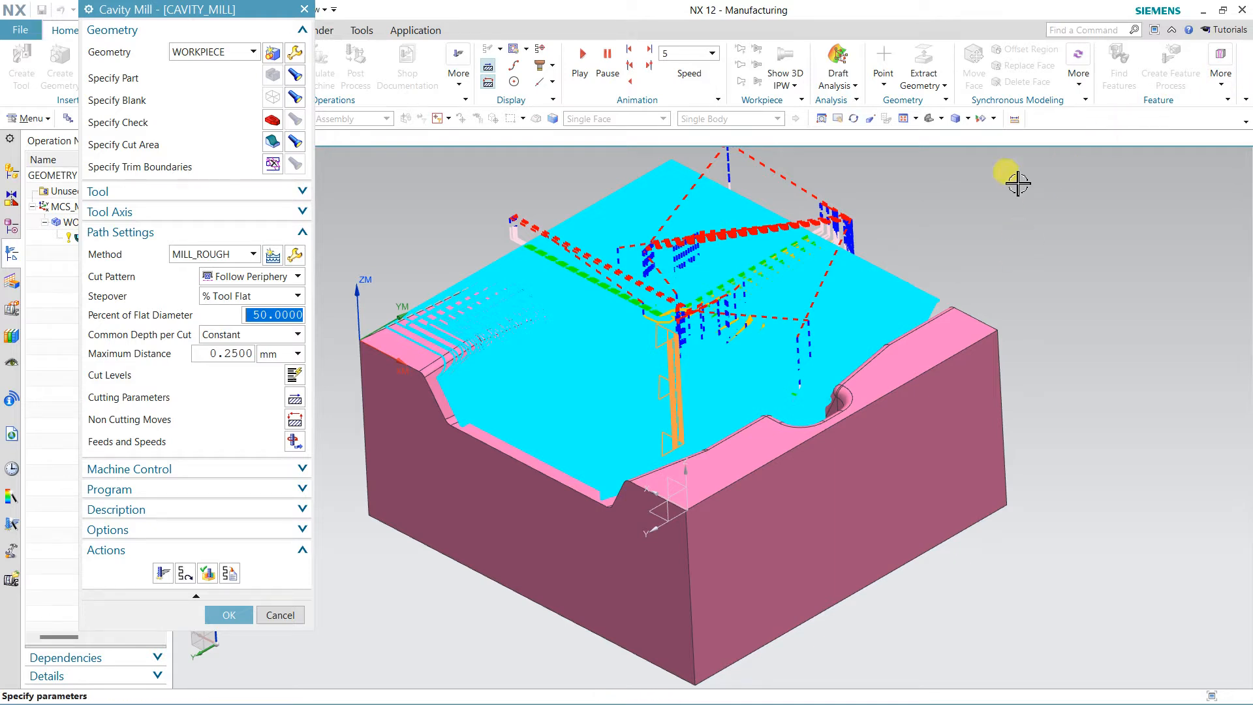
# Simulate the complete material removal of the Follow Periphery tool path in 3D dynamic mode and inspect the machined block.
pyautogui.click(210, 572)
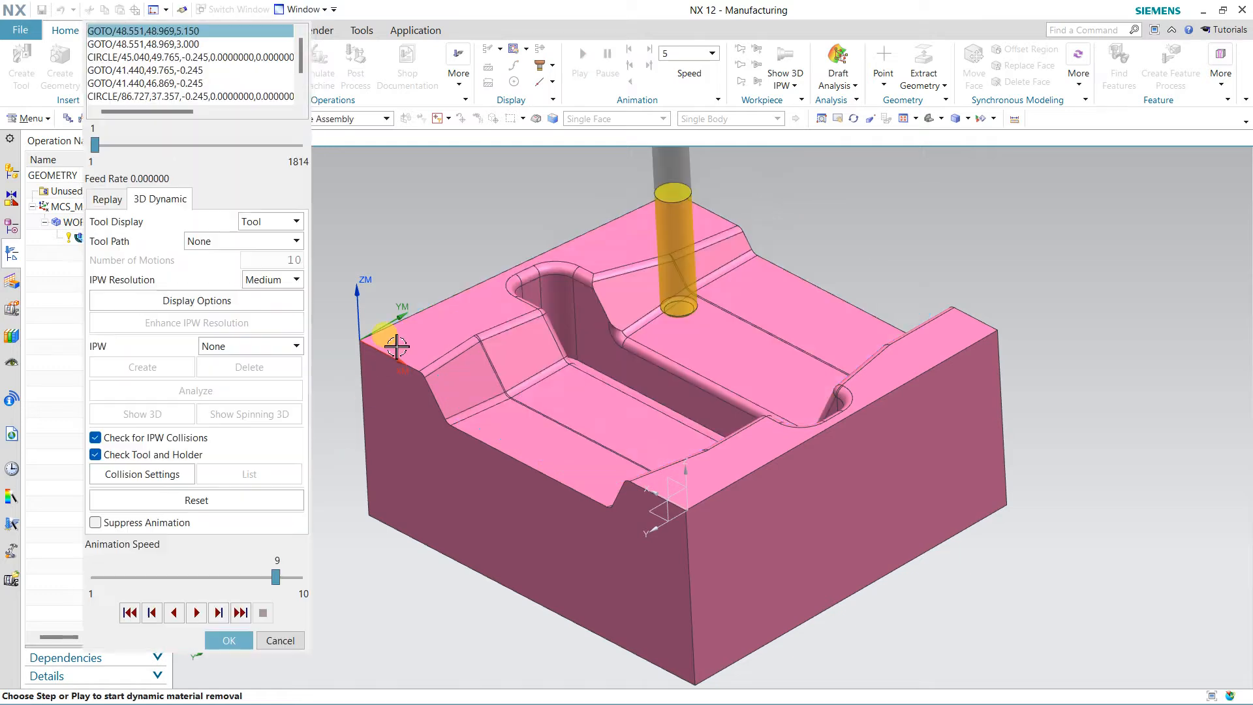
pyautogui.click(195, 613)
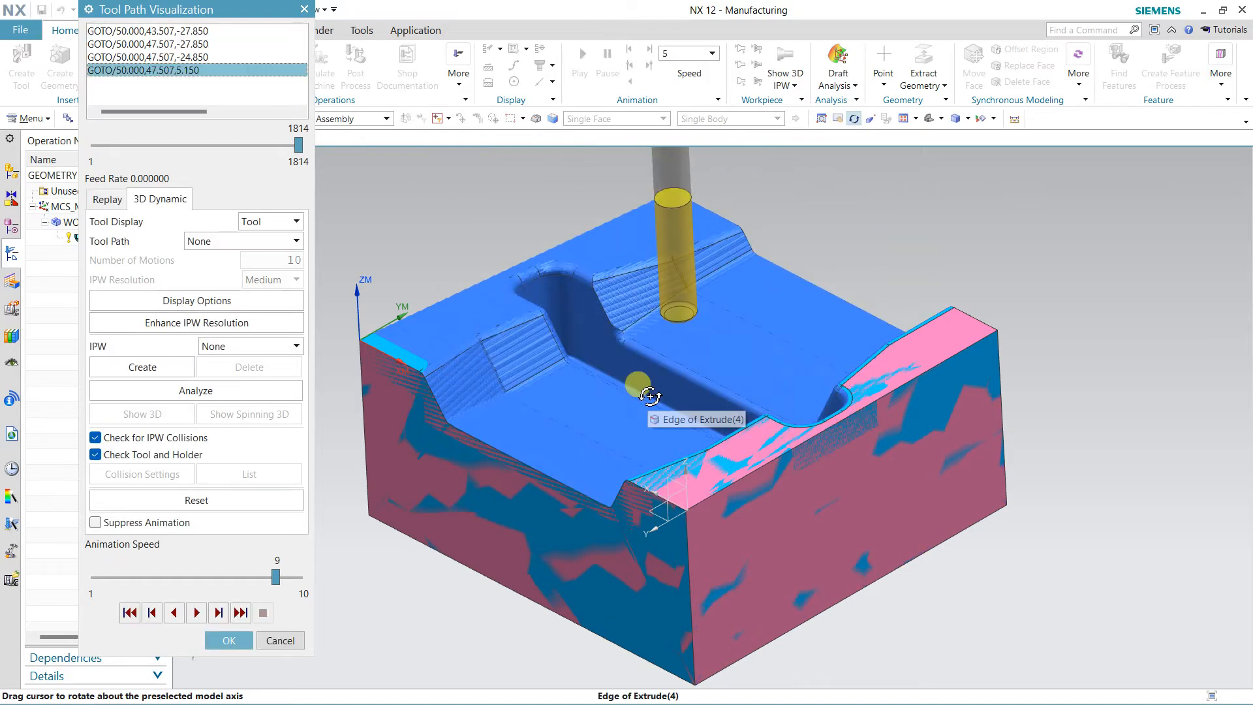
pyautogui.moveTo(638, 383); pyautogui.dragTo(694, 411, button='middle')
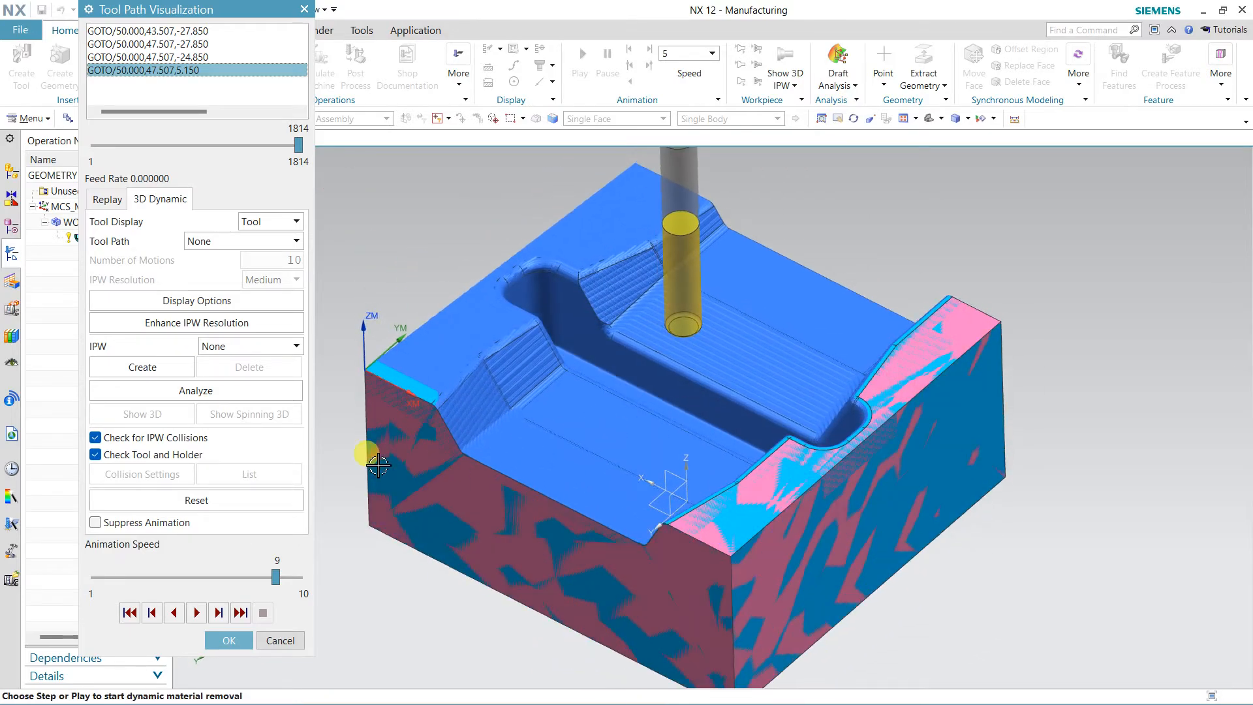
# Analyze the remaining stock on the simulated block, measure its thickness at a point on the upper face, and close the visualization.
pyautogui.click(248, 395)
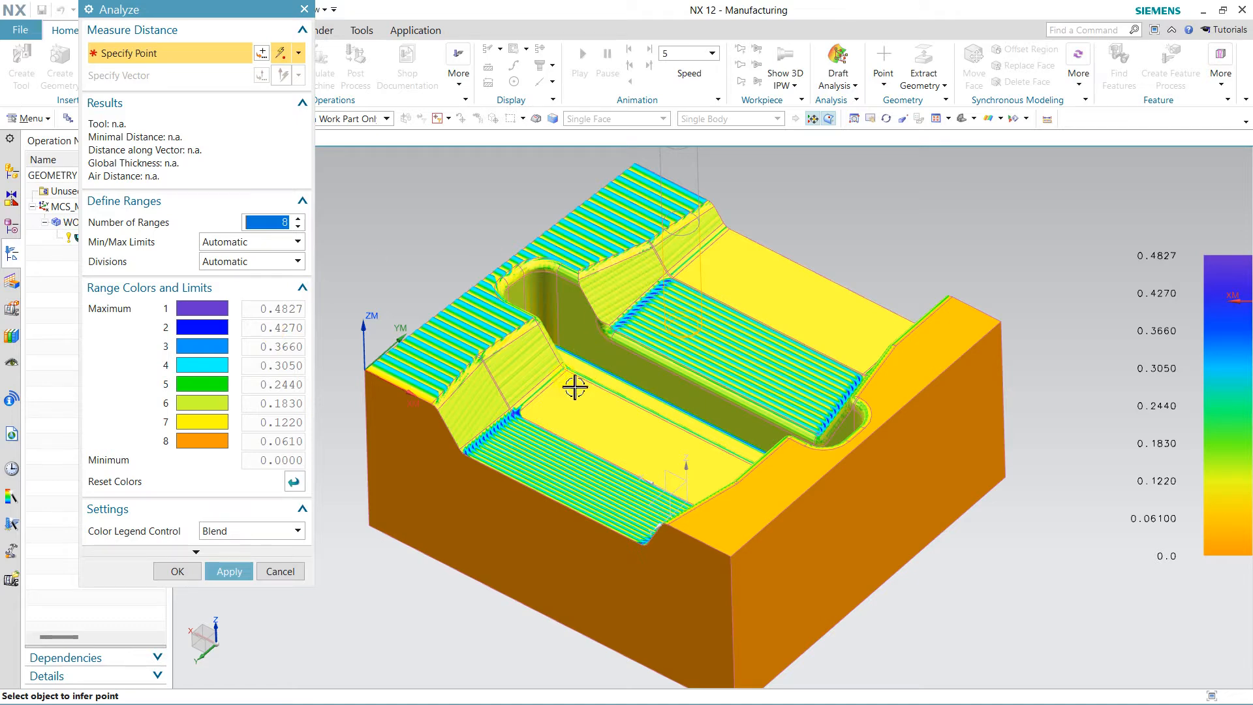
pyautogui.moveTo(595, 453)
pyautogui.mouseDown(button='middle')
pyautogui.moveTo(581, 469)
pyautogui.moveTo(596, 455)
pyautogui.mouseUp(button='middle')
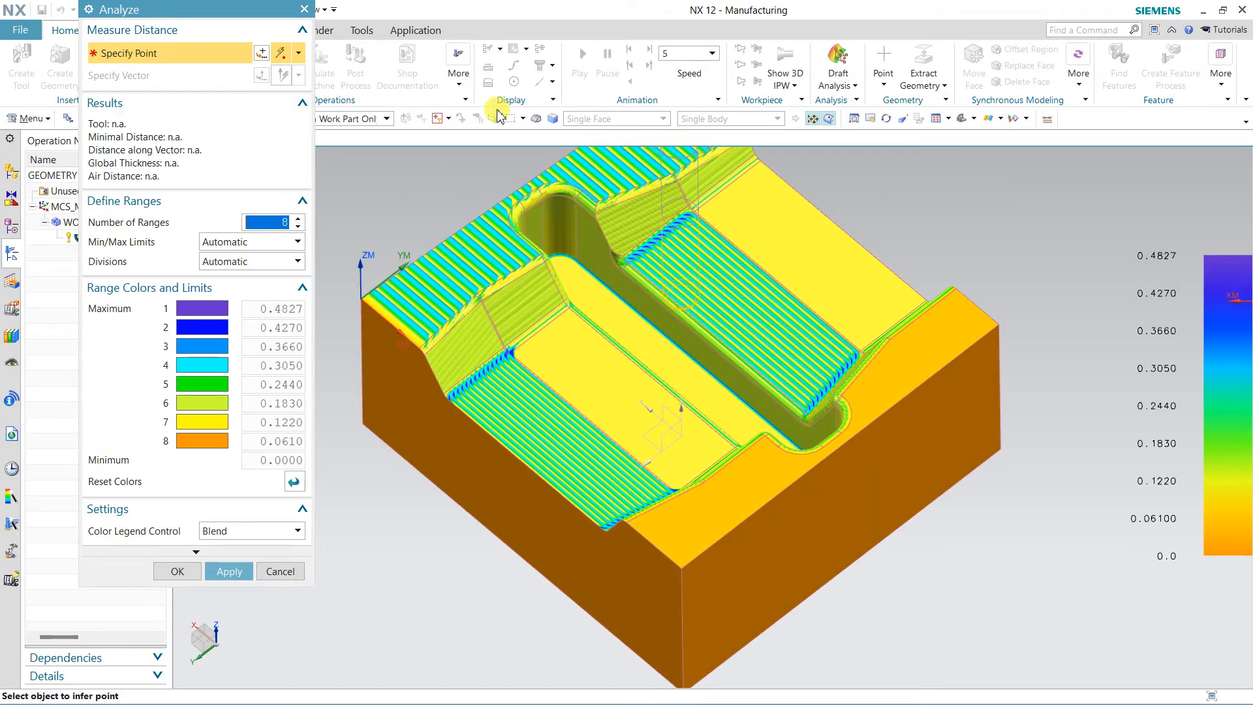
pyautogui.click(503, 263)
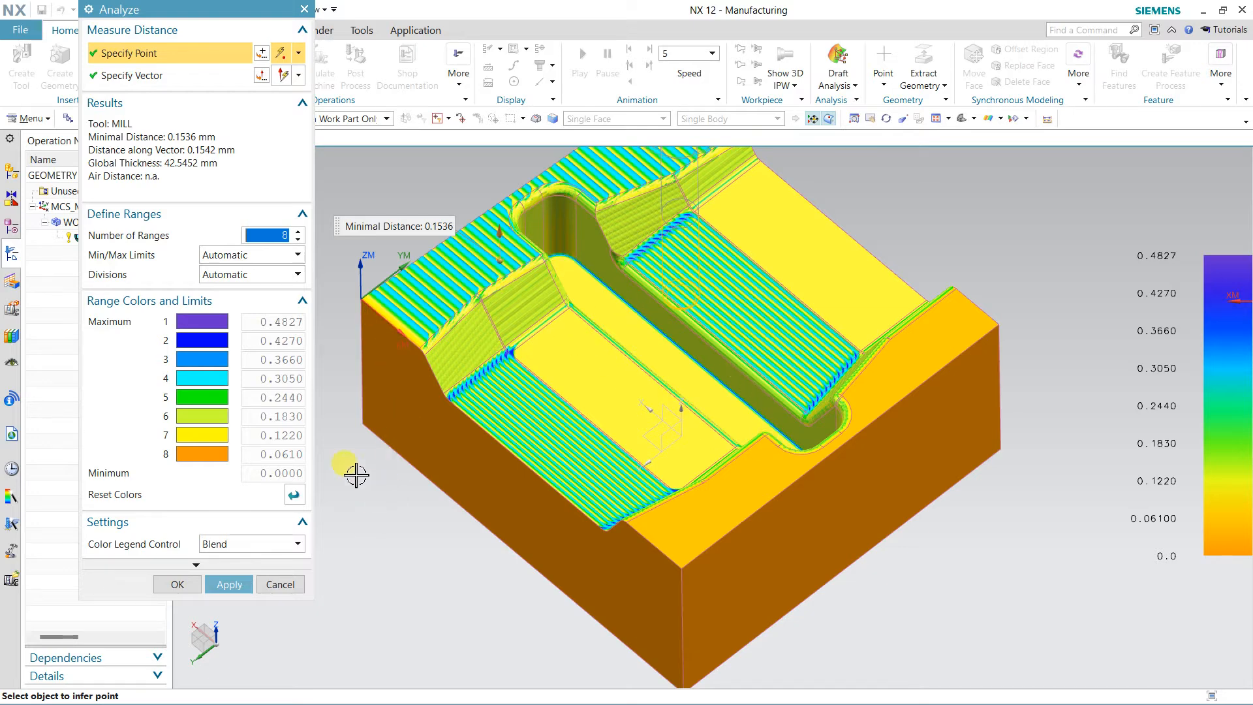
pyautogui.click(191, 589)
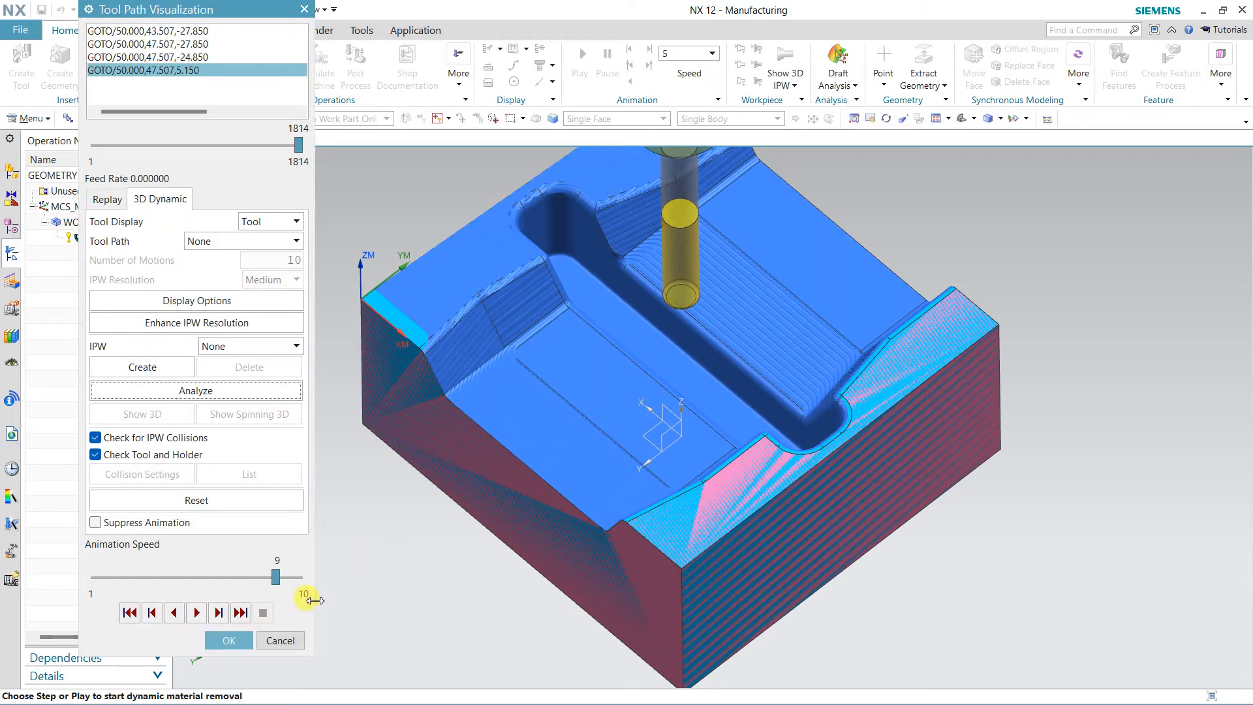
pyautogui.click(243, 640)
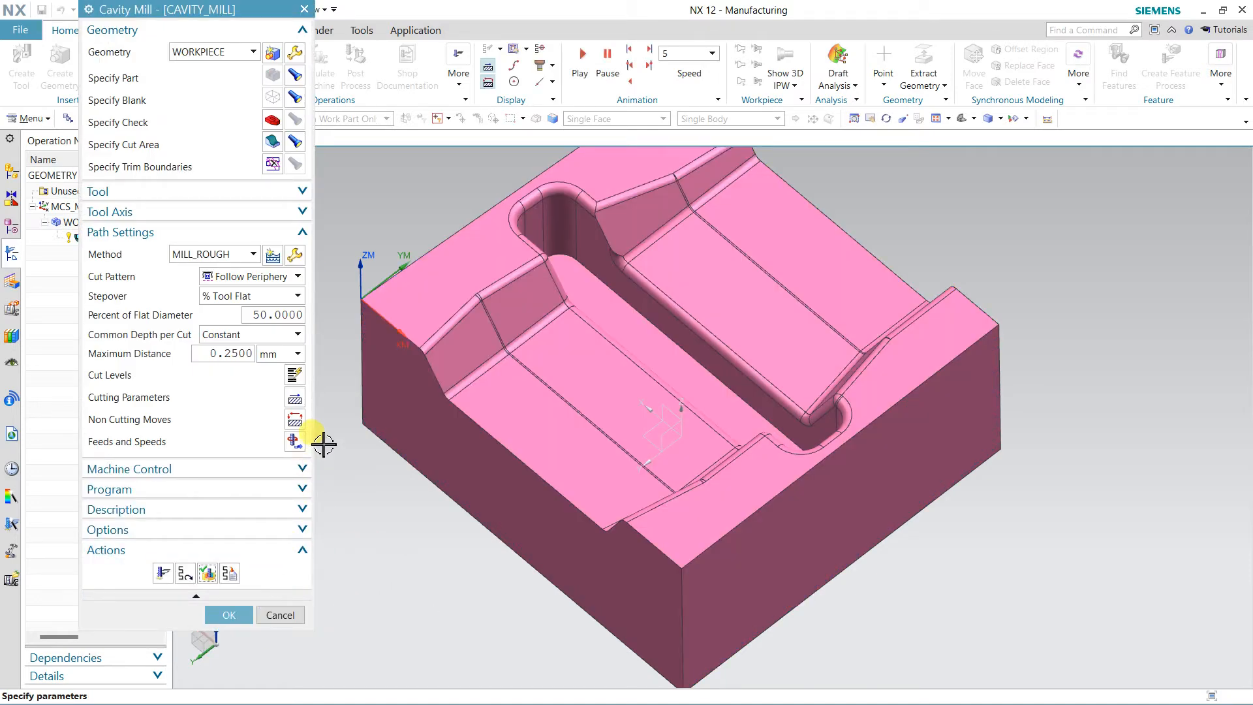
# Accept the Cavity Mill operation and check the Rest Milling subtype among the available contour milling operations.
pyautogui.click(232, 613)
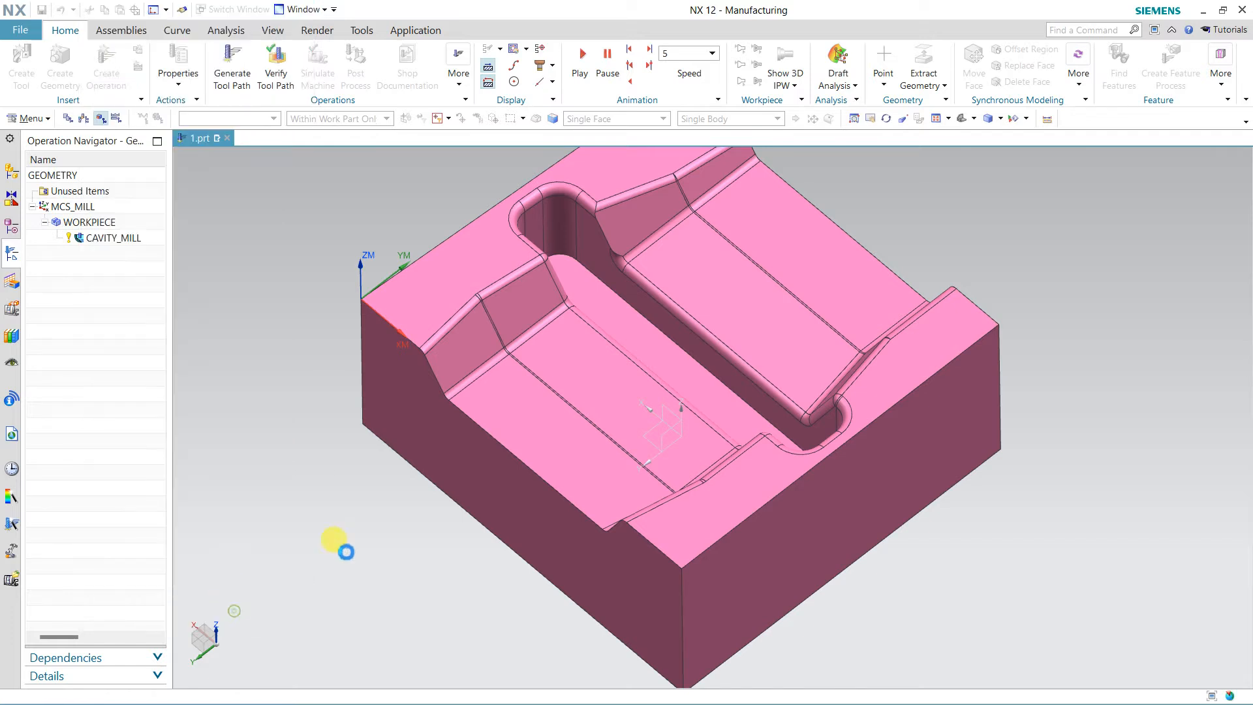
pyautogui.moveTo(339, 512)
pyautogui.mouseDown(button='middle')
pyautogui.moveTo(330, 495)
pyautogui.moveTo(341, 499)
pyautogui.mouseUp(button='middle')
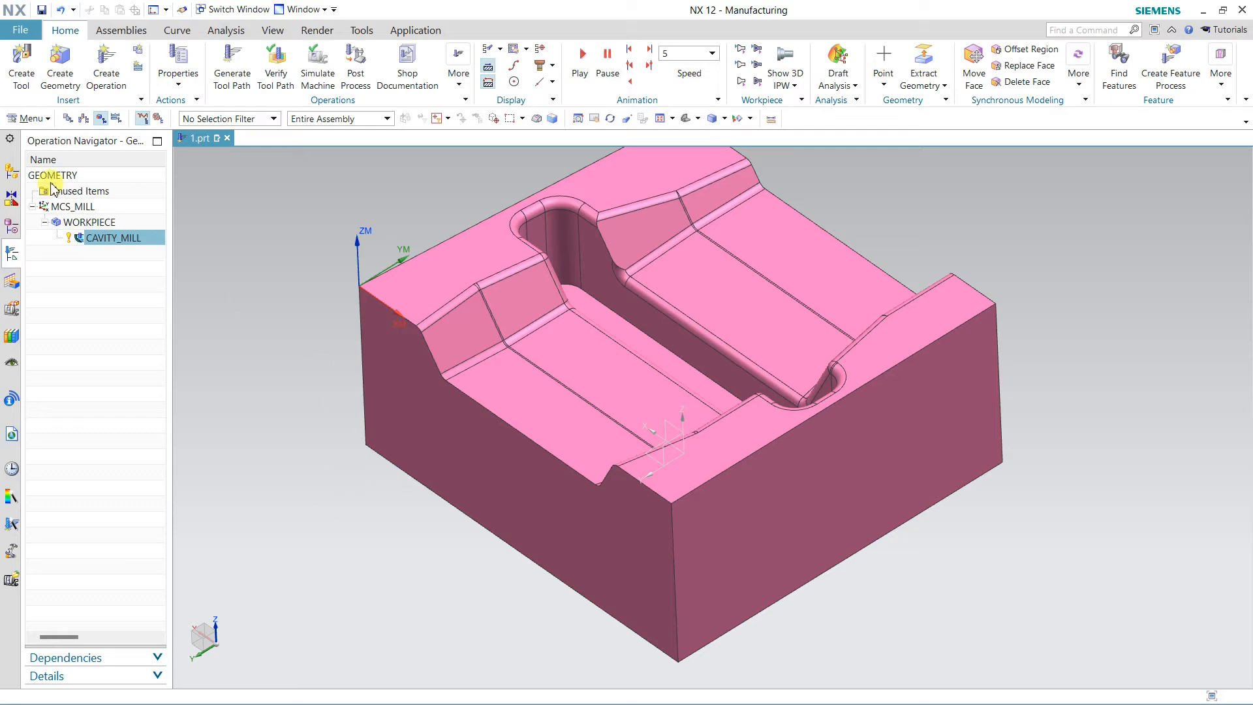
pyautogui.click(105, 64)
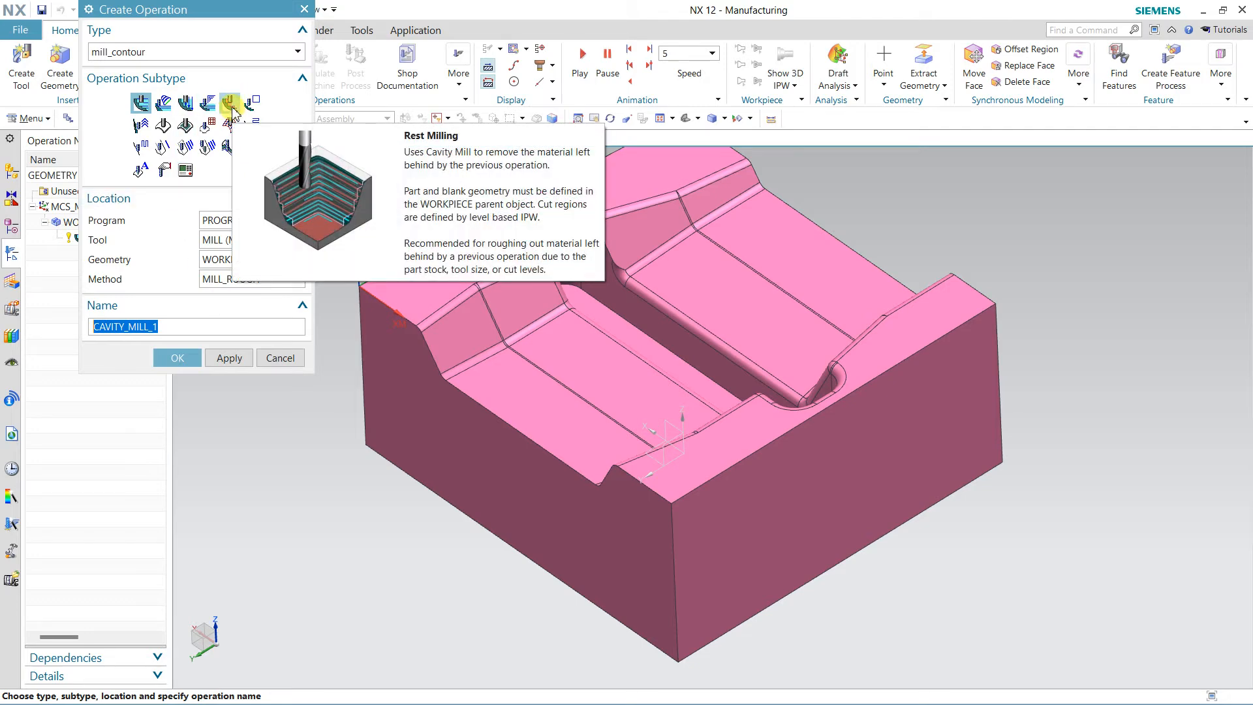
pyautogui.click(279, 358)
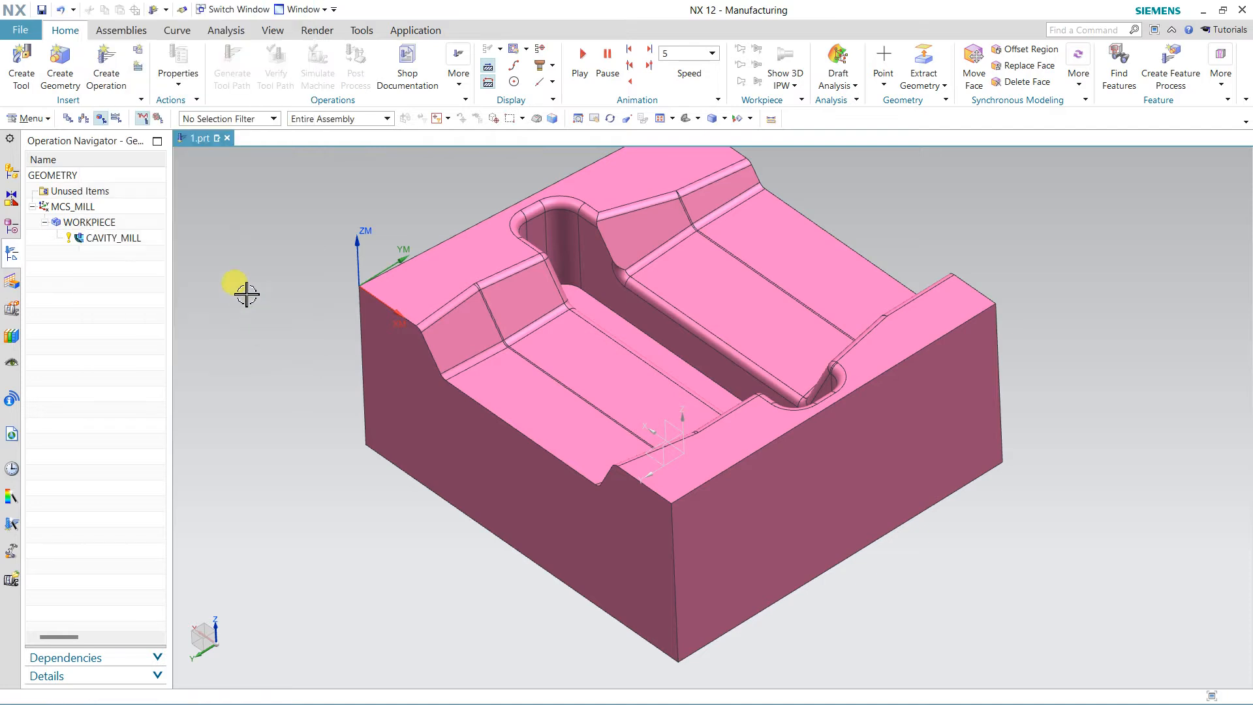
# Create a mill_contour end mill tool named MILL_4.
pyautogui.click(21, 62)
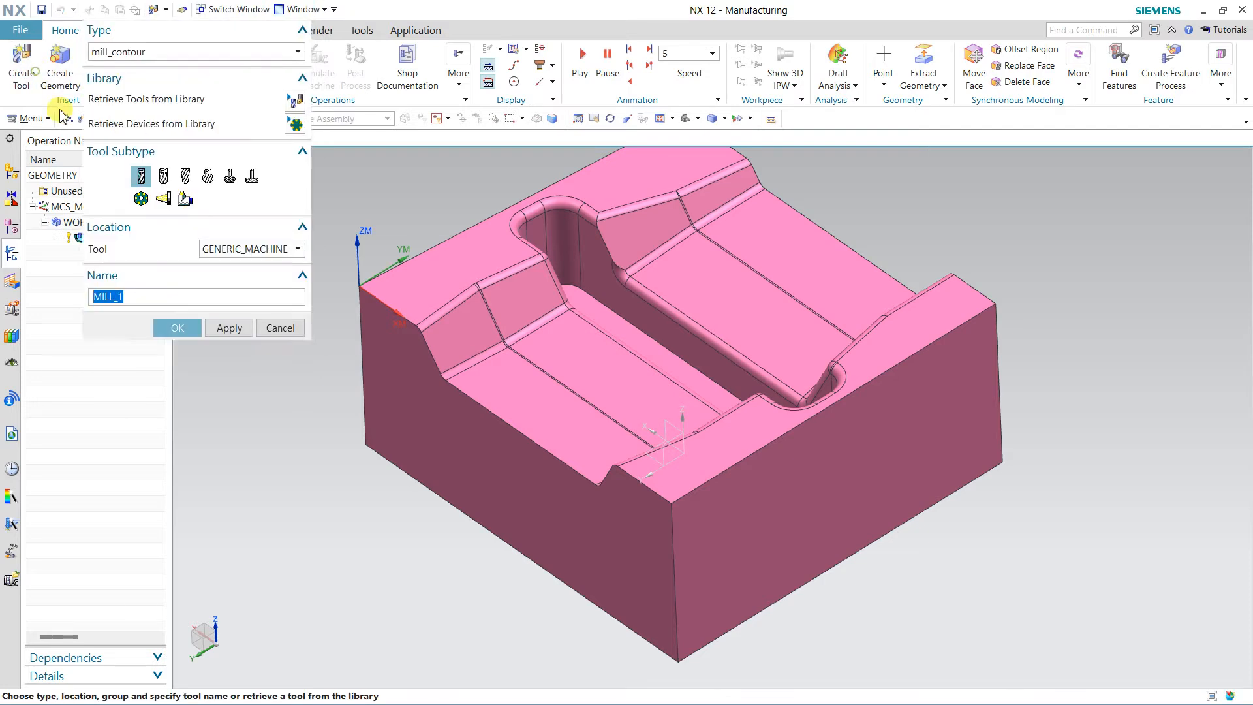
pyautogui.click(162, 294)
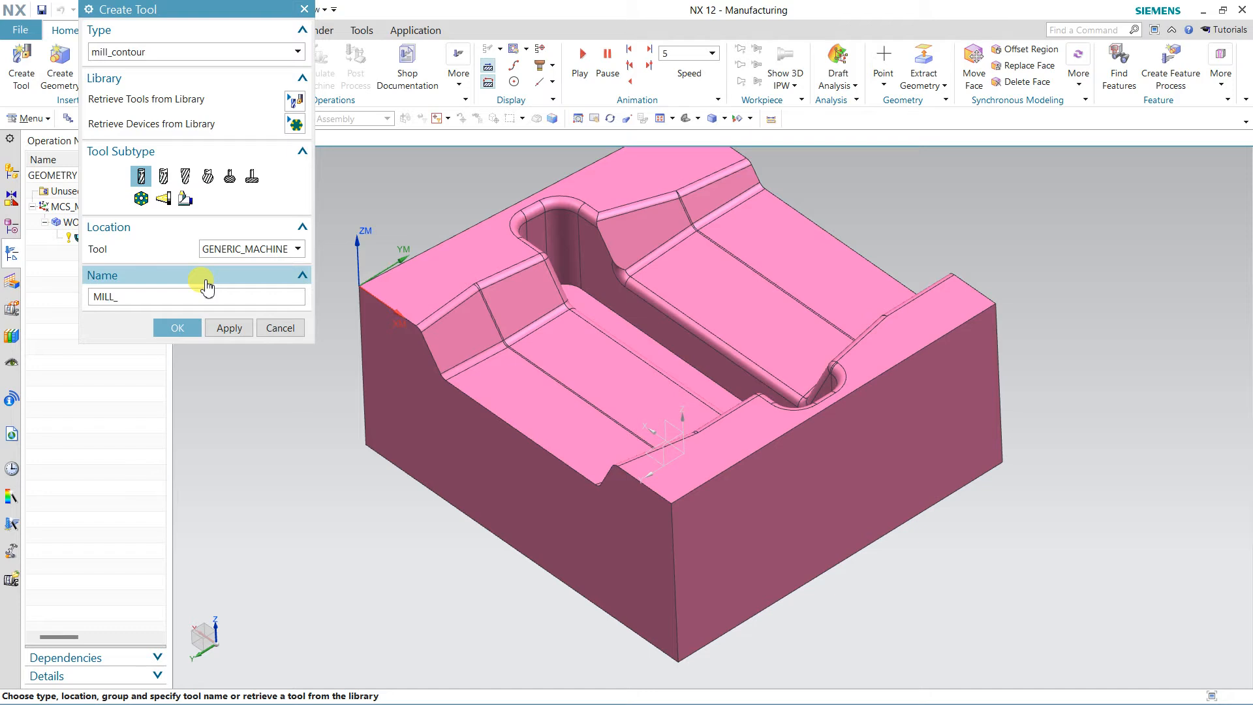
pyautogui.click(175, 328)
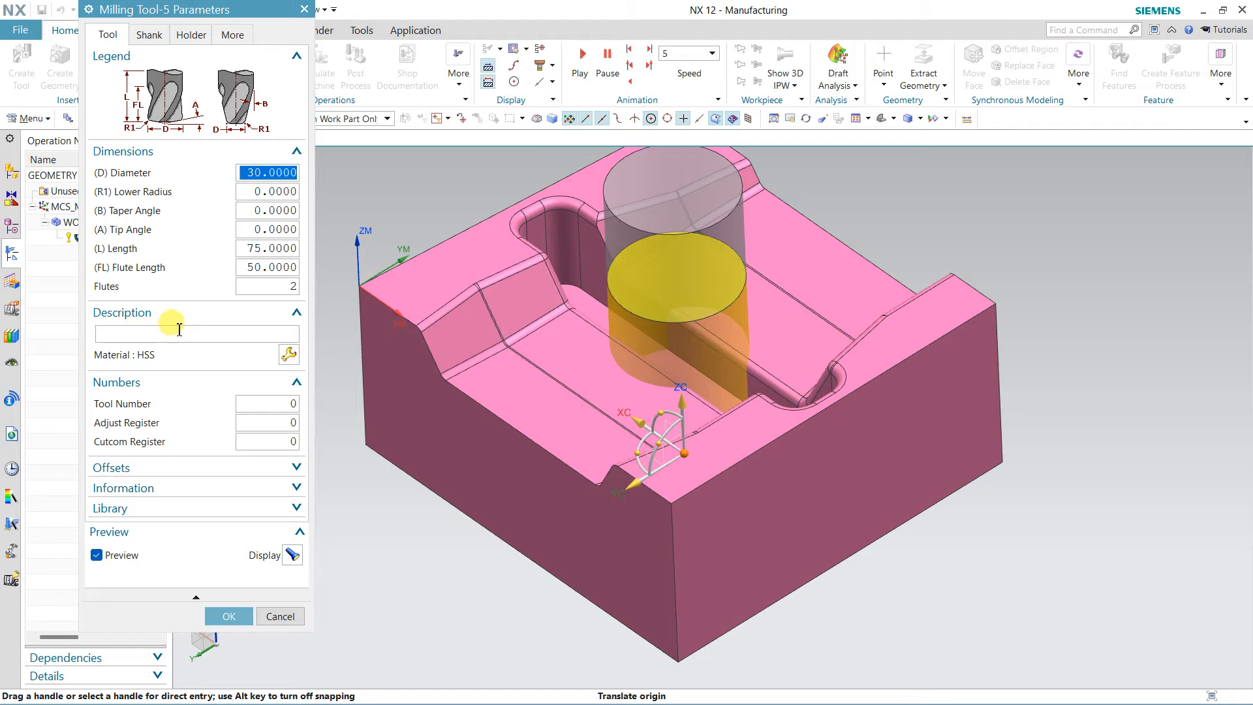
# Set the new mill's diameter to 4, lower radius to 0.8, flute length to 35 and overall length to 55.
pyautogui.write('4')
pyautogui.click(272, 191)
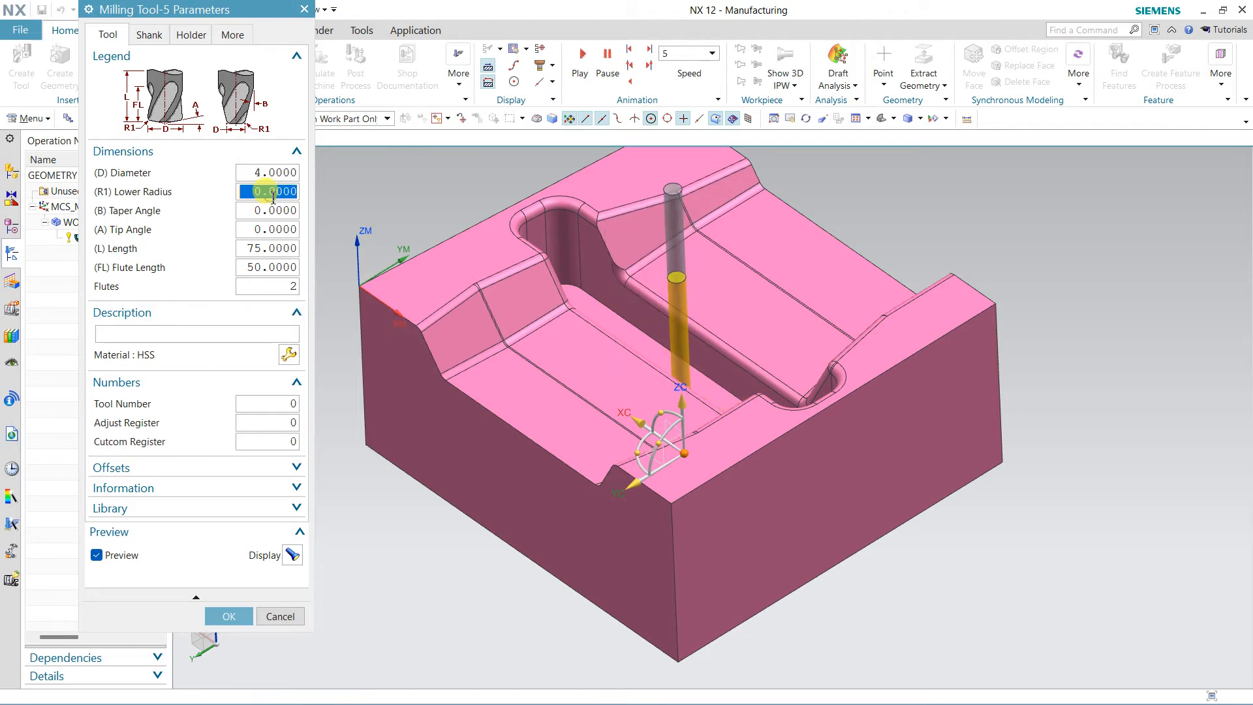
pyautogui.write('.8')
pyautogui.click(273, 197)
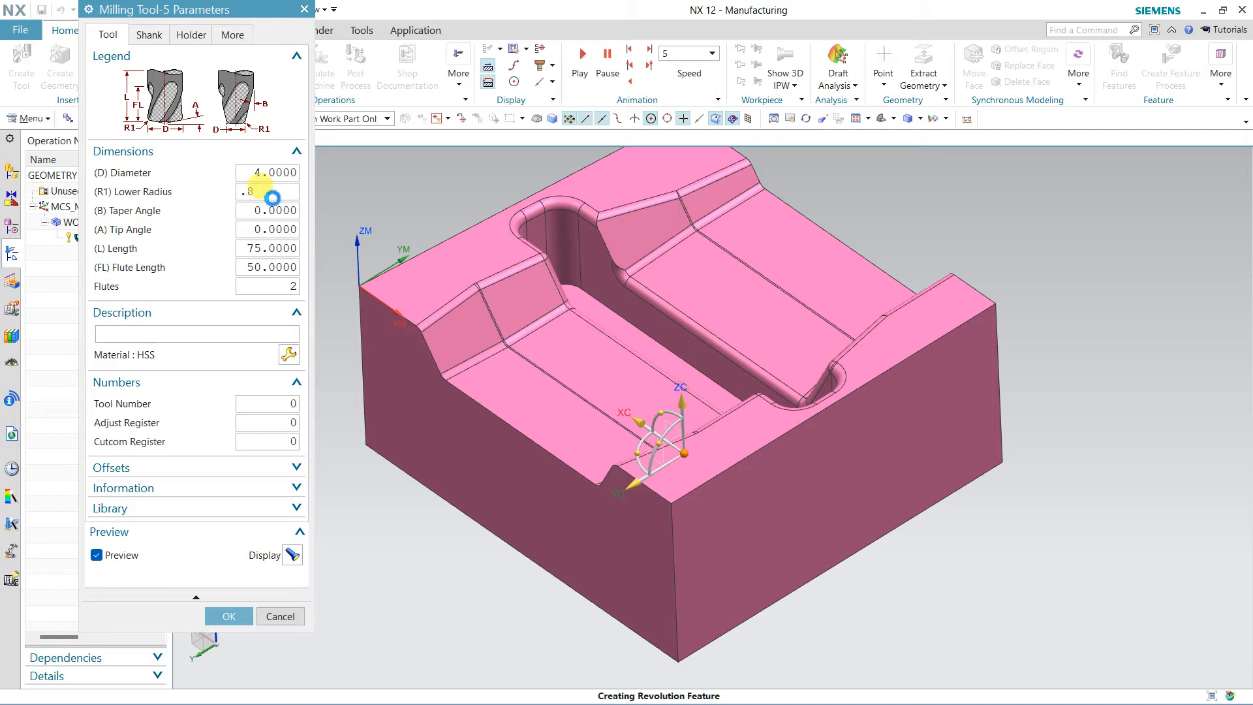
pyautogui.click(273, 248)
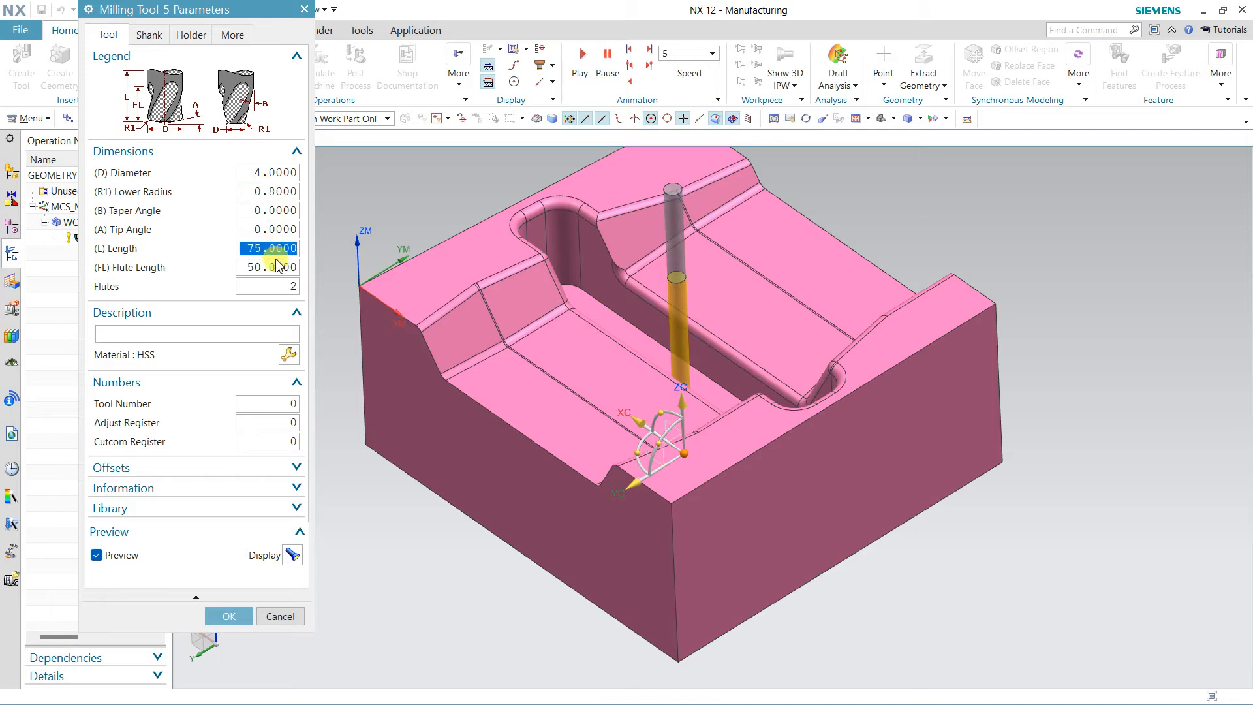
pyautogui.click(277, 264)
pyautogui.write('35')
pyautogui.click(271, 248)
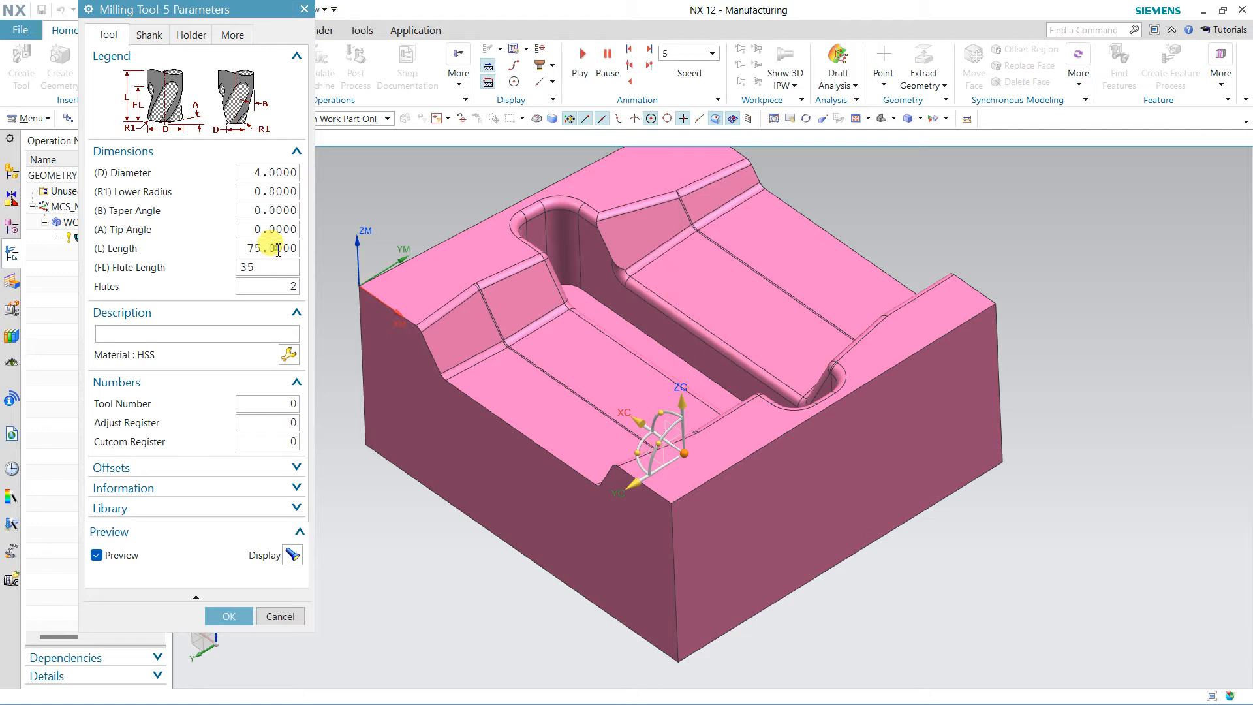
pyautogui.write('55')
pyautogui.click(274, 229)
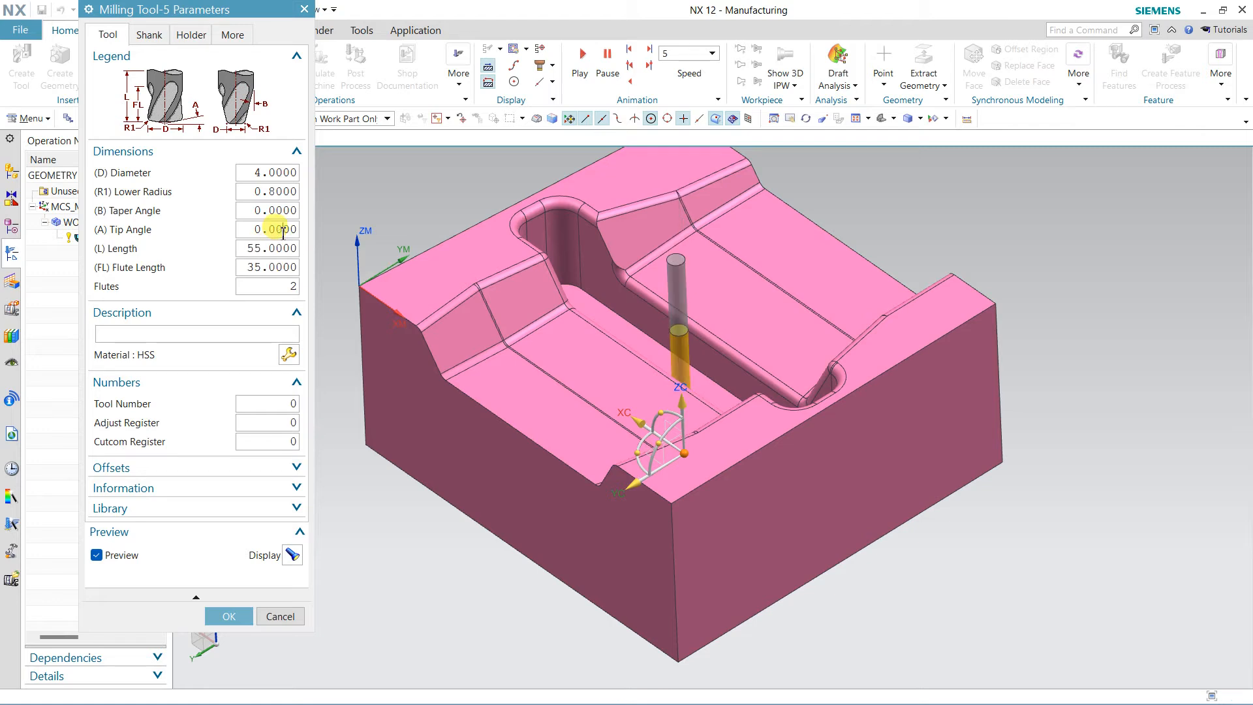
# Set the tool number, adjust register and cutcom register to 2 and accept the new tool.
pyautogui.click(280, 403)
pyautogui.write('2')
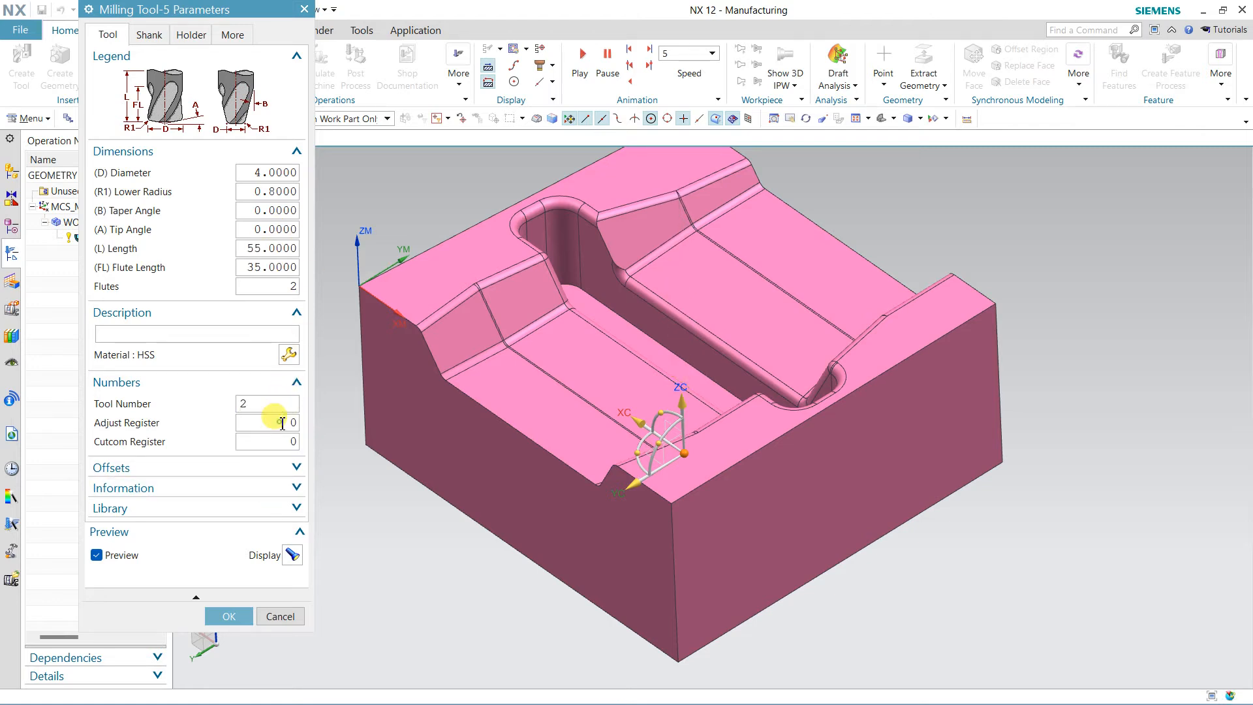
pyautogui.click(282, 422)
pyautogui.write('2')
pyautogui.click(280, 441)
pyautogui.write('2')
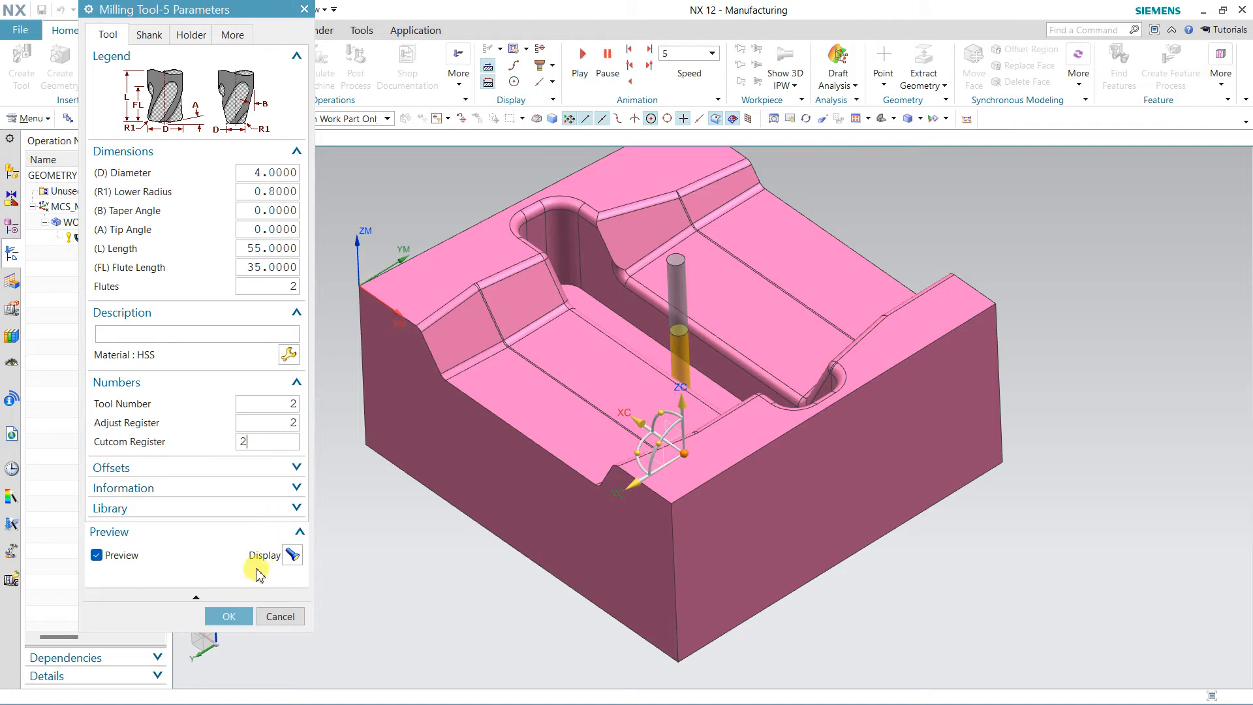
pyautogui.click(230, 616)
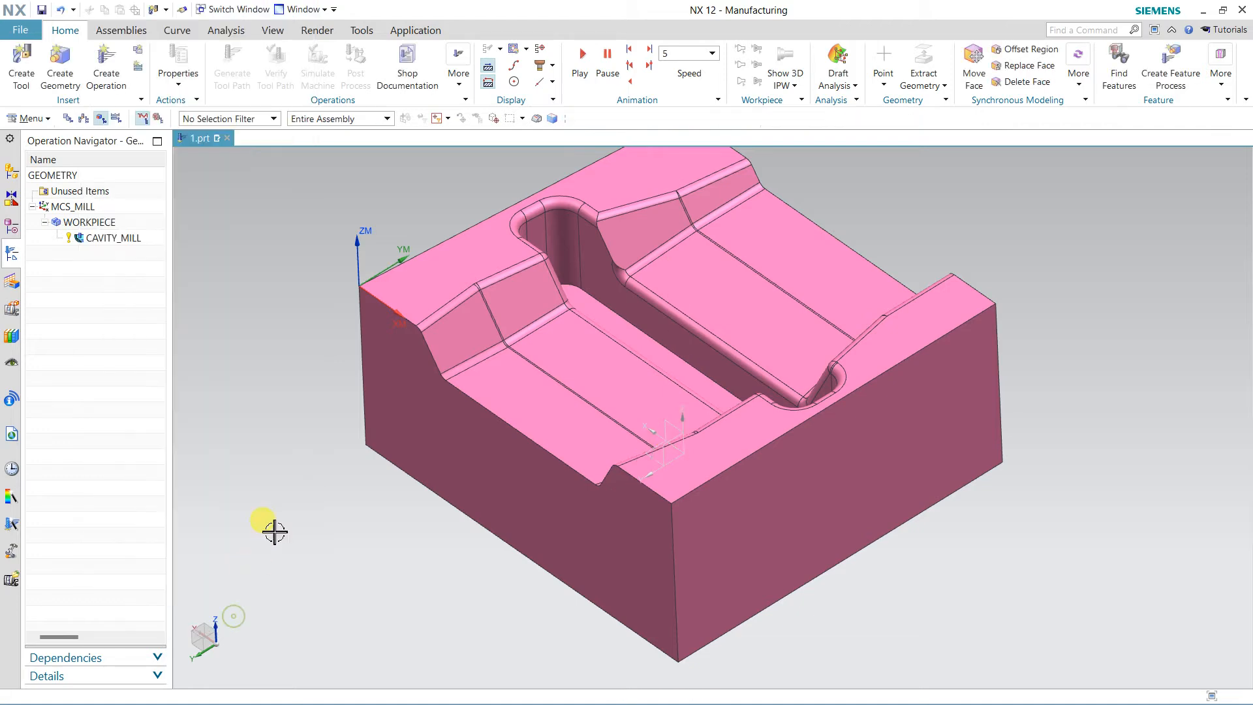
# Create a Rest Milling operation using tool MILL_4, geometry WORKPIECE and method MILL_SEMI_FINISH.
pyautogui.click(119, 87)
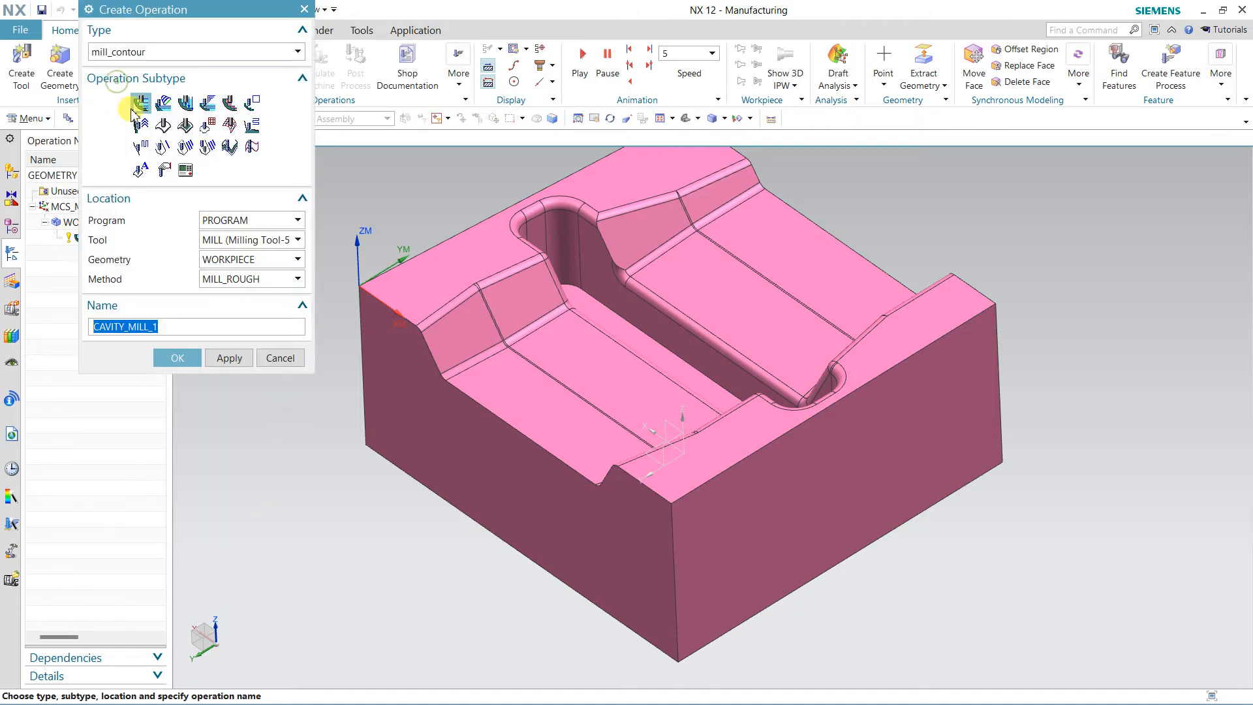
pyautogui.click(232, 106)
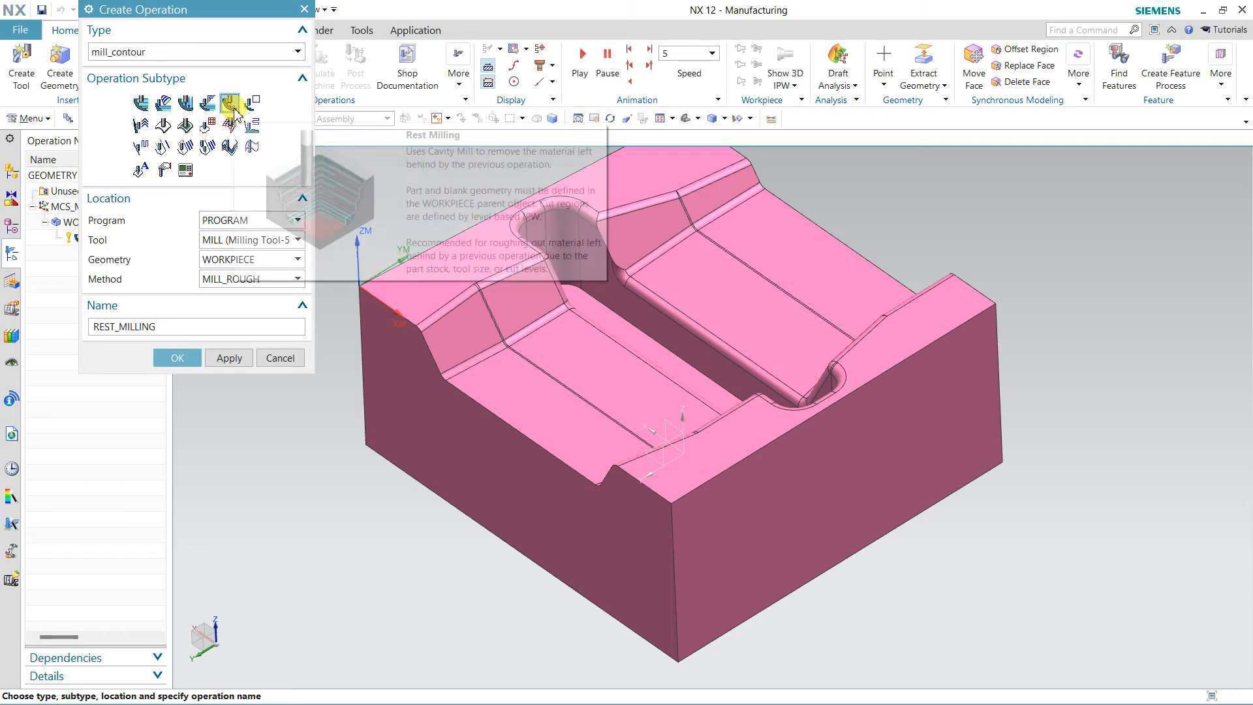
pyautogui.click(242, 240)
pyautogui.click(244, 284)
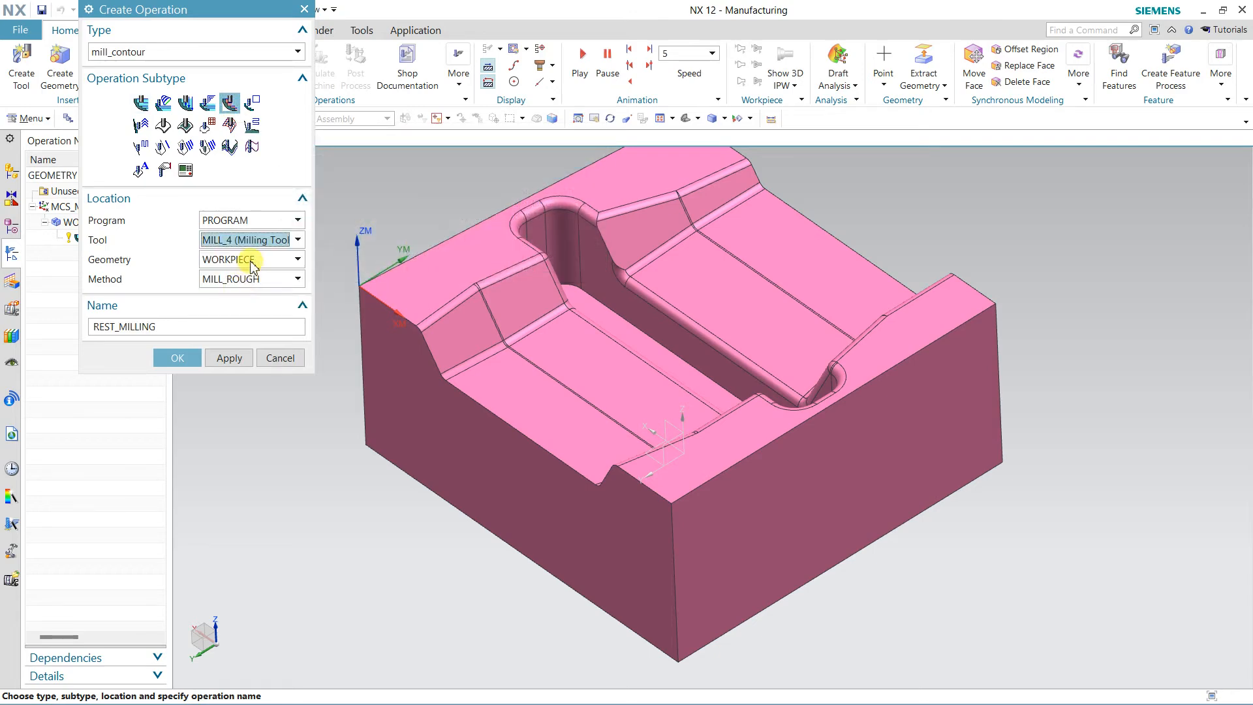
pyautogui.click(247, 282)
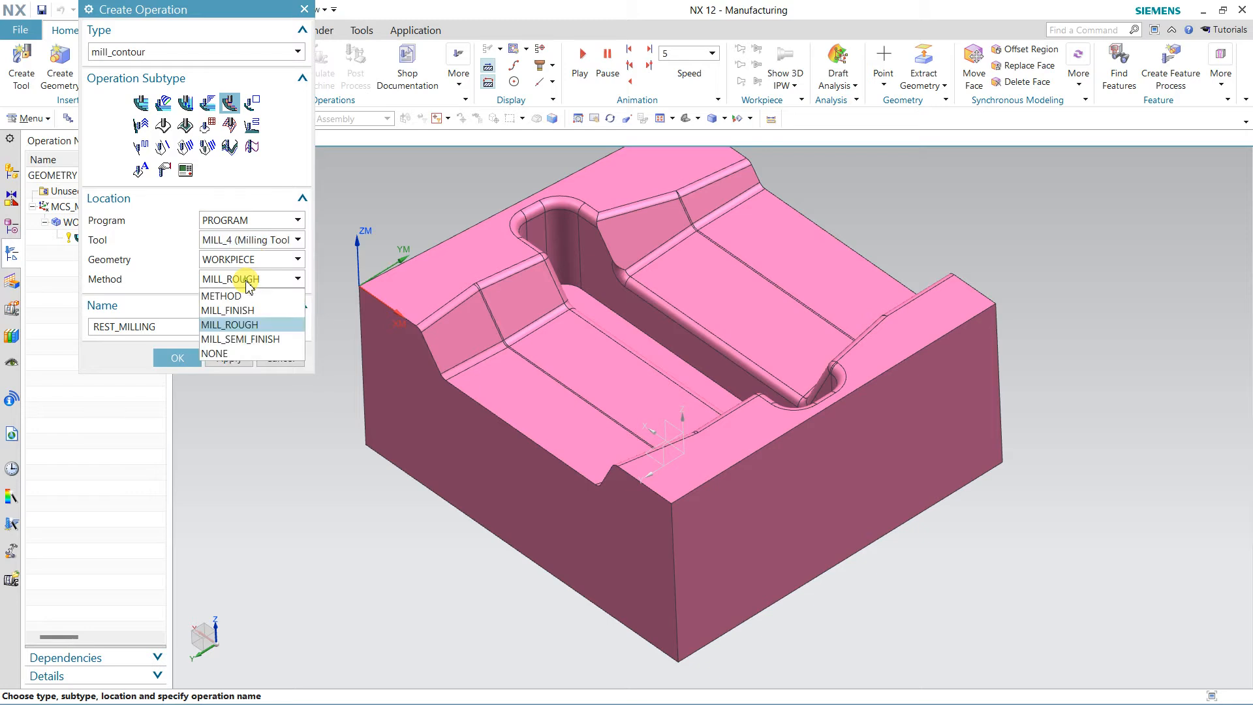
pyautogui.click(261, 338)
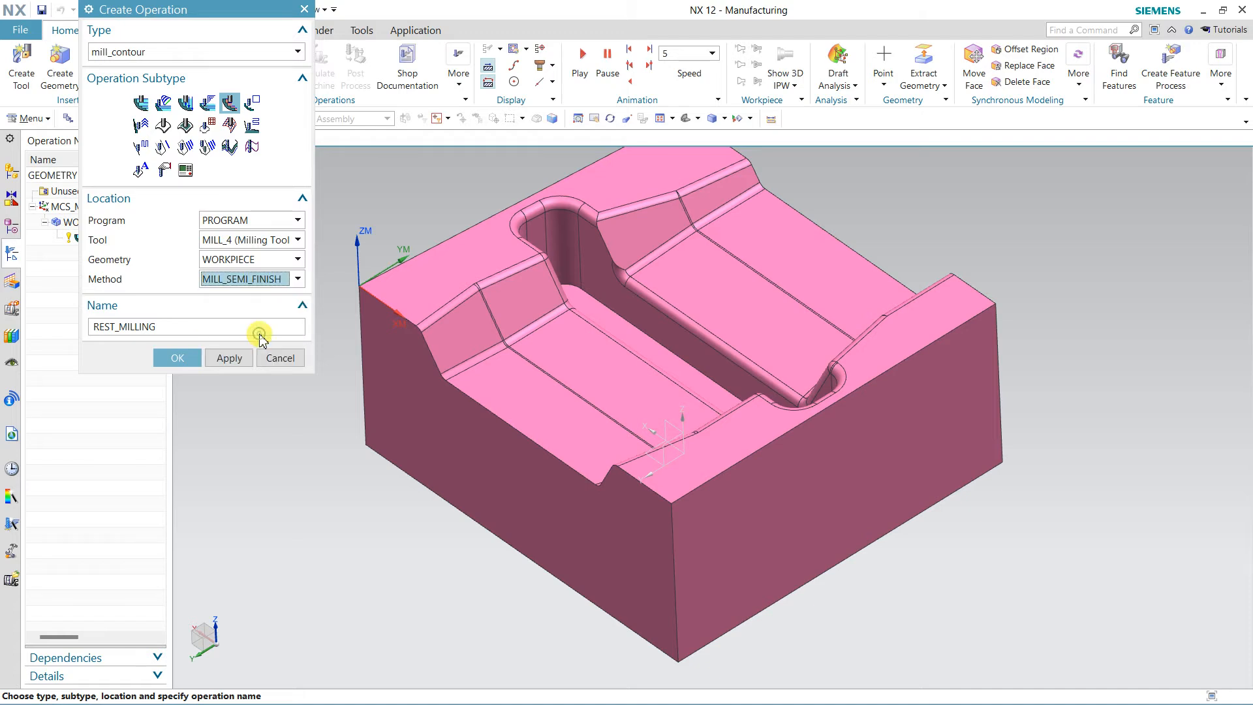
pyautogui.click(175, 356)
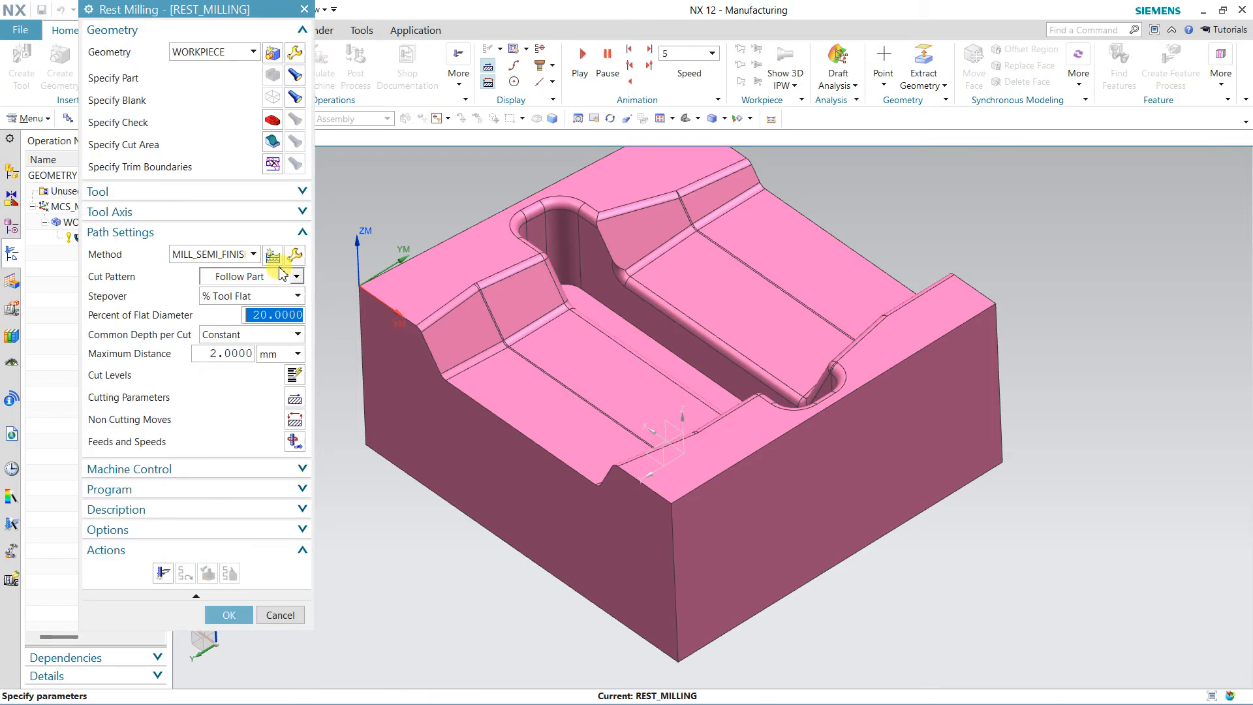
# Specify the Rest Milling cut area by window-selecting all the upper faces and the pocket faces of the block.
pyautogui.scroll(-3, 519, 354)
pyautogui.moveTo(538, 412); pyautogui.dragTo(833, 288, button='middle')
pyautogui.click(273, 141)
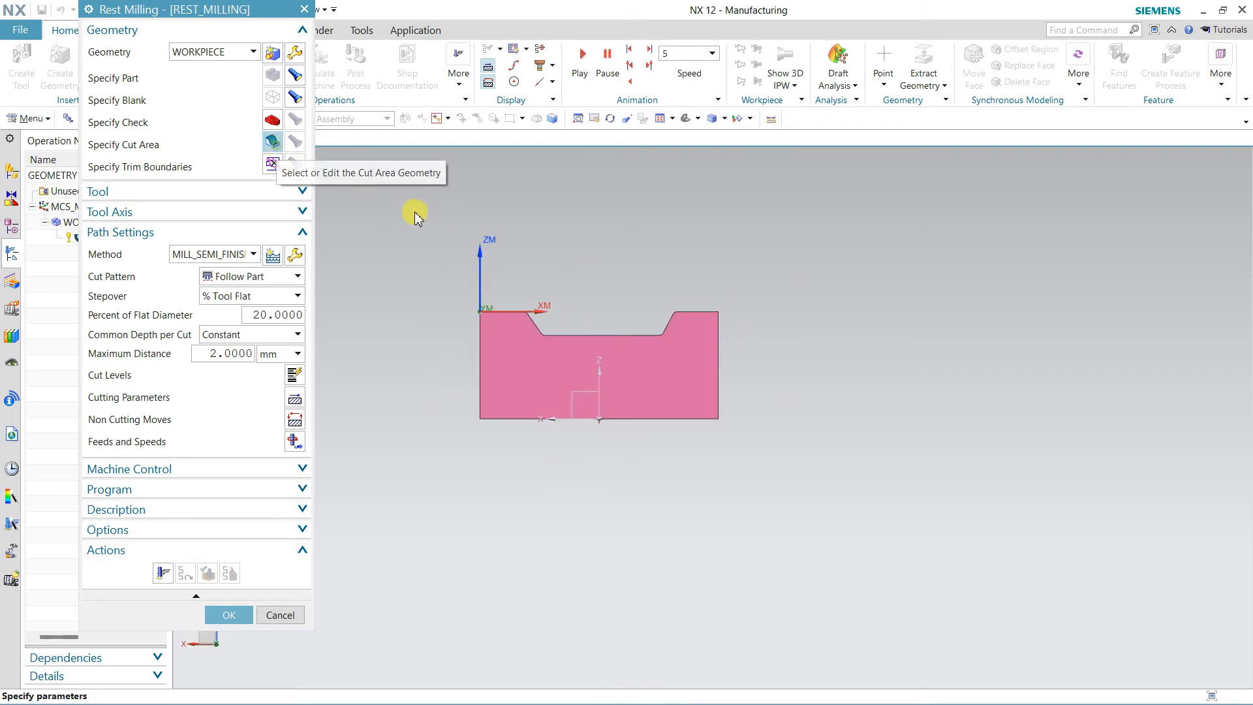
pyautogui.moveTo(432, 247); pyautogui.dragTo(740, 391)
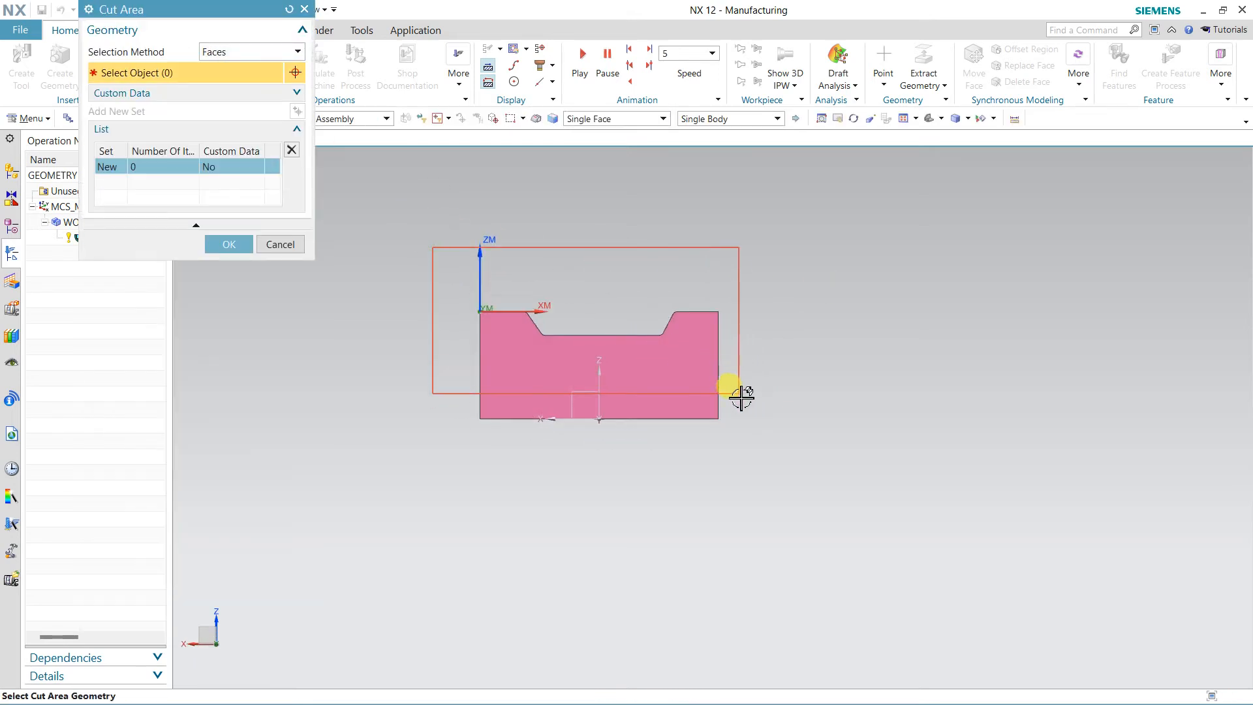
pyautogui.moveTo(827, 312); pyautogui.dragTo(783, 374, button='middle')
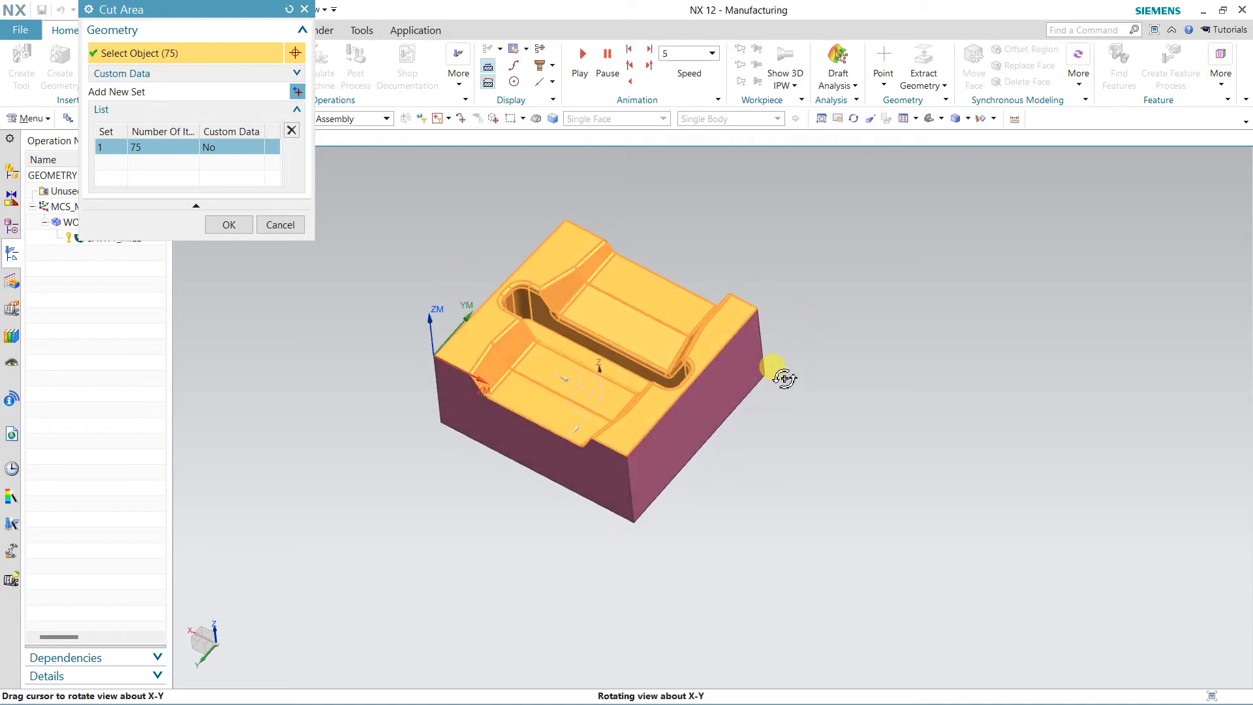
pyautogui.click(245, 225)
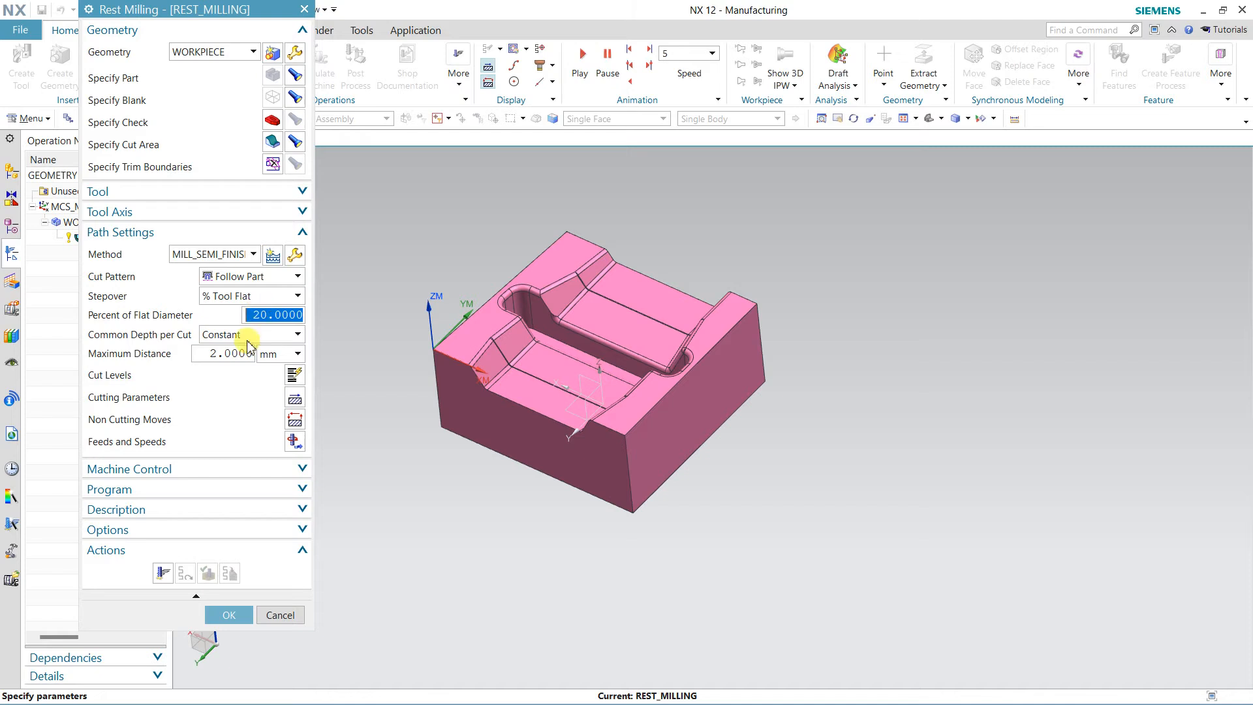
# Set the maximum distance per cut to 0.2 mm and generate the Rest Milling tool path.
pyautogui.click(232, 353)
pyautogui.write('.2')
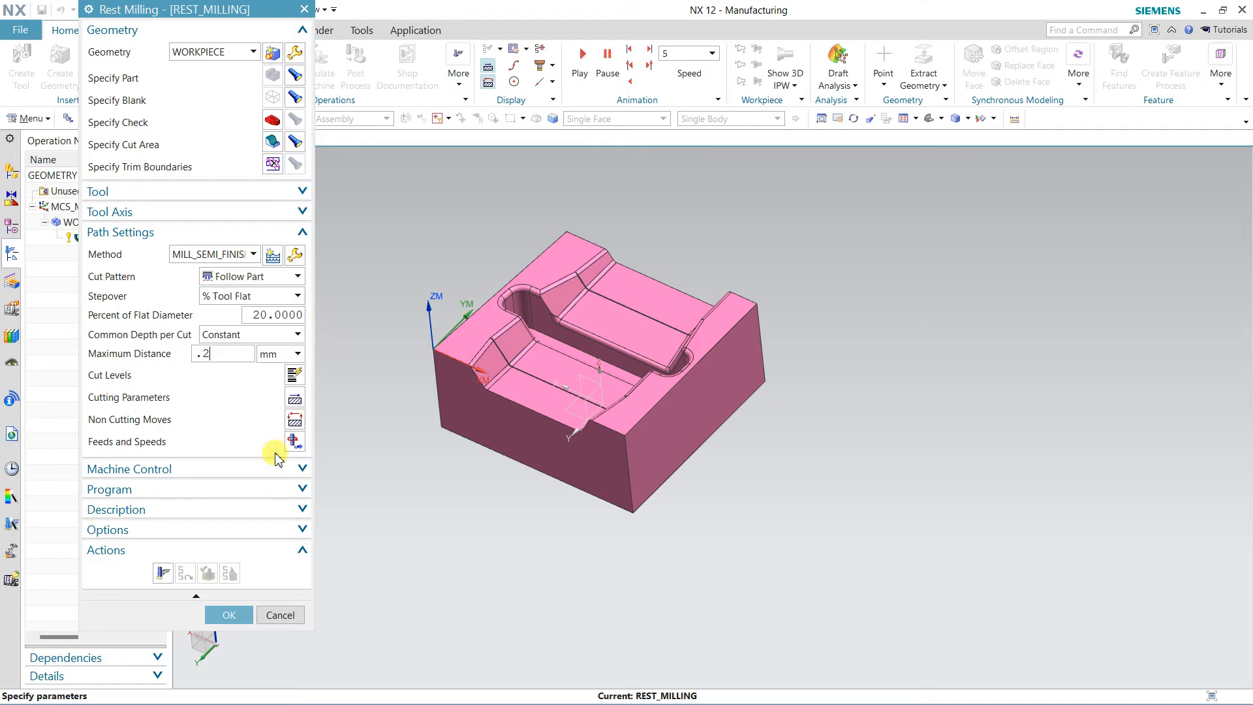
pyautogui.click(163, 574)
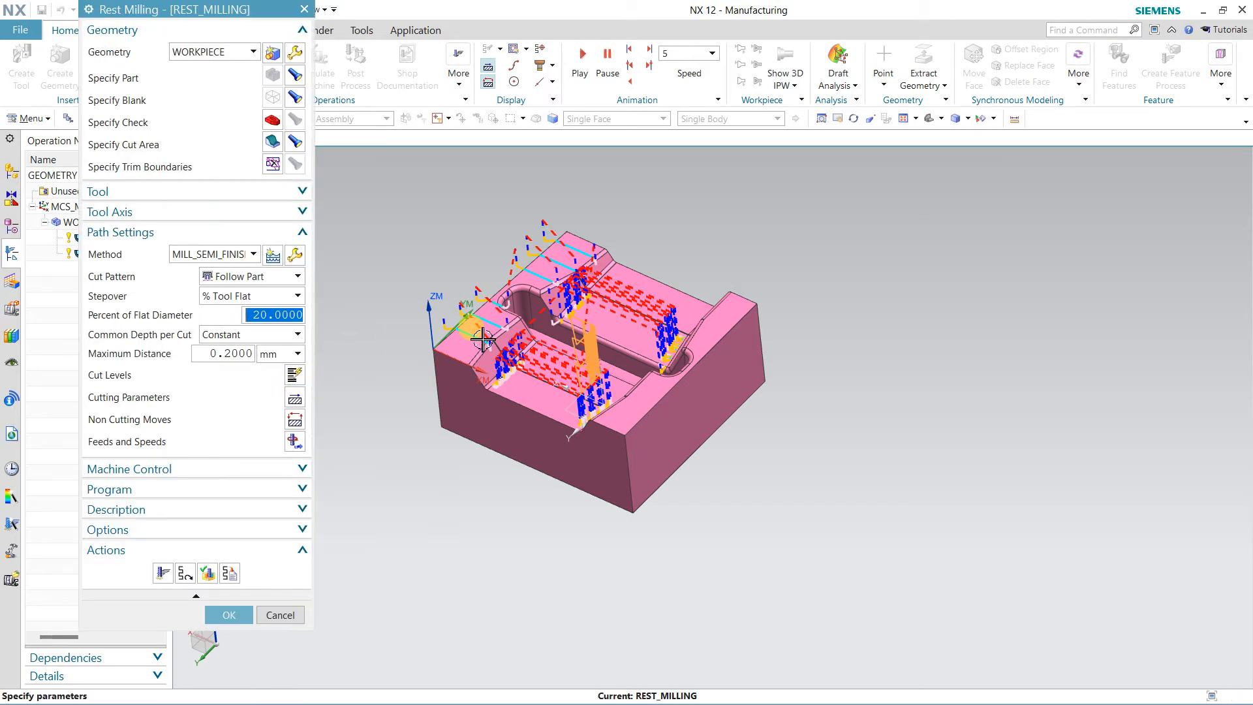
pyautogui.scroll(3, 513, 360)
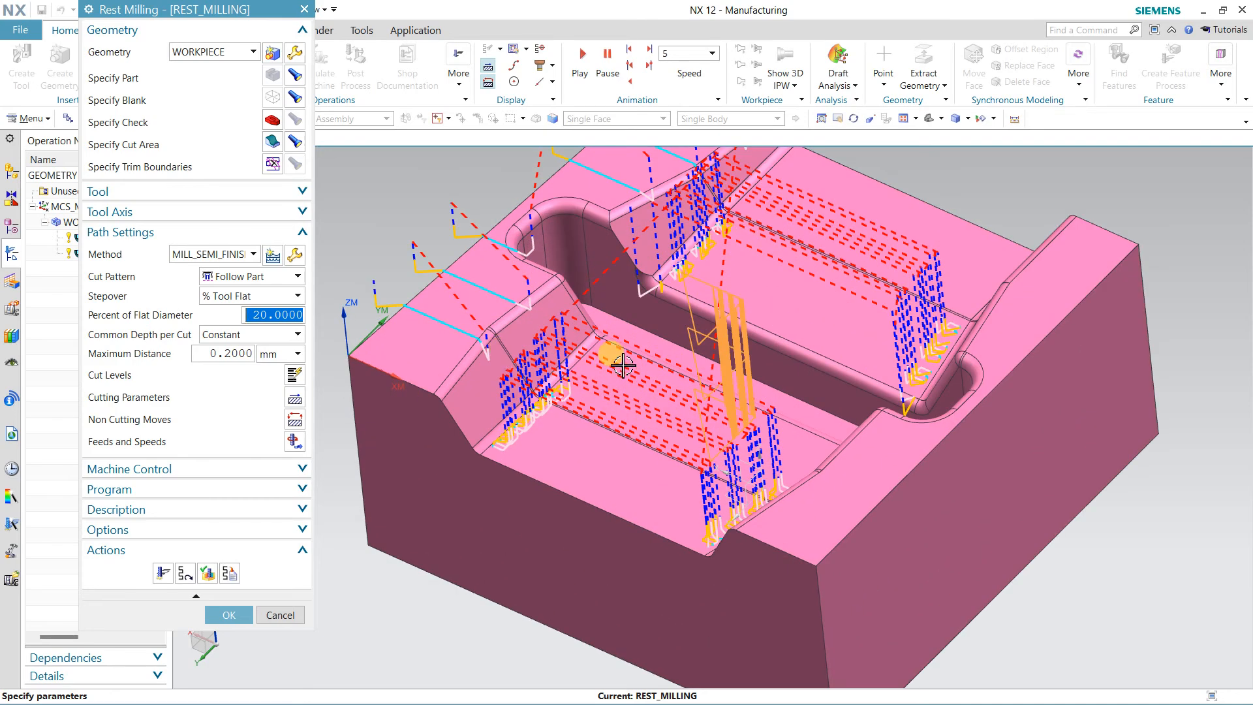
# Set the part side stock to 0.15 in the cutting parameters and regenerate the Rest Milling tool path.
pyautogui.click(295, 397)
pyautogui.click(223, 59)
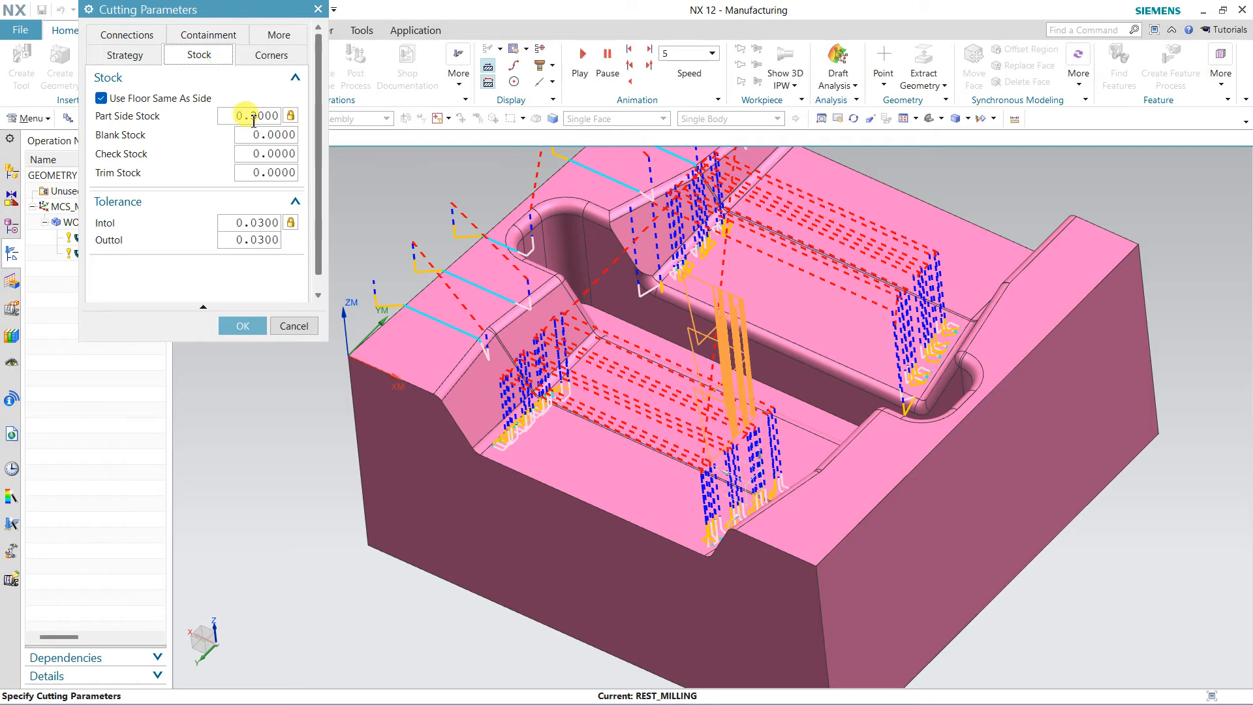
pyautogui.moveTo(253, 122); pyautogui.dragTo(269, 122)
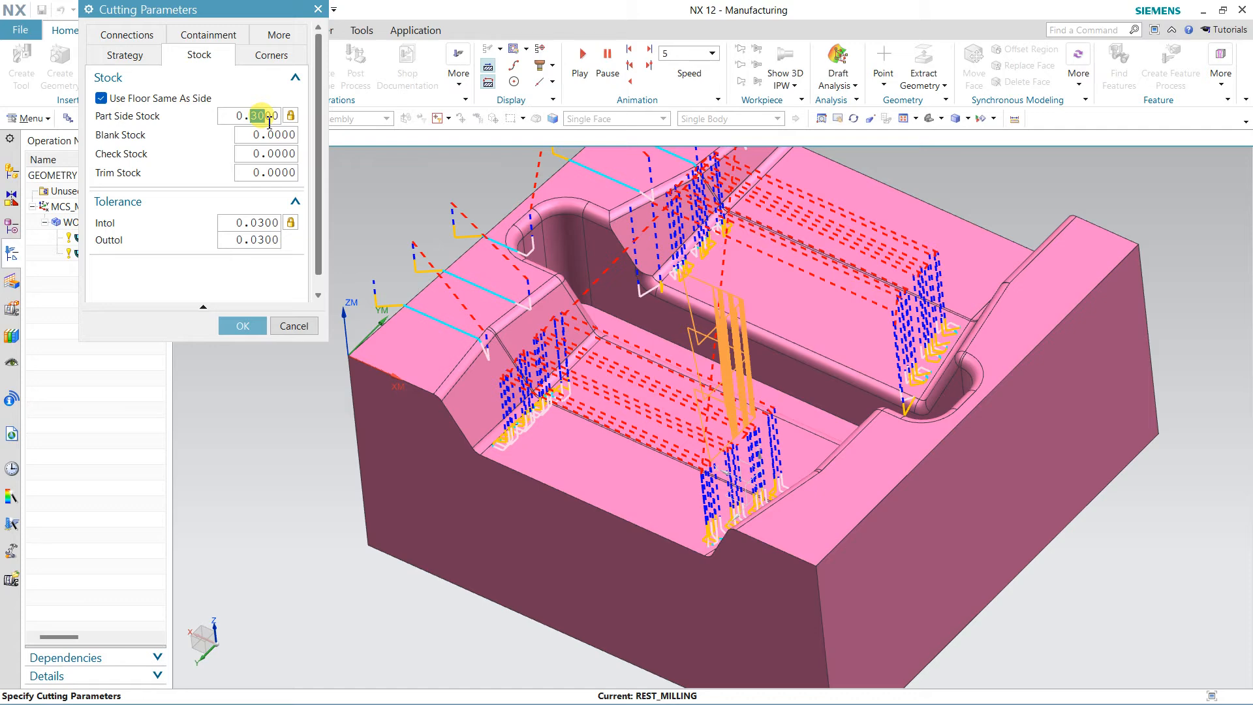
pyautogui.write('15')
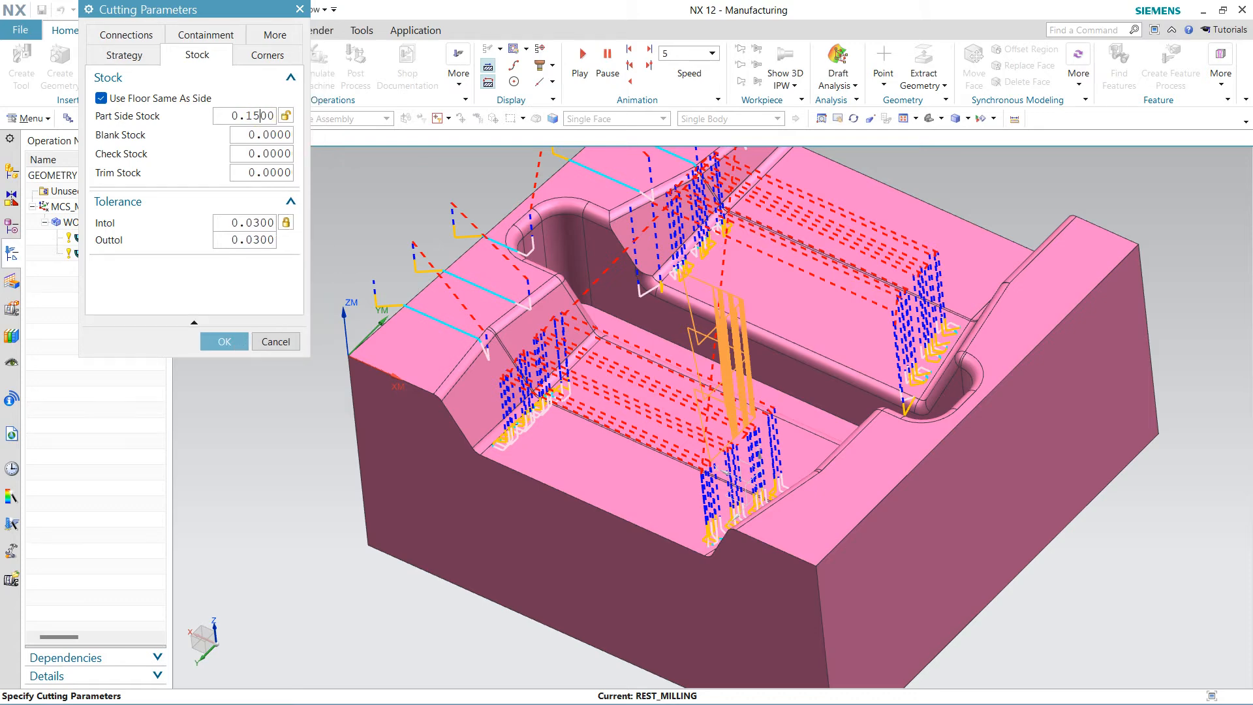
pyautogui.click(234, 342)
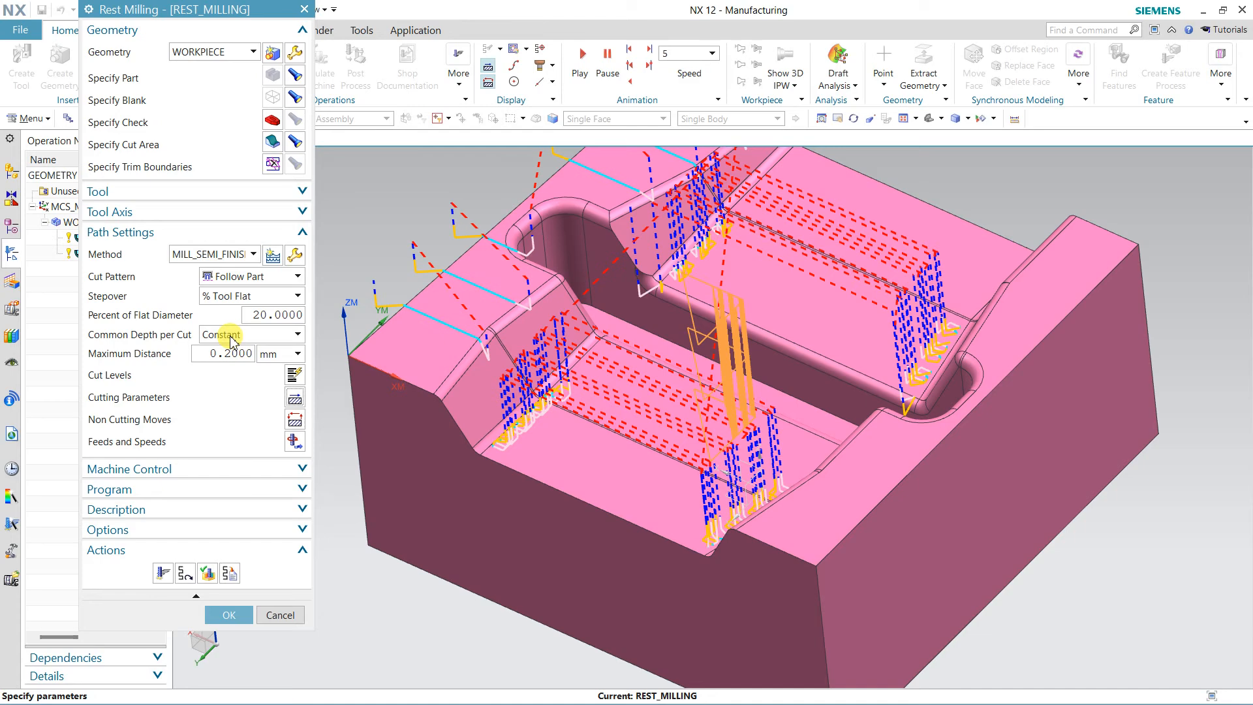
pyautogui.click(163, 571)
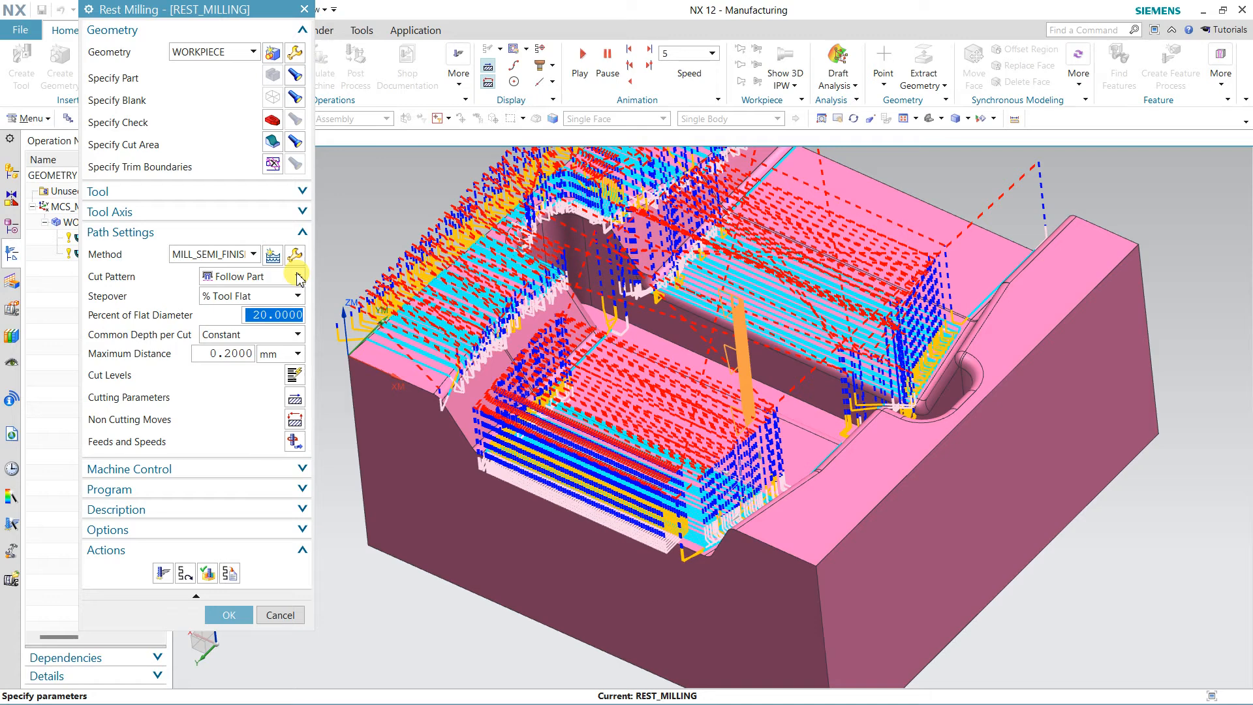
# Verify the Rest Milling tool path by playing the 3D Dynamic material removal simulation and inspecting the machined block.
pyautogui.click(209, 575)
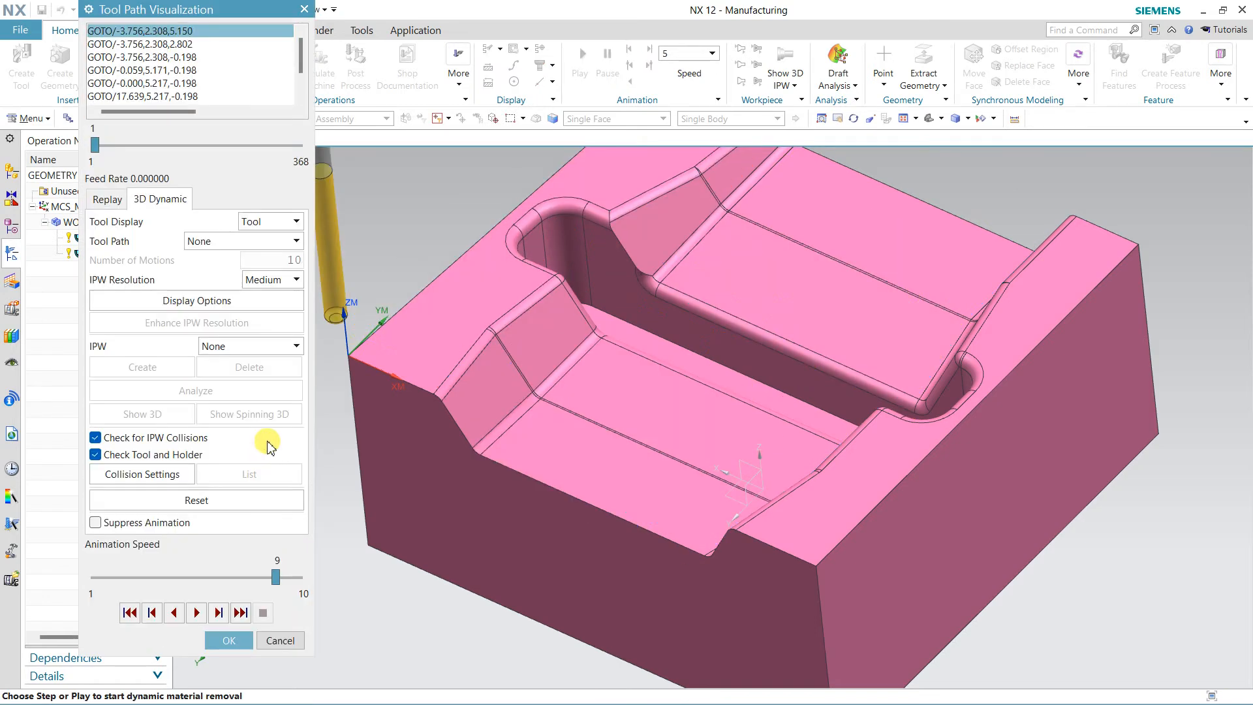
pyautogui.click(198, 612)
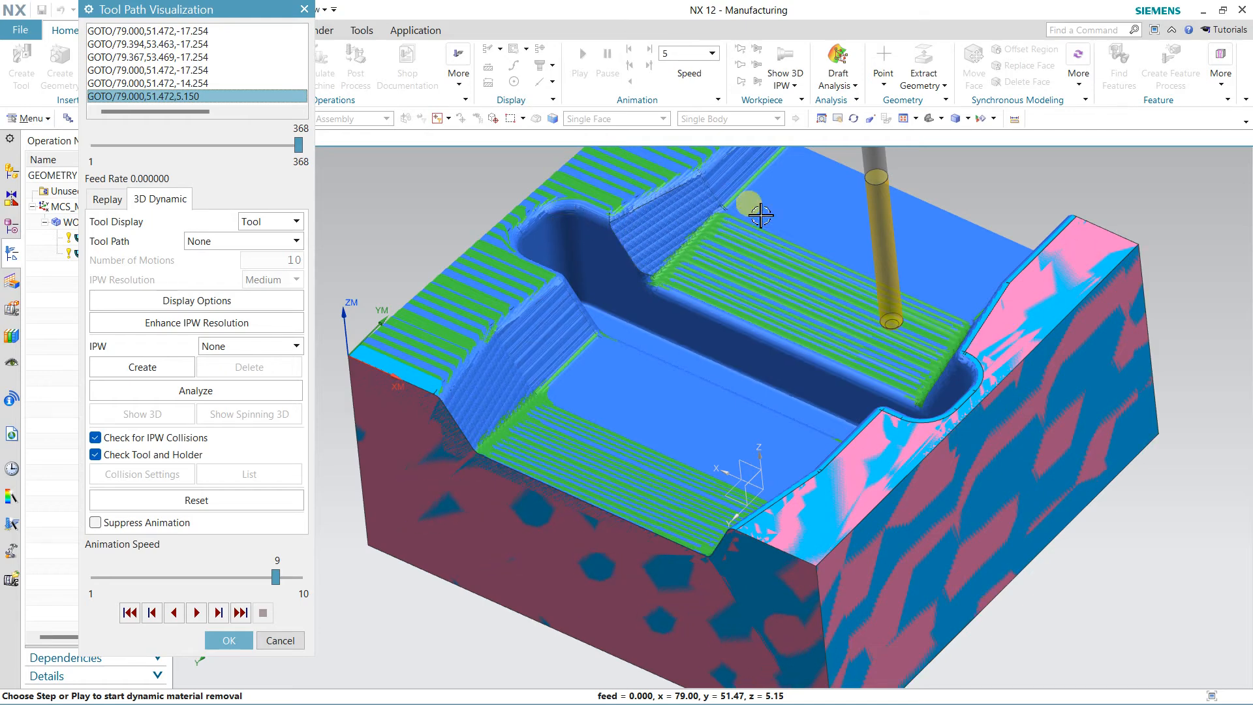
pyautogui.moveTo(769, 283); pyautogui.dragTo(666, 298, button='middle')
pyautogui.click(228, 639)
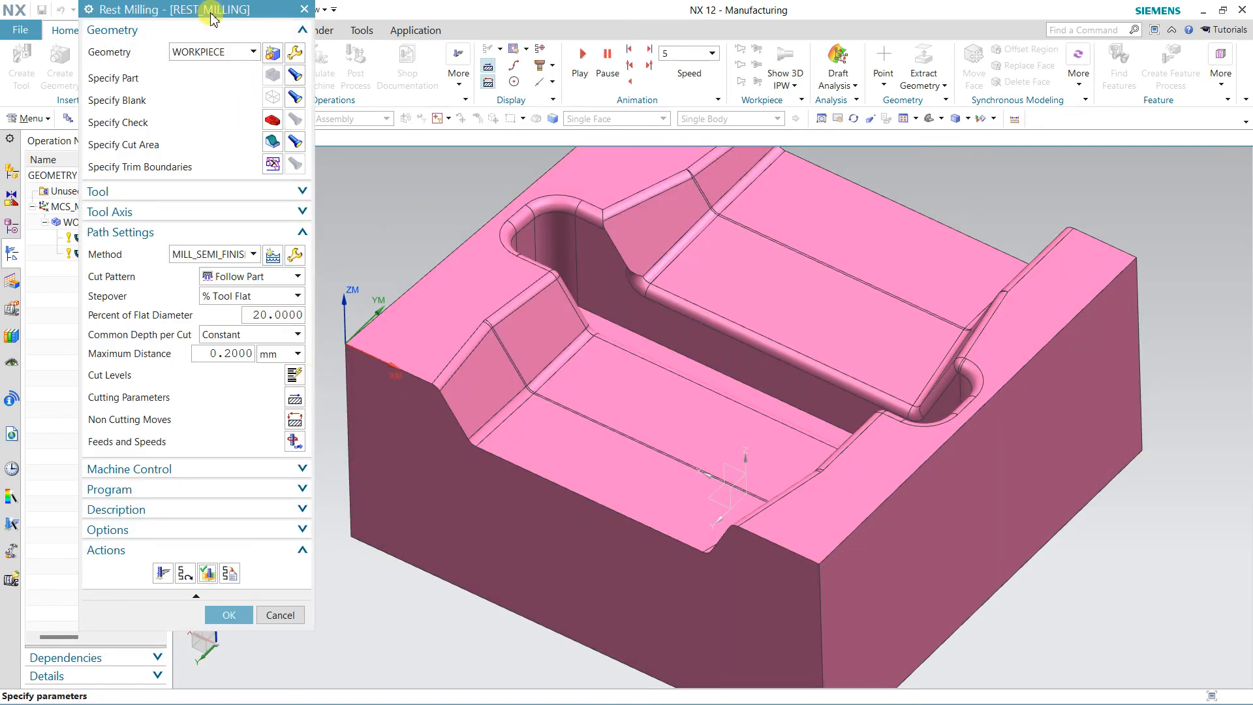
# Review the containment settings in the cutting parameters without changing them and accept the Rest Milling operation.
pyautogui.moveTo(216, 15); pyautogui.dragTo(292, 21)
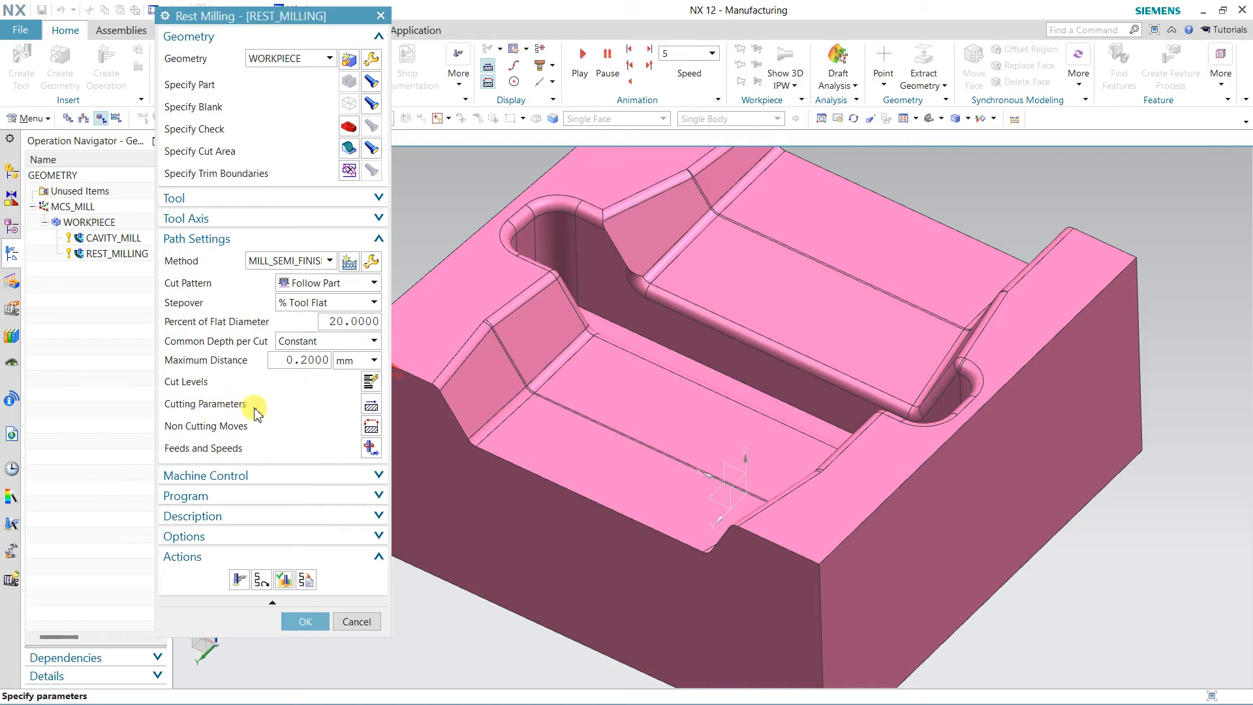
pyautogui.click(370, 408)
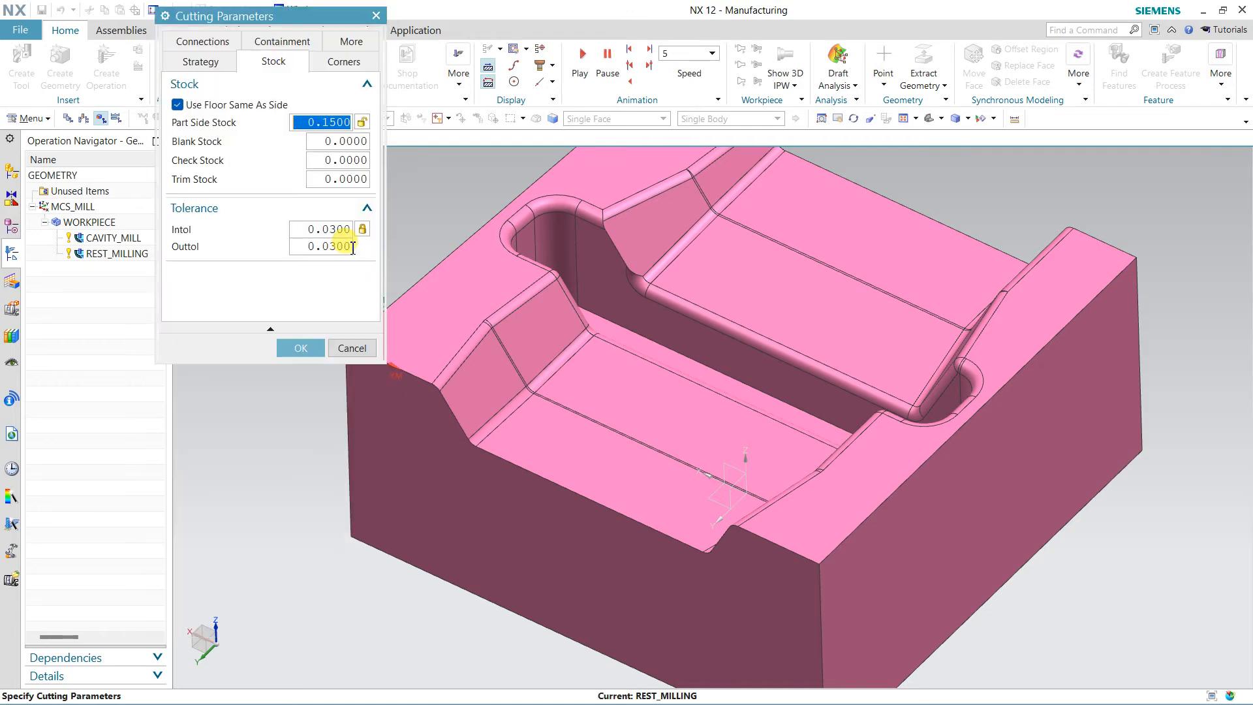
pyautogui.click(265, 49)
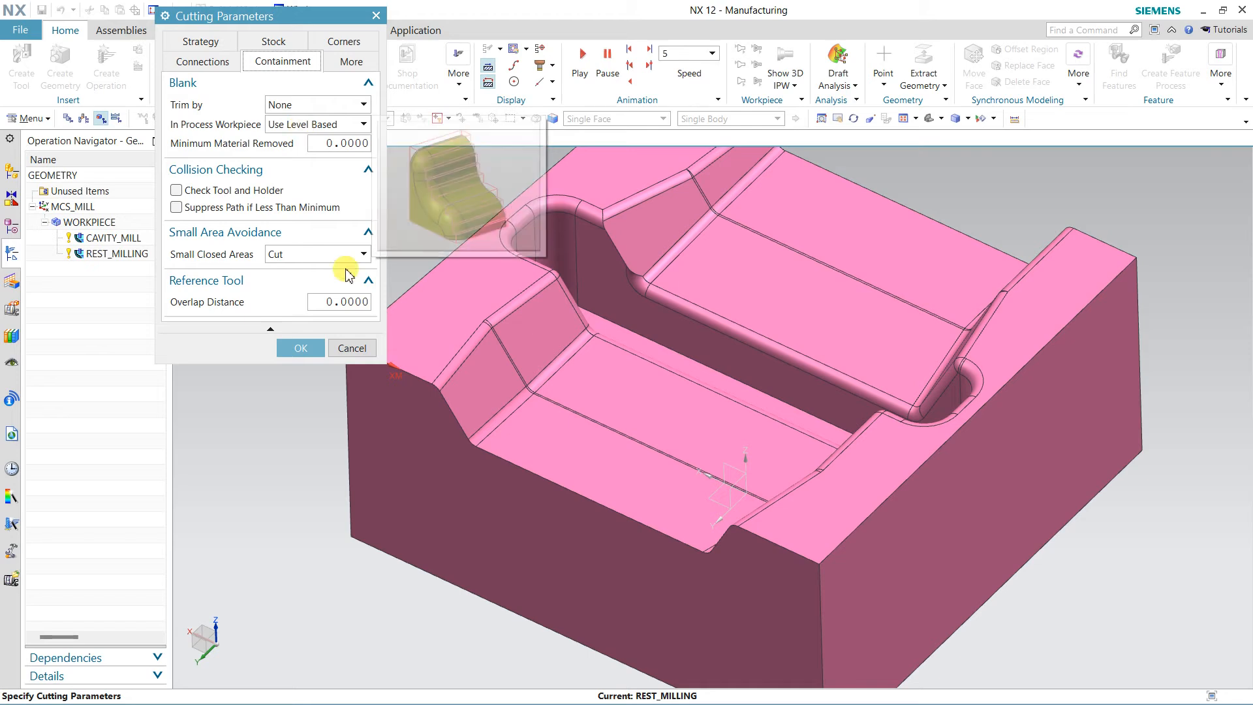
pyautogui.moveTo(290, 144)
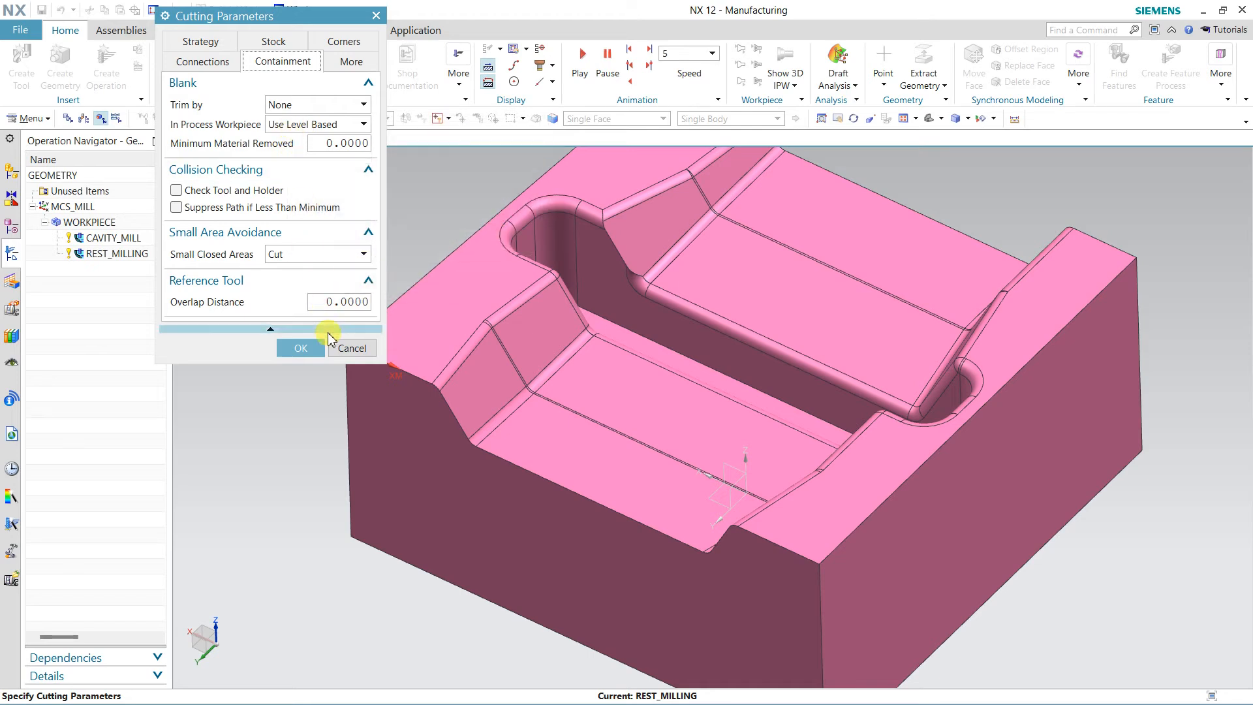
pyautogui.click(342, 351)
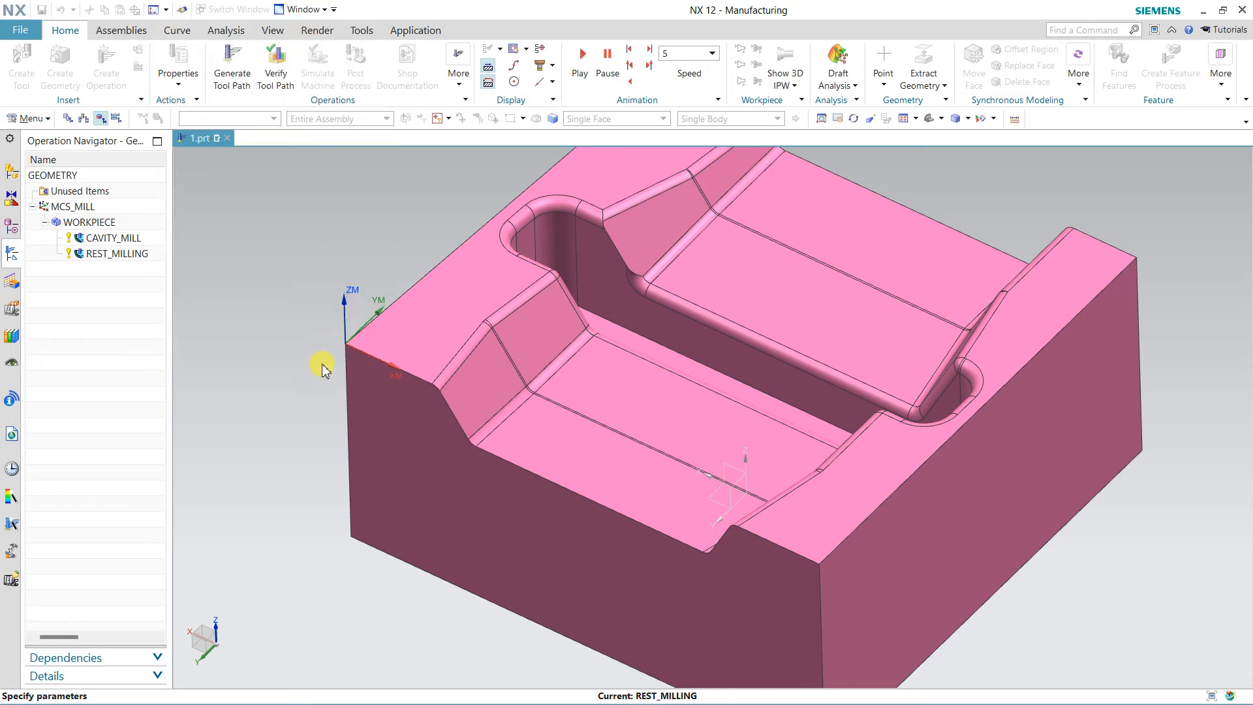
pyautogui.click(307, 620)
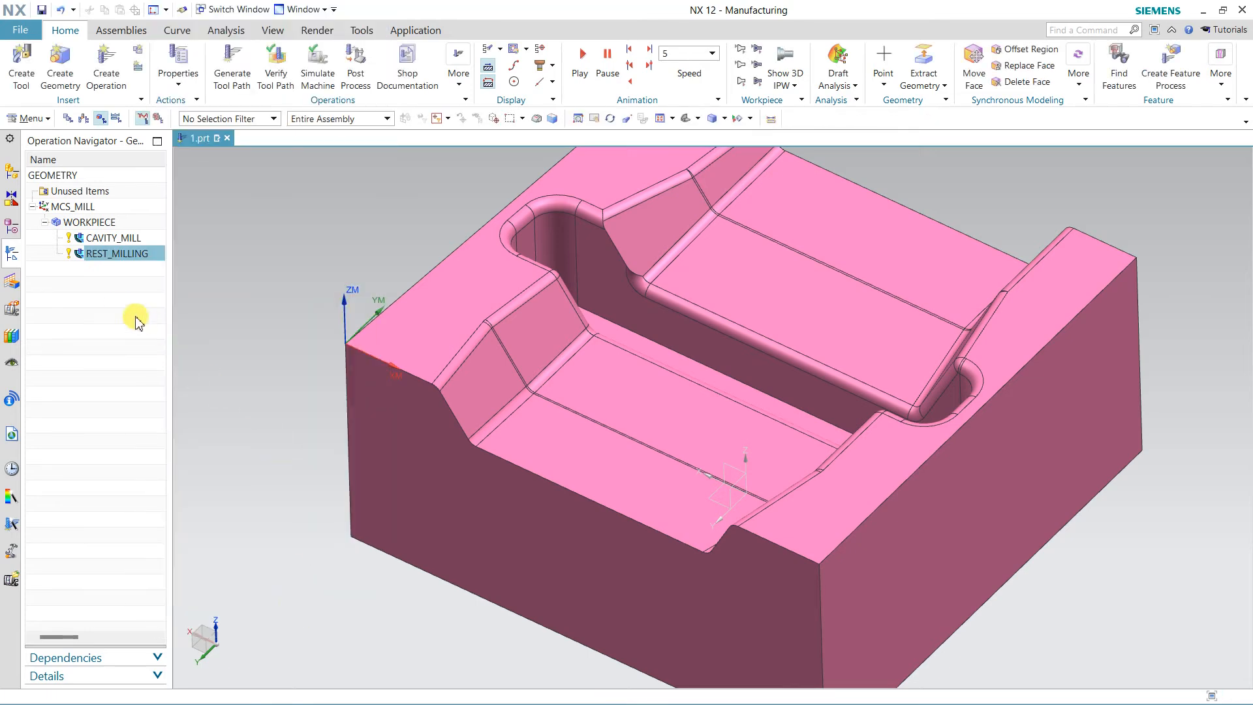
# Delete the generated tool path of the REST_MILLING operation, keeping the operation itself.
pyautogui.rightClick(113, 263)
pyautogui.moveTo(203, 475)
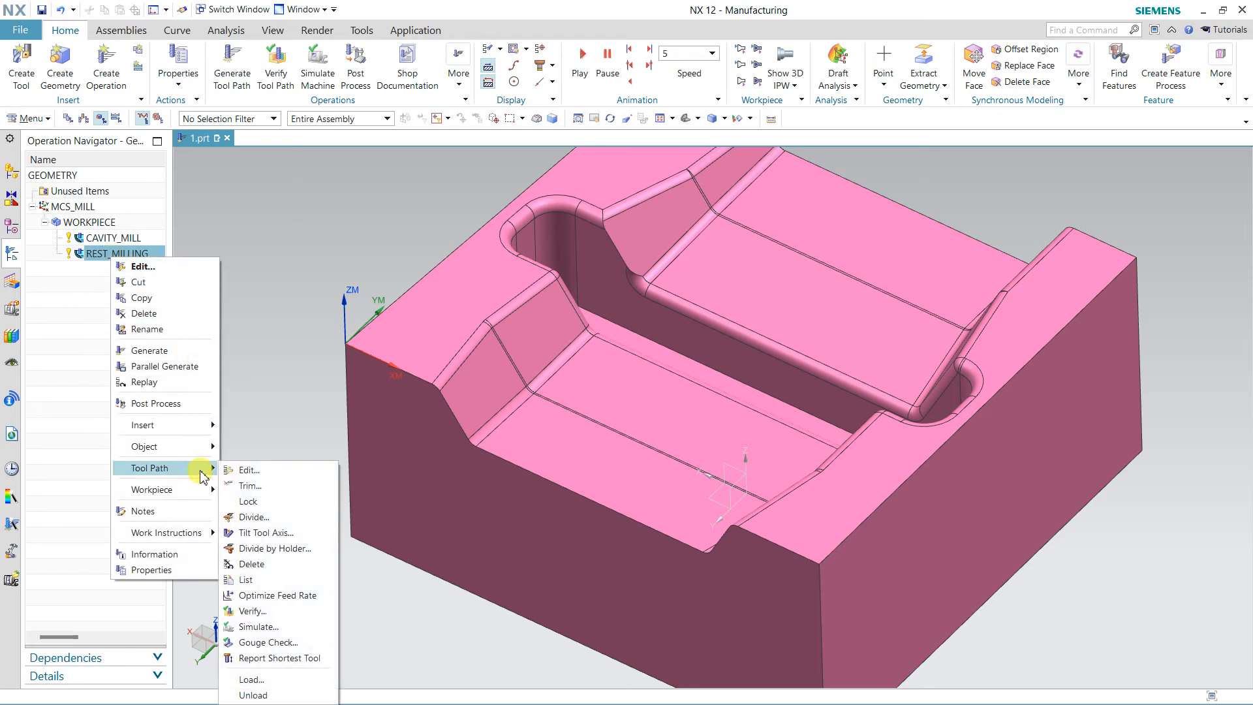
pyautogui.click(258, 564)
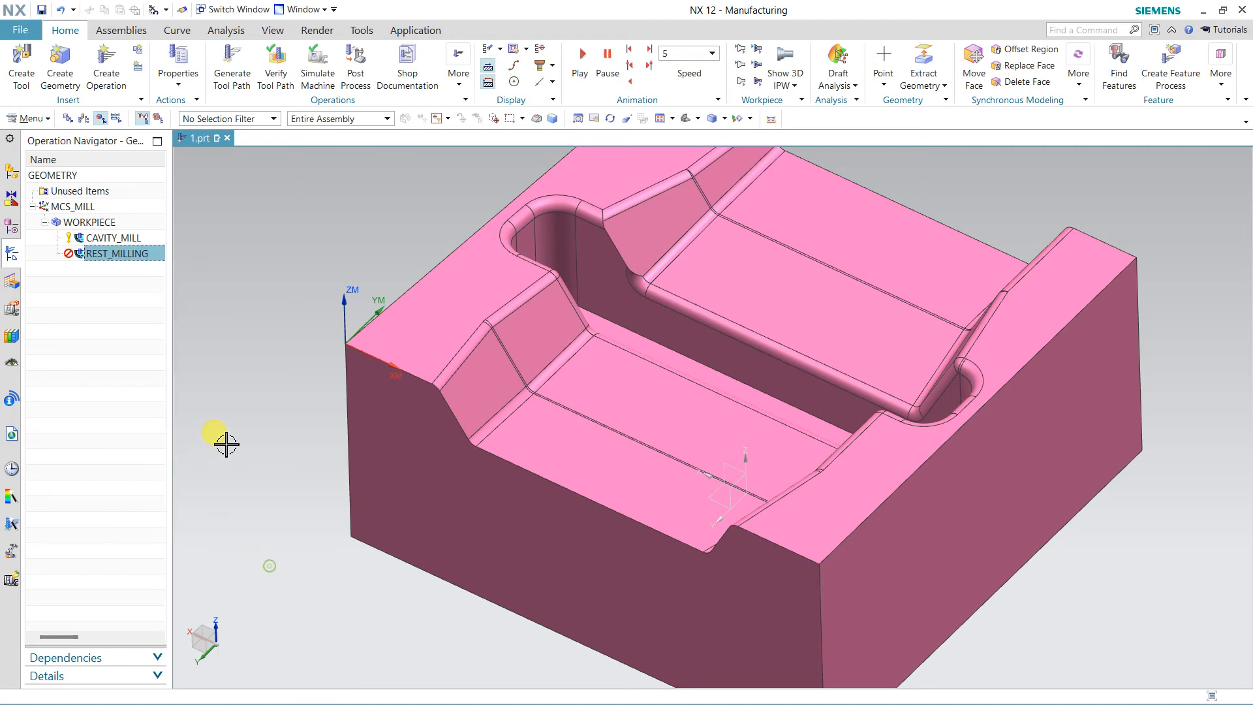
pyautogui.click(122, 292)
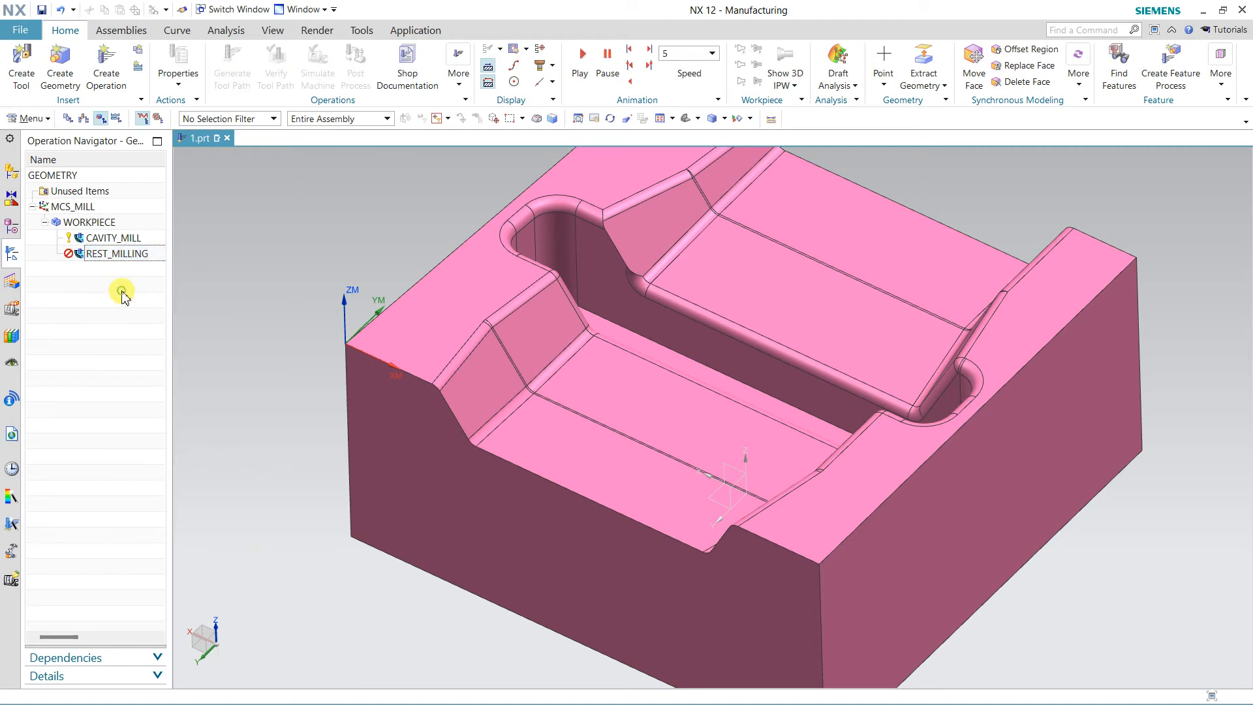
# Copy the CAVITY_MILL operation and paste the copy inside WORKPIECE.
pyautogui.click(126, 241)
pyautogui.rightClick(126, 240)
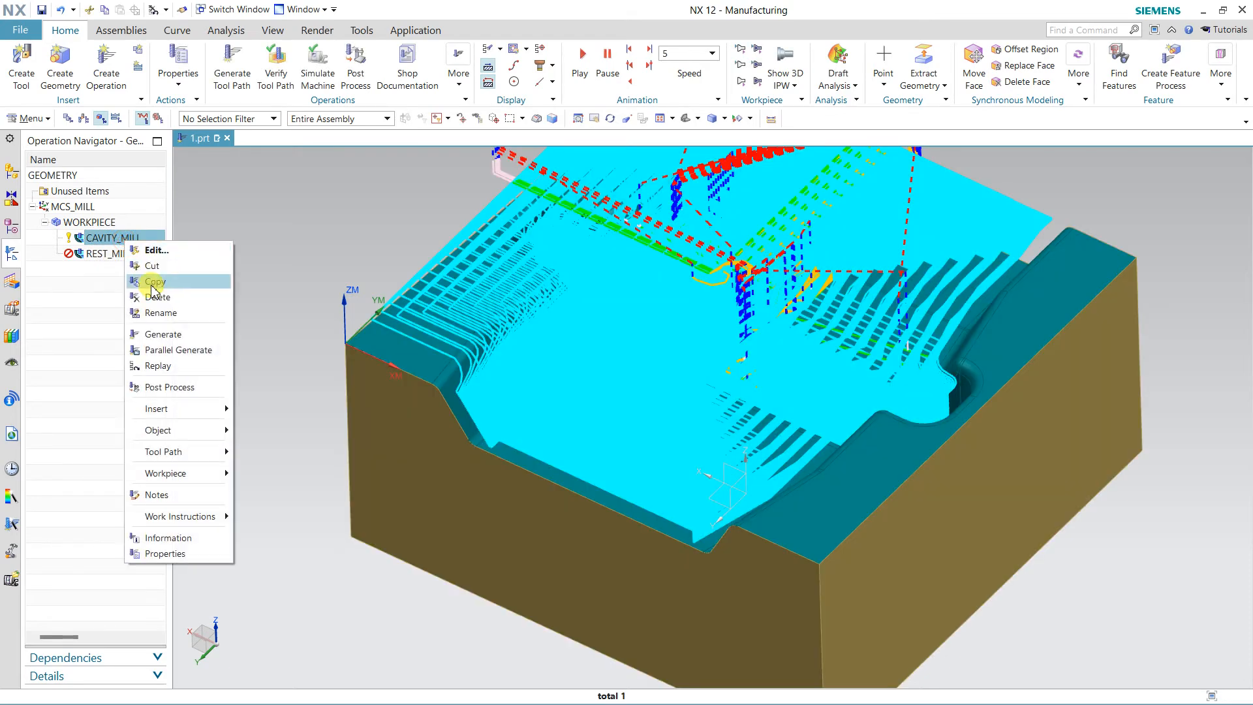
pyautogui.click(158, 282)
pyautogui.click(95, 222)
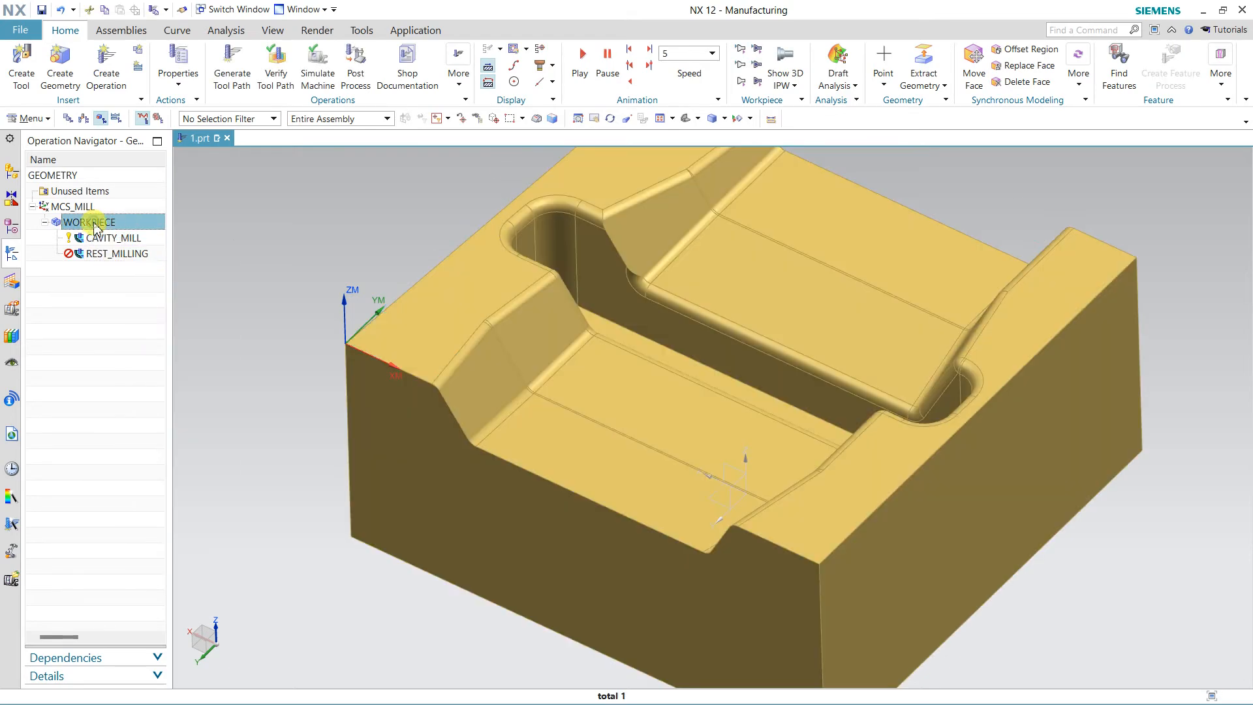
pyautogui.rightClick(94, 221)
pyautogui.click(137, 295)
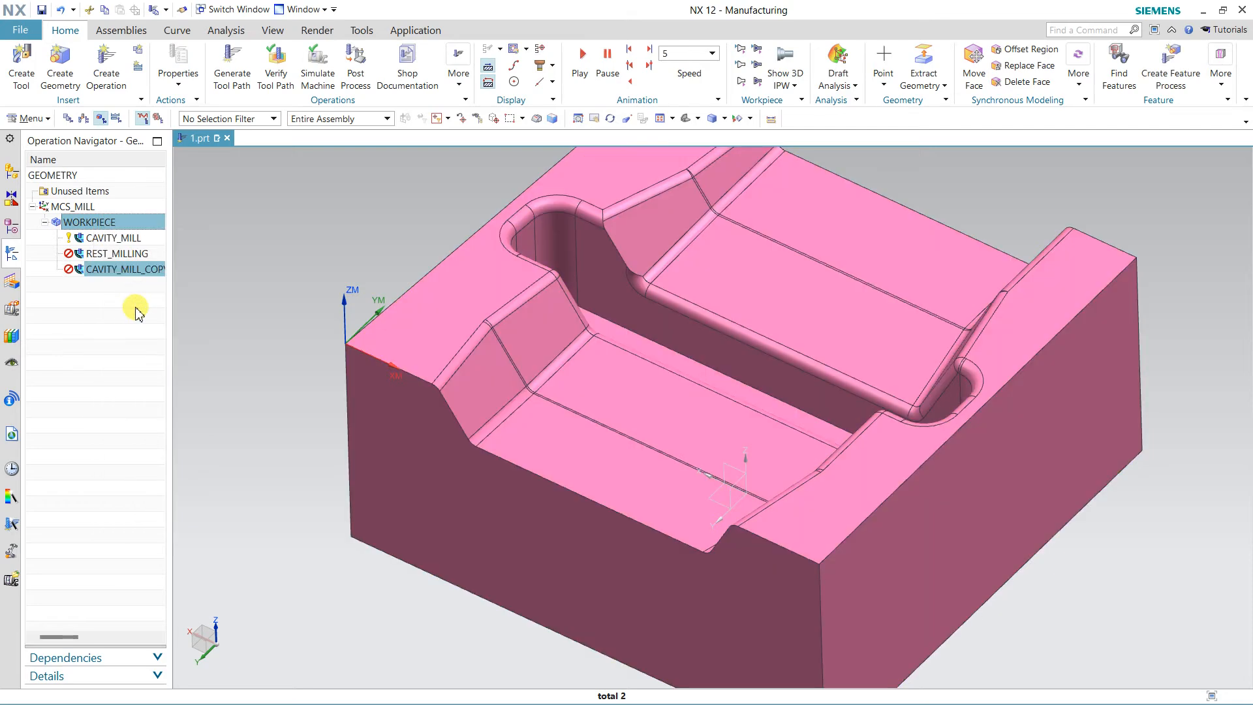
# Edit the copied cavity mill operation to use method MILL_SEMI_FINISH, 20 percent of flat diameter and a maximum distance of 0.2 mm.
pyautogui.click(130, 271)
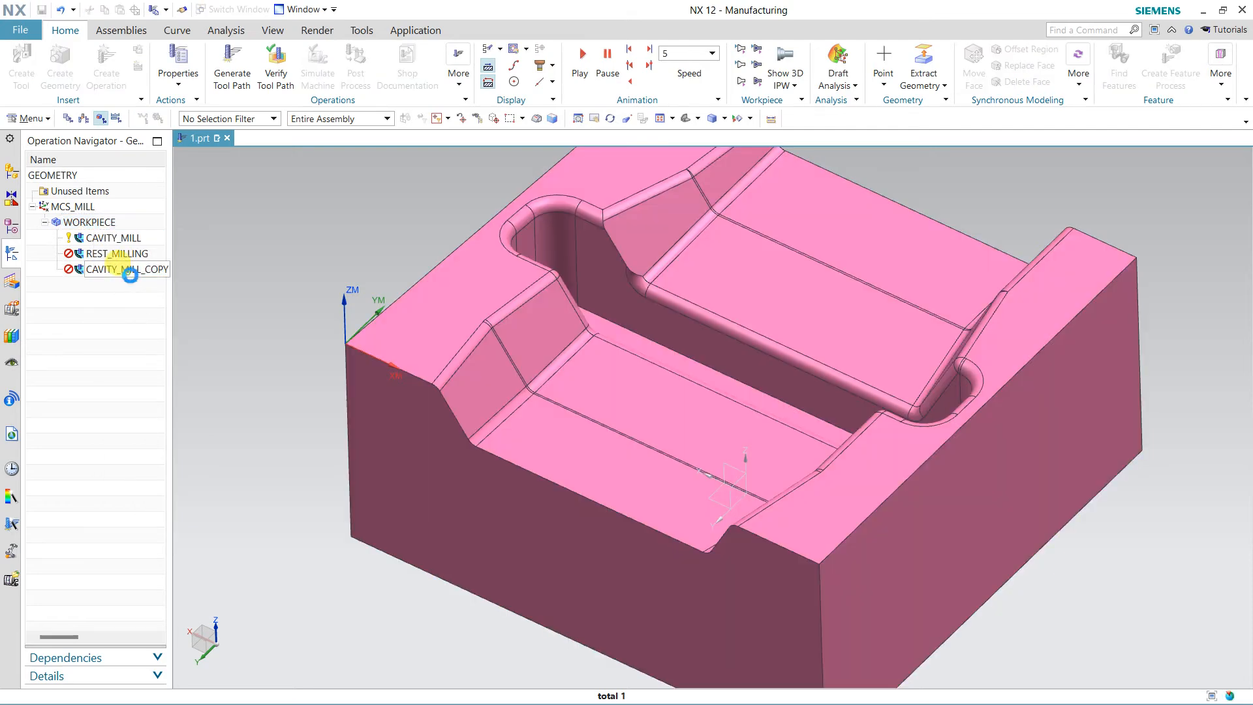
pyautogui.doubleClick(130, 272)
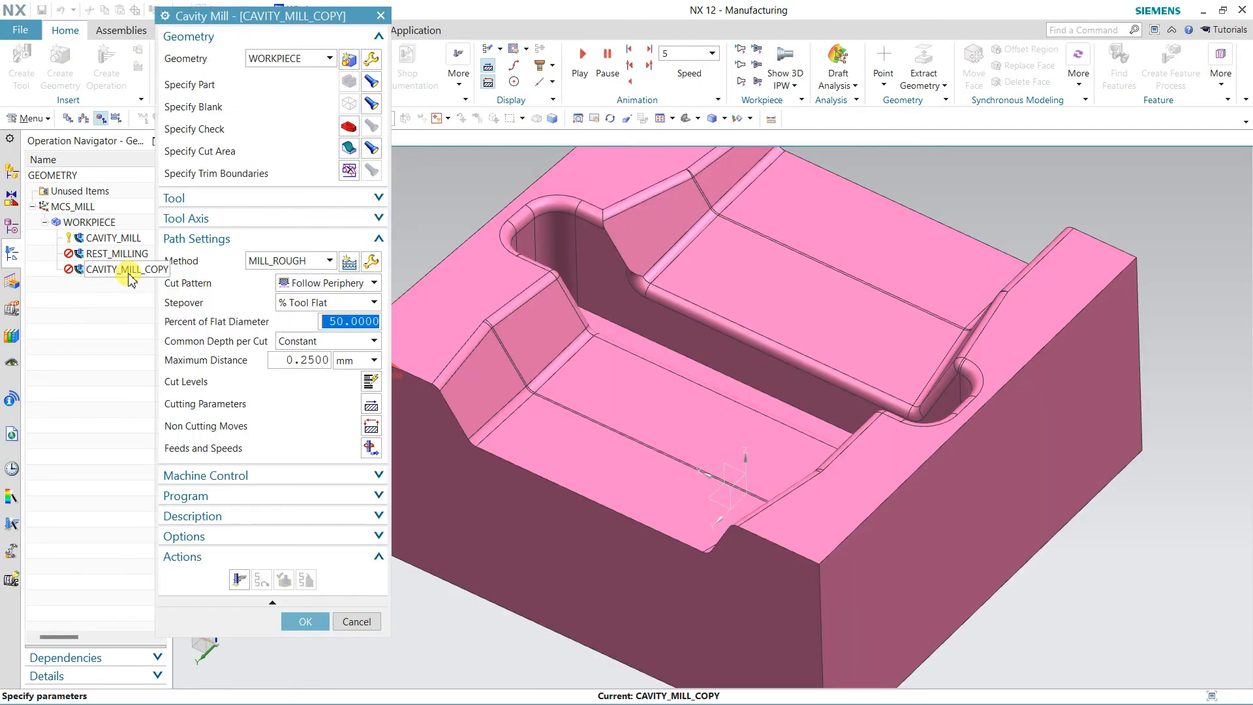
pyautogui.click(316, 261)
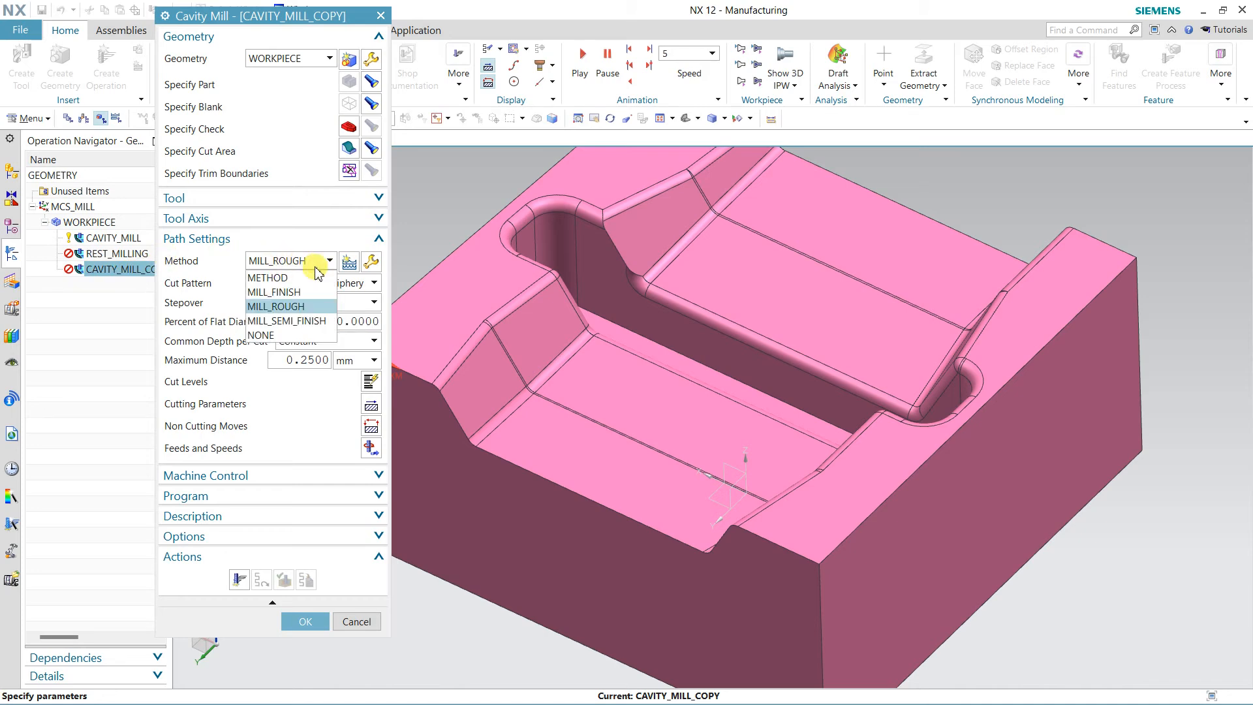
pyautogui.click(306, 321)
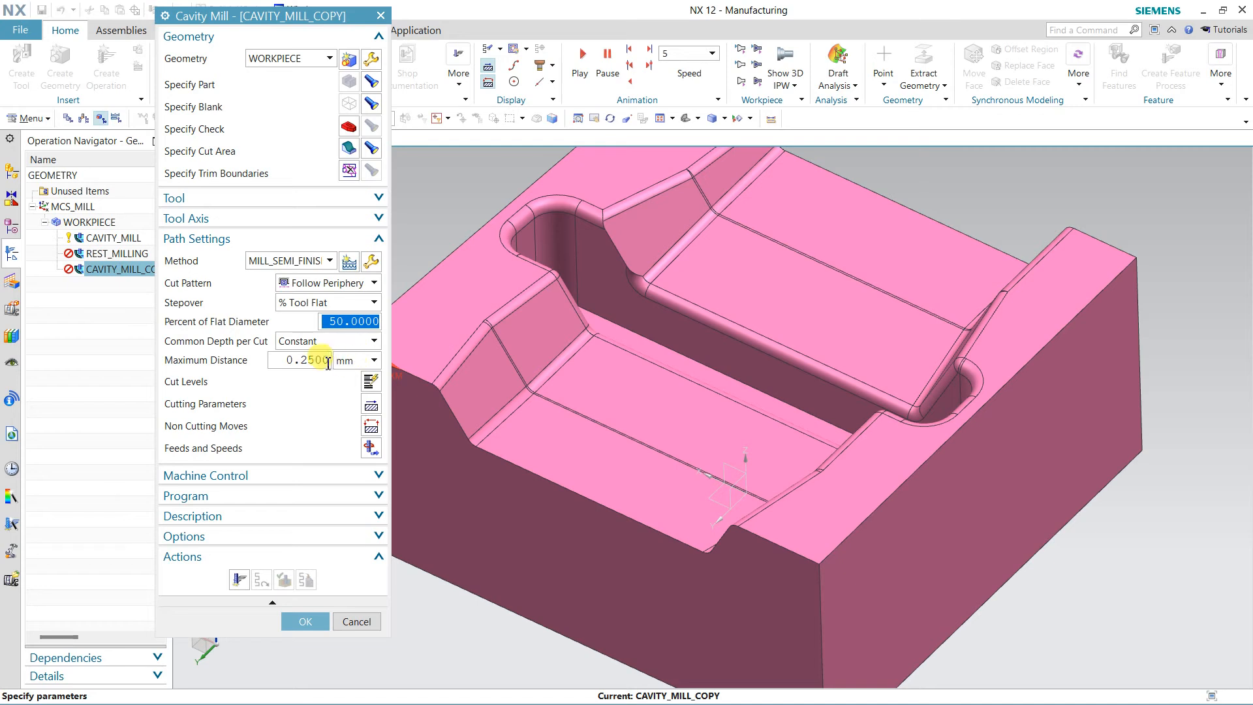
pyautogui.write('20')
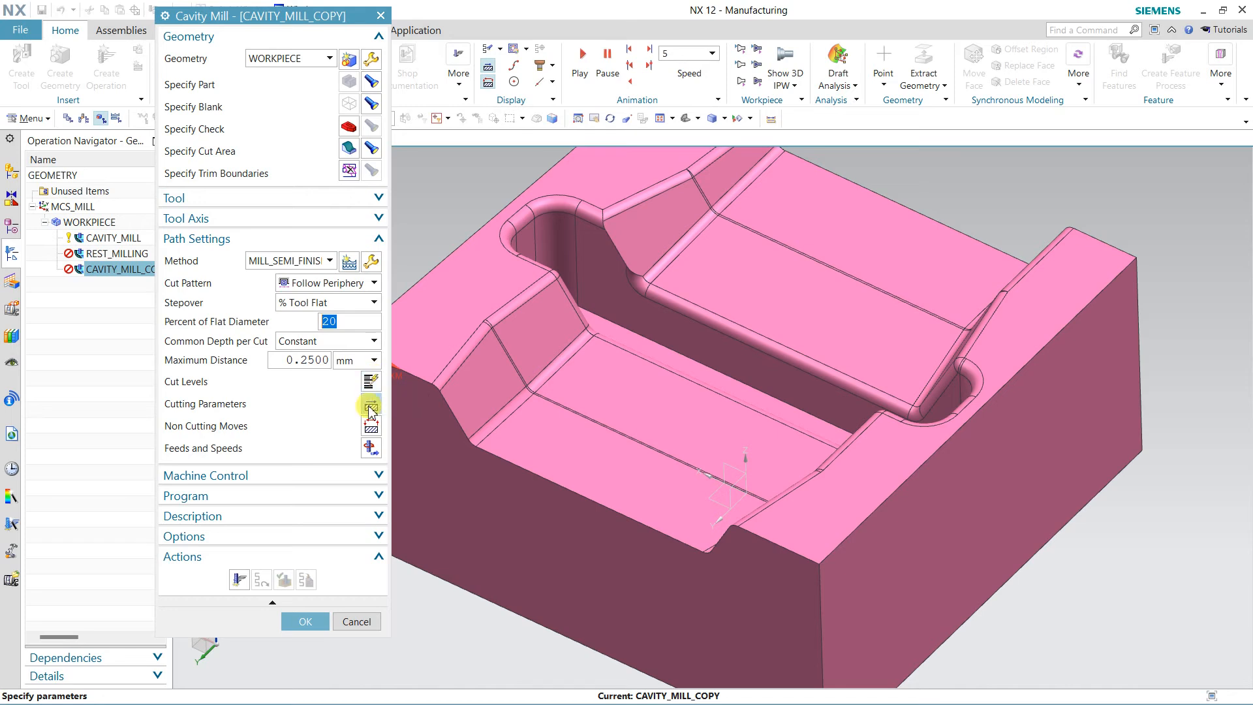
pyautogui.click(311, 360)
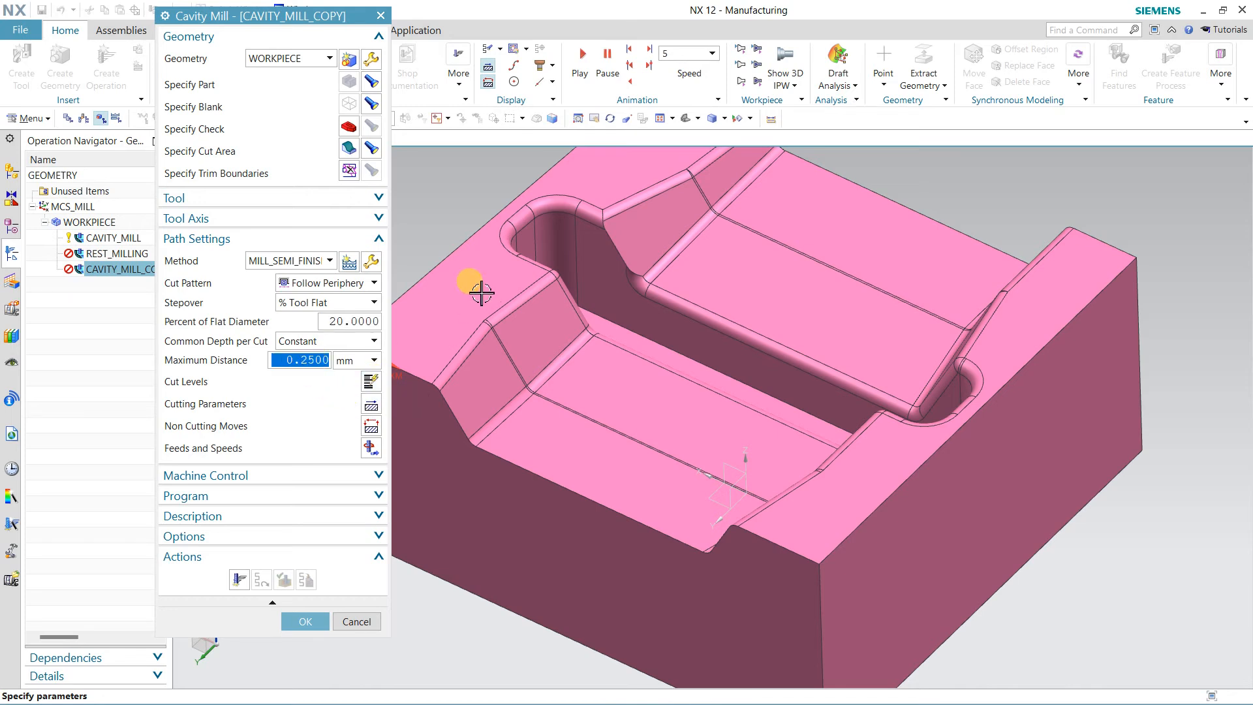
pyautogui.write('.')
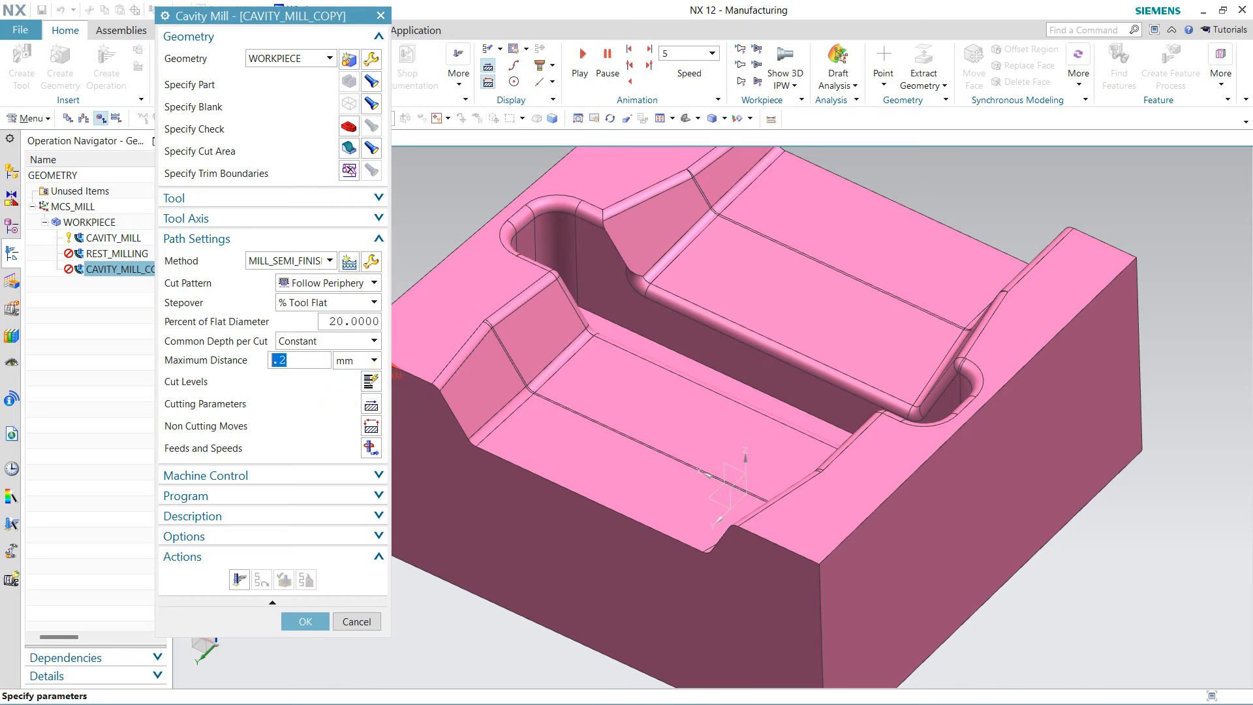
pyautogui.write('2')
# Set the in-process workpiece to Use Level Based in the copied cavity mill's cutting parameters and accept them.
pyautogui.middleClick(370, 405)
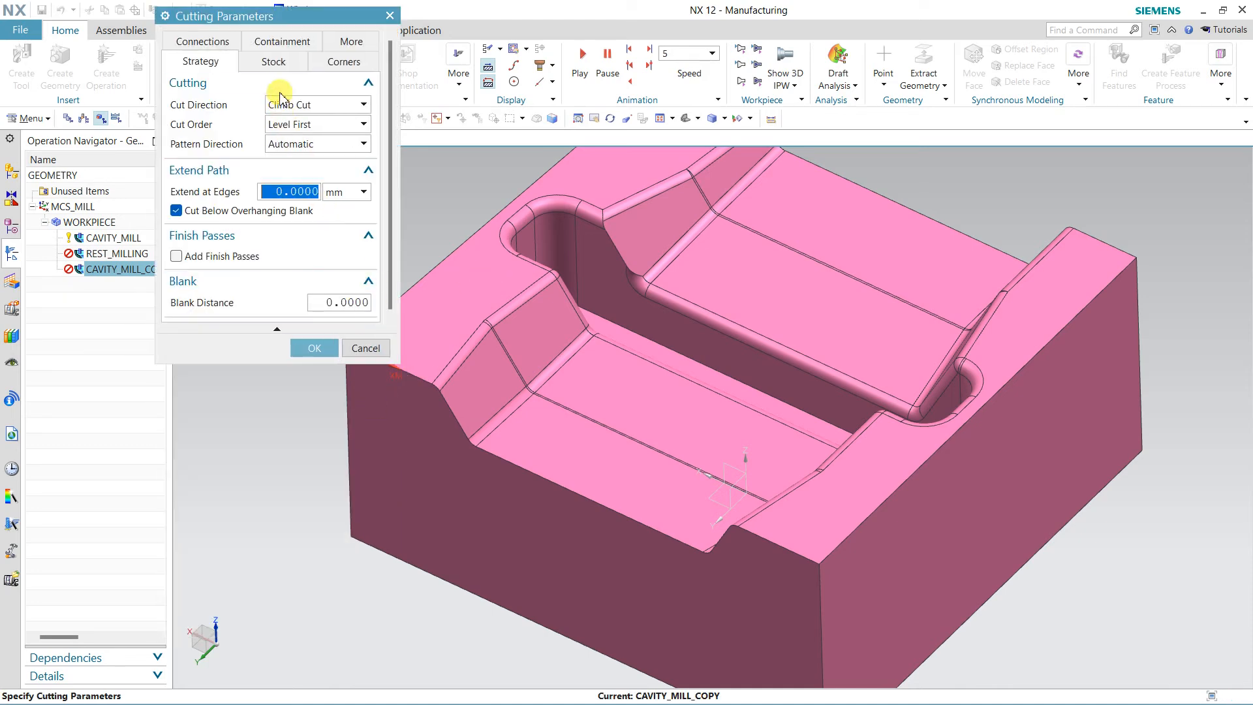
pyautogui.click(282, 41)
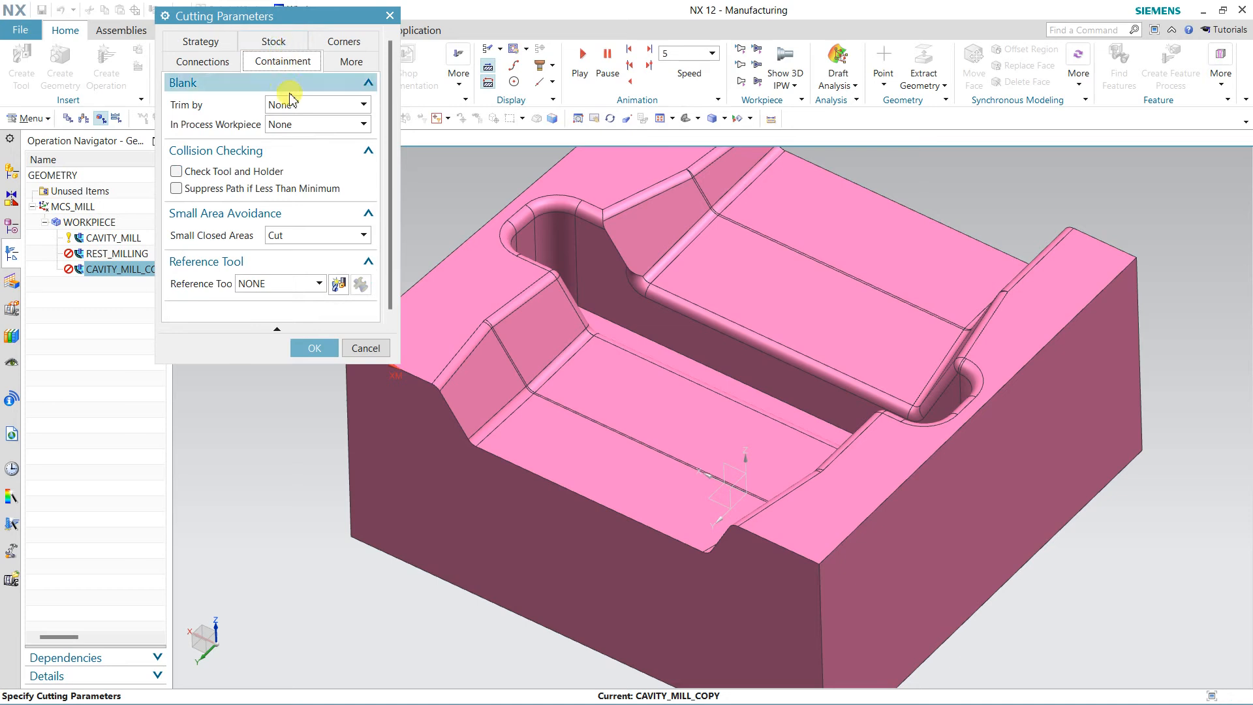
pyautogui.click(298, 124)
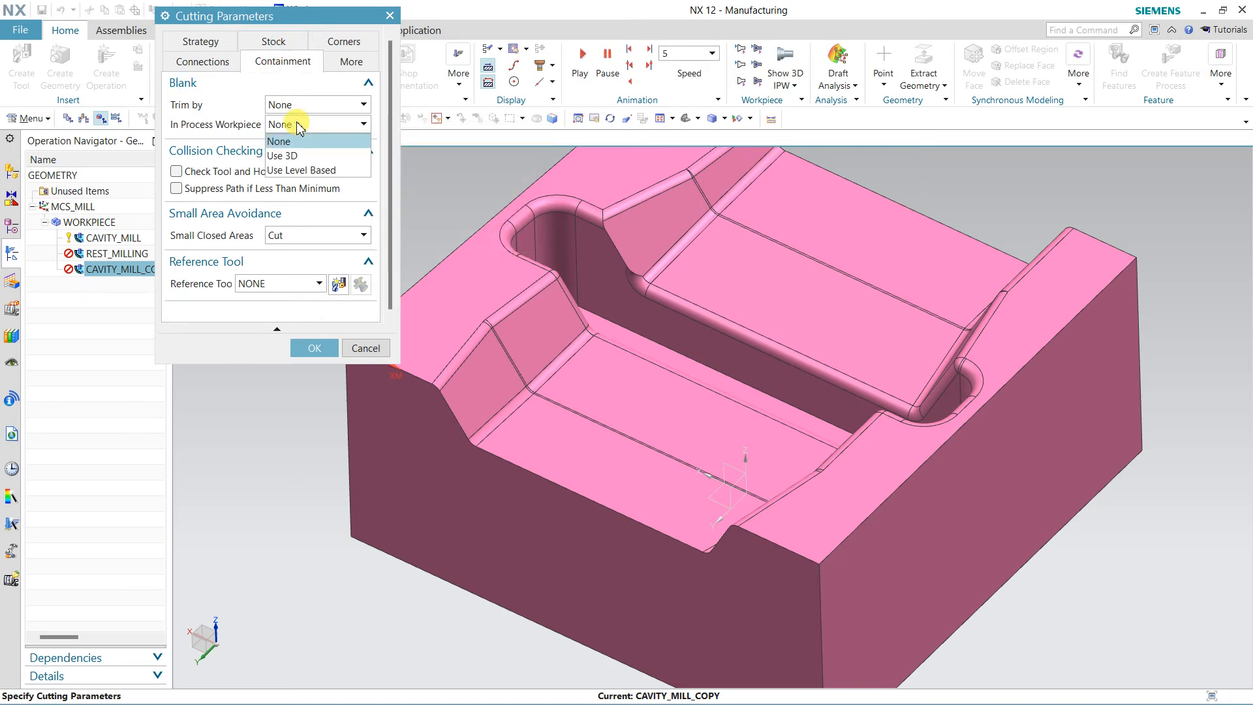
pyautogui.click(306, 171)
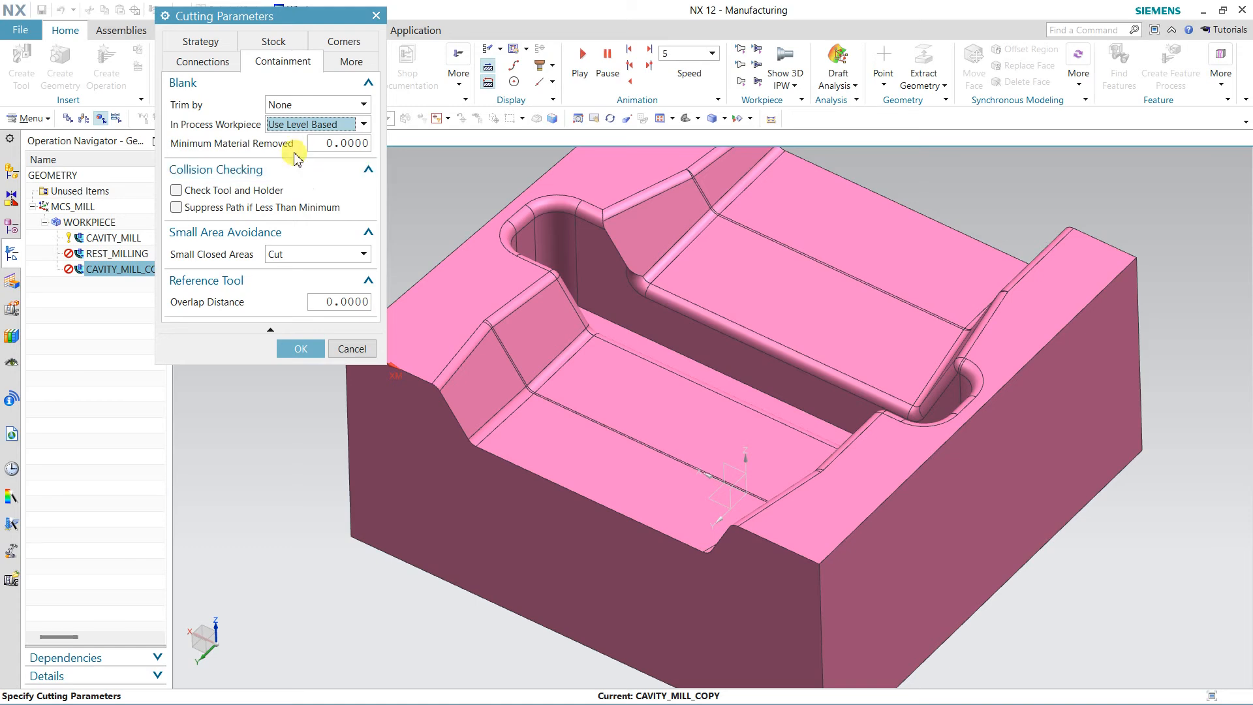
pyautogui.moveTo(295, 129)
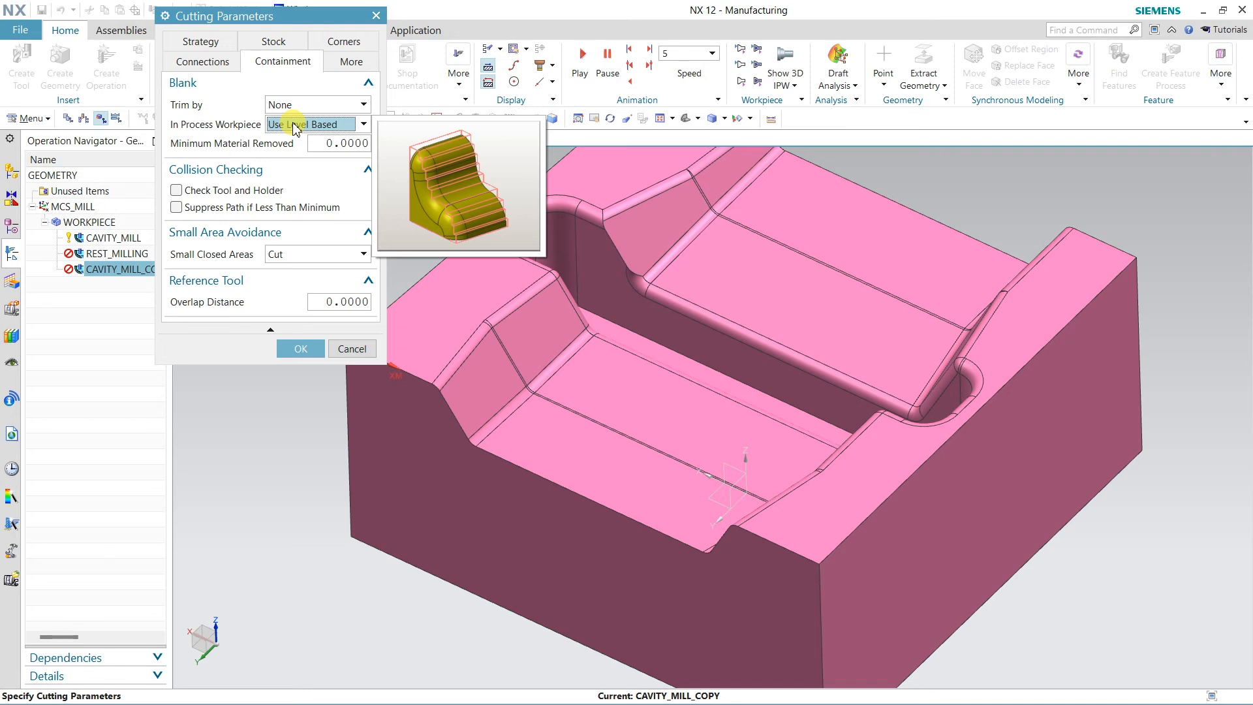
pyautogui.click(296, 42)
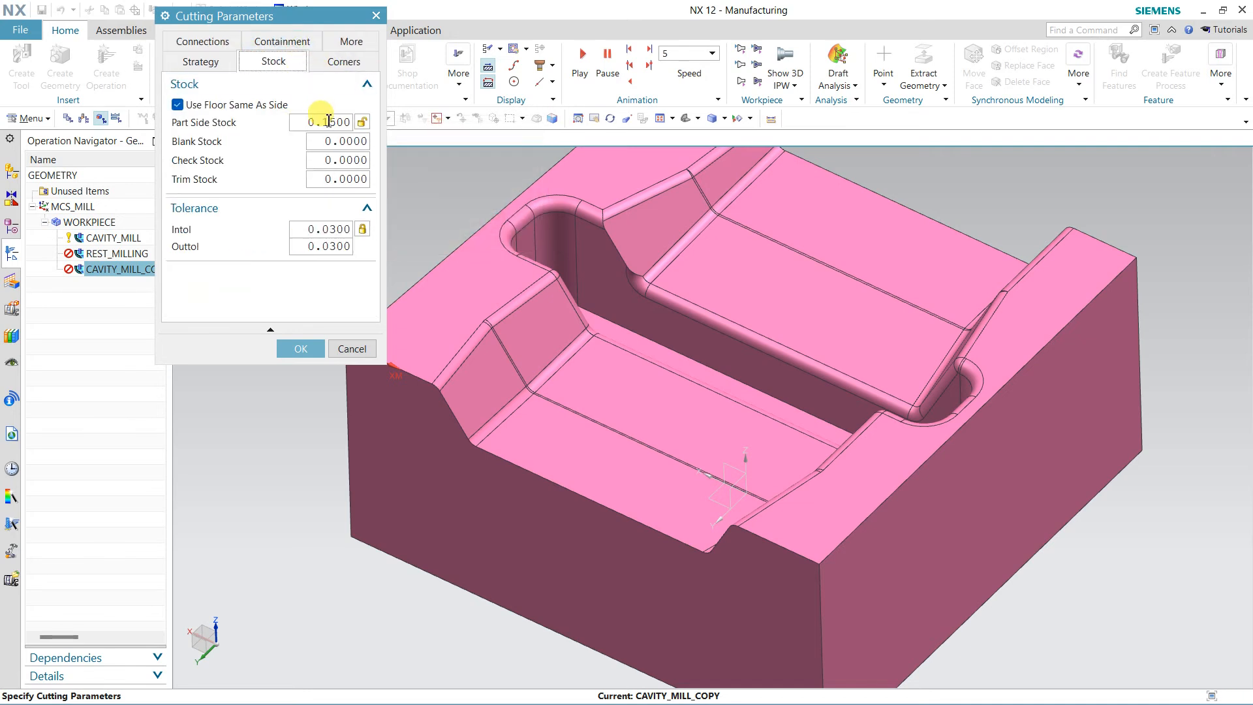
pyautogui.click(300, 349)
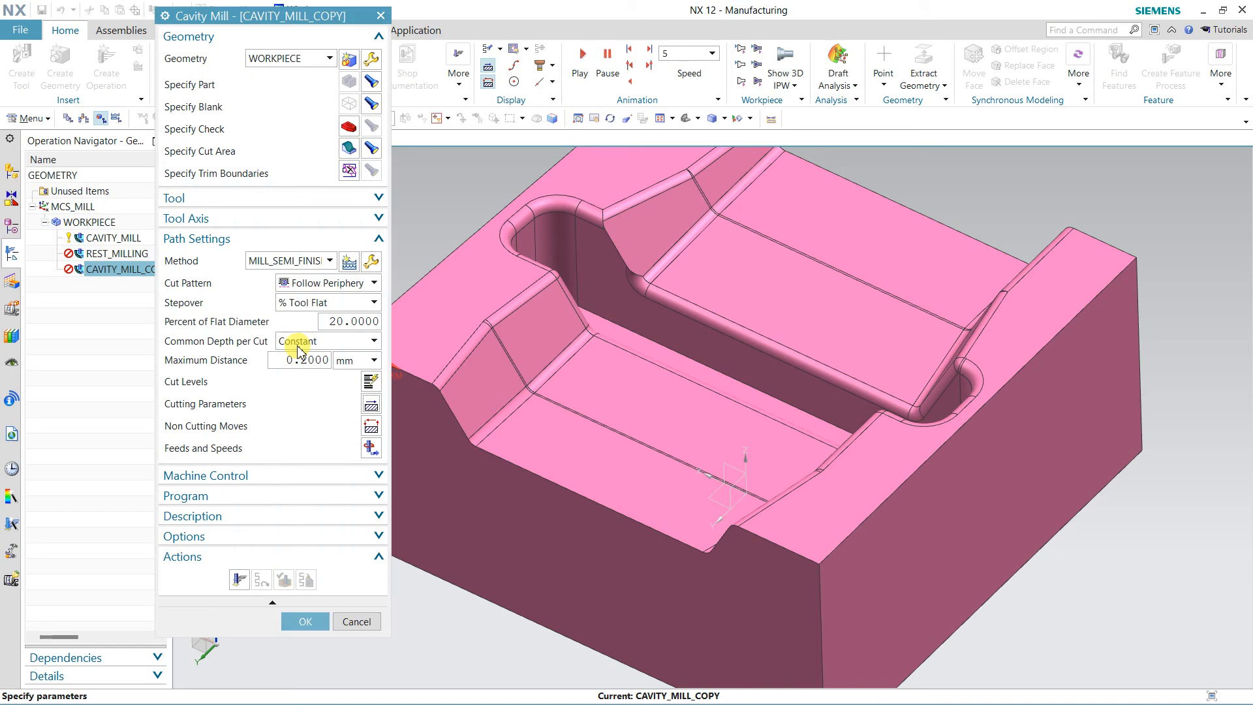
# Try to generate the tool path of the copied cavity mill operation and accept the operation's settings.
pyautogui.click(239, 579)
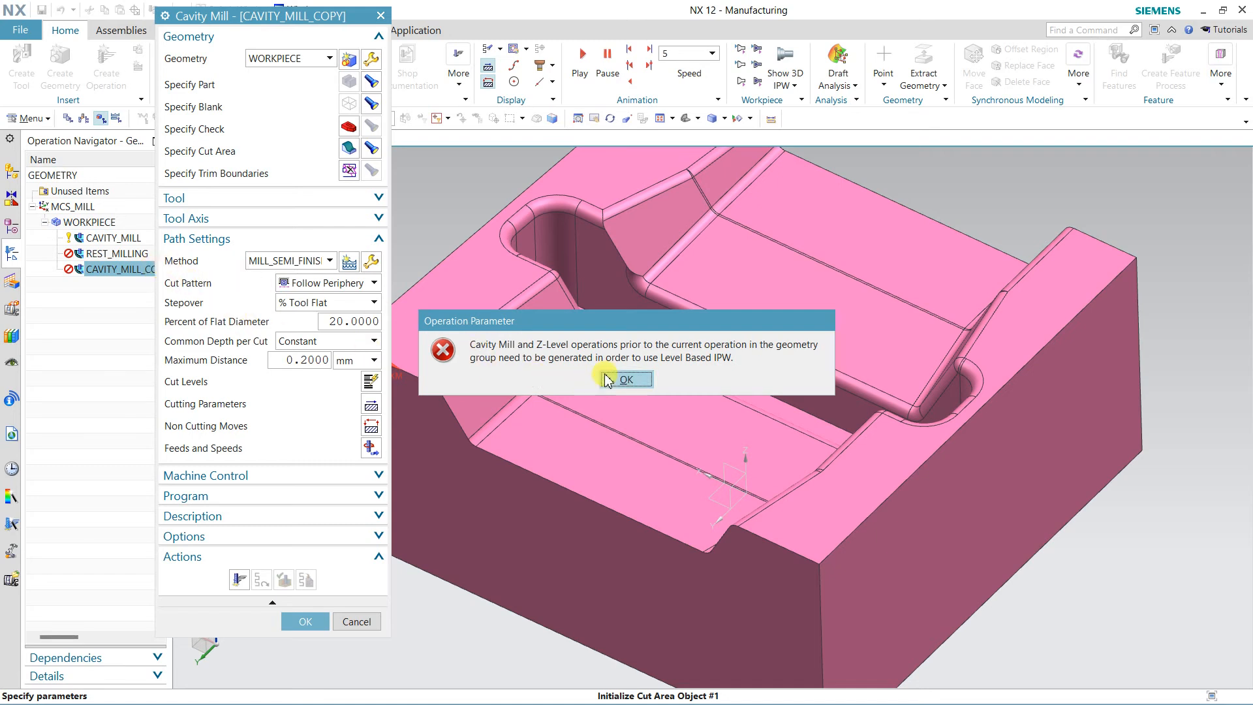
pyautogui.click(625, 380)
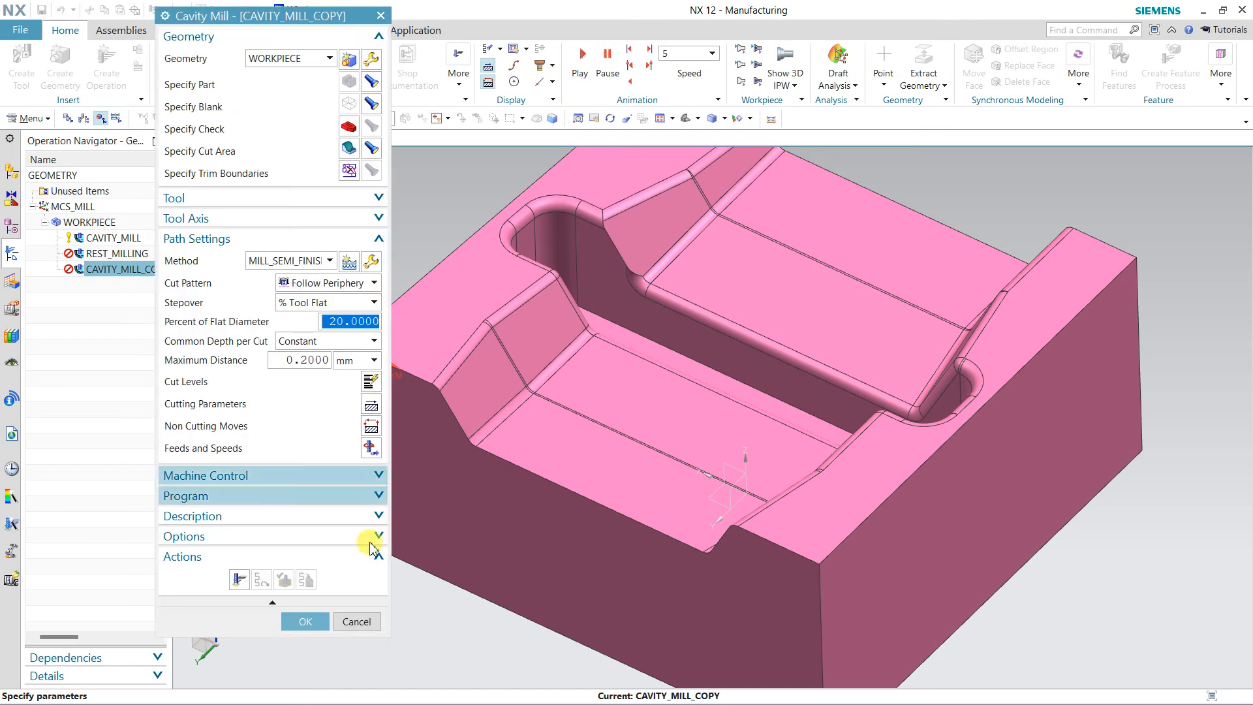
pyautogui.click(324, 615)
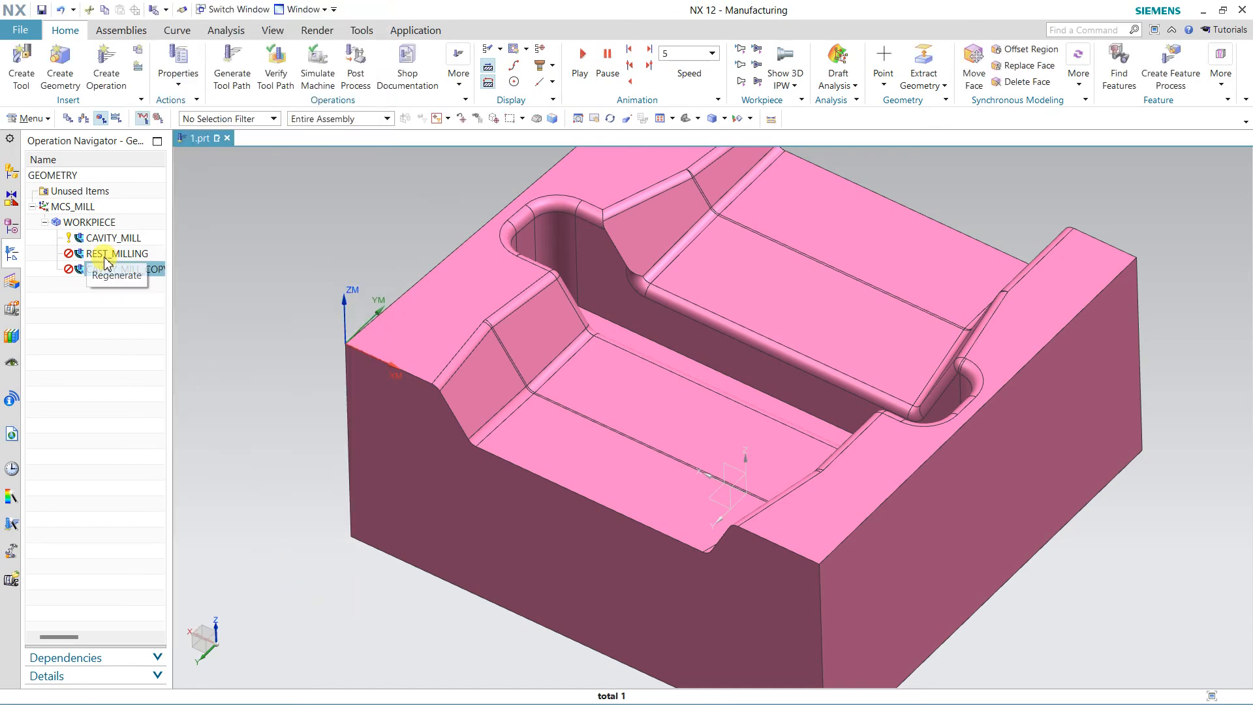
# Delete the REST_MILLING operation from WORKPIECE.
pyautogui.click(105, 259)
pyautogui.rightClick(104, 257)
pyautogui.click(167, 314)
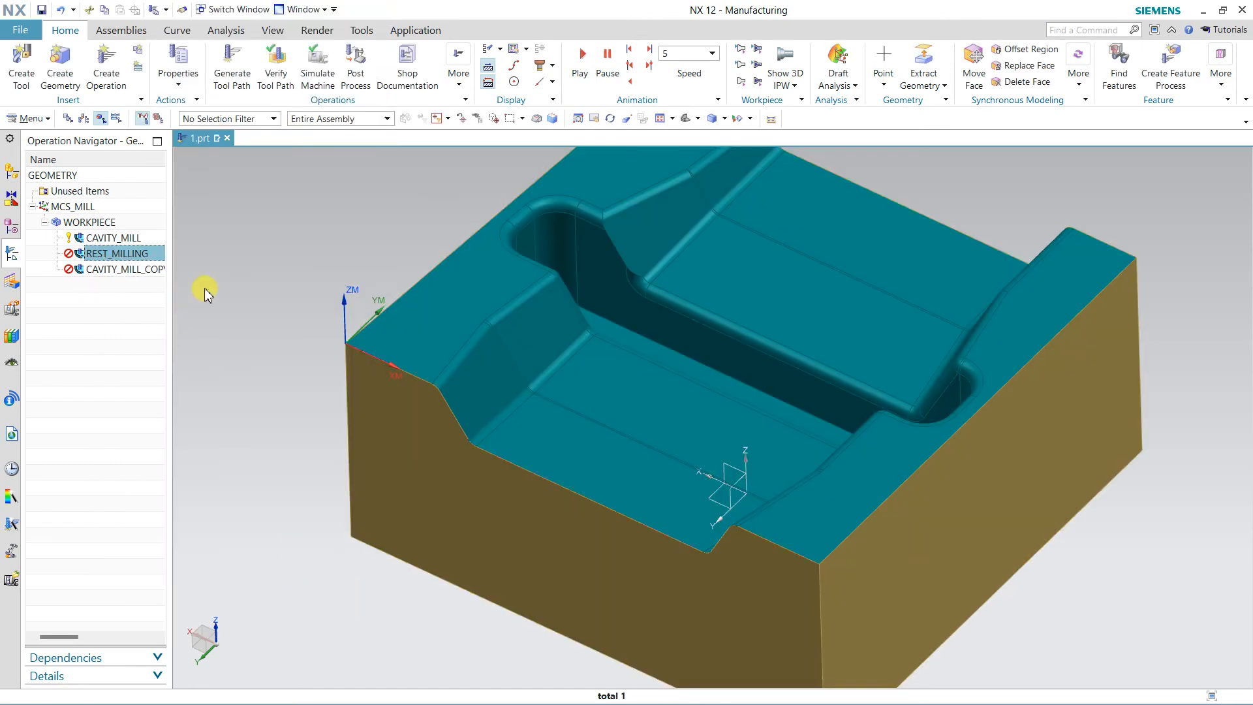
# Reopen CAVITY_MILL_COPY, set its part side stock to 0.1 and generate the tool path.
pyautogui.doubleClick(124, 254)
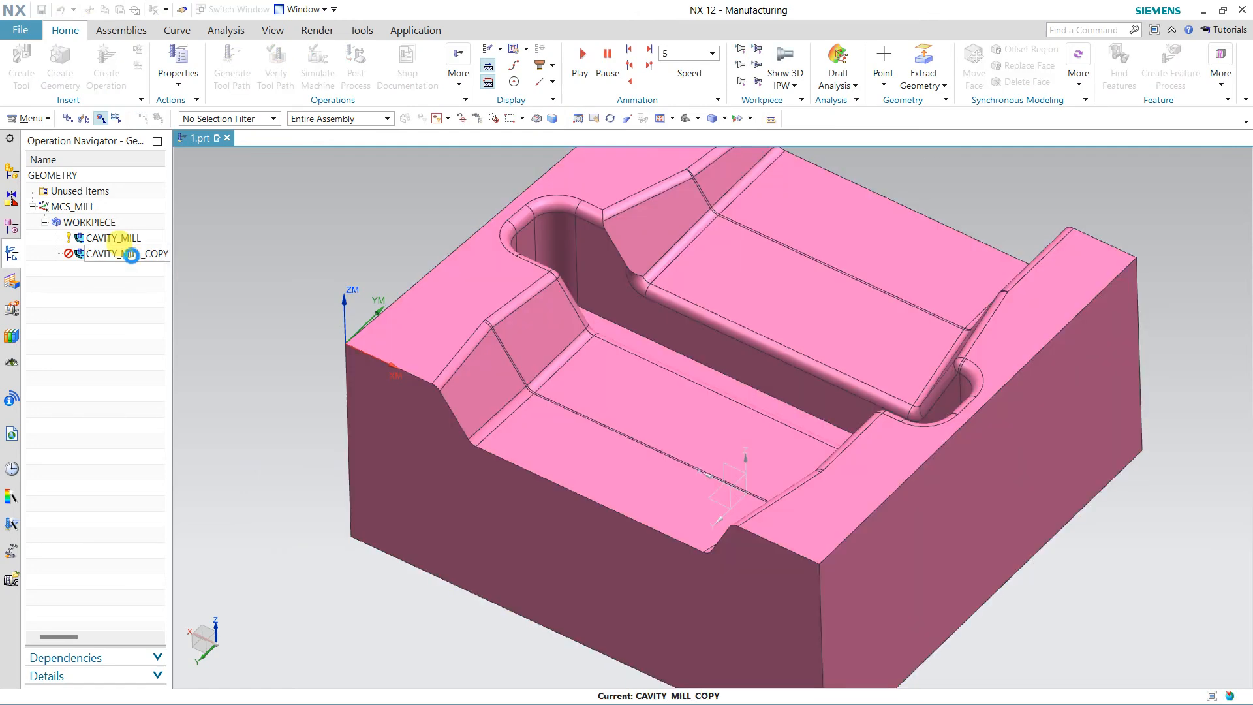
pyautogui.click(239, 578)
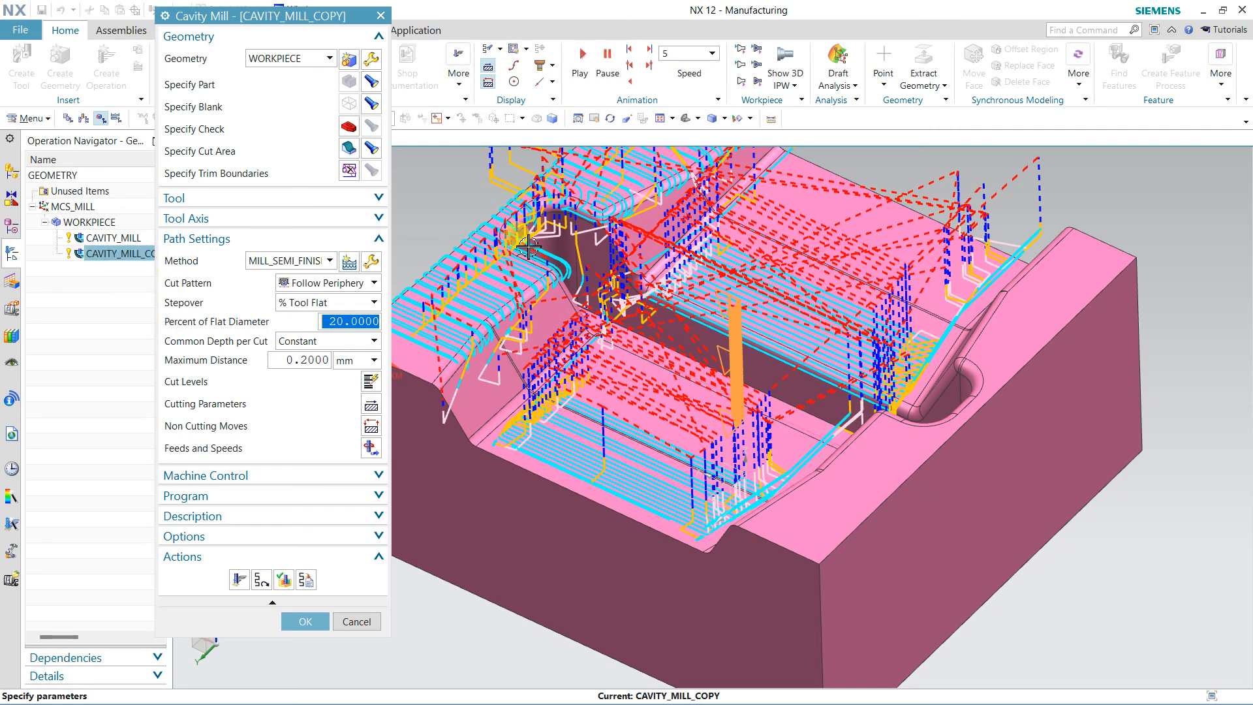
pyautogui.click(371, 406)
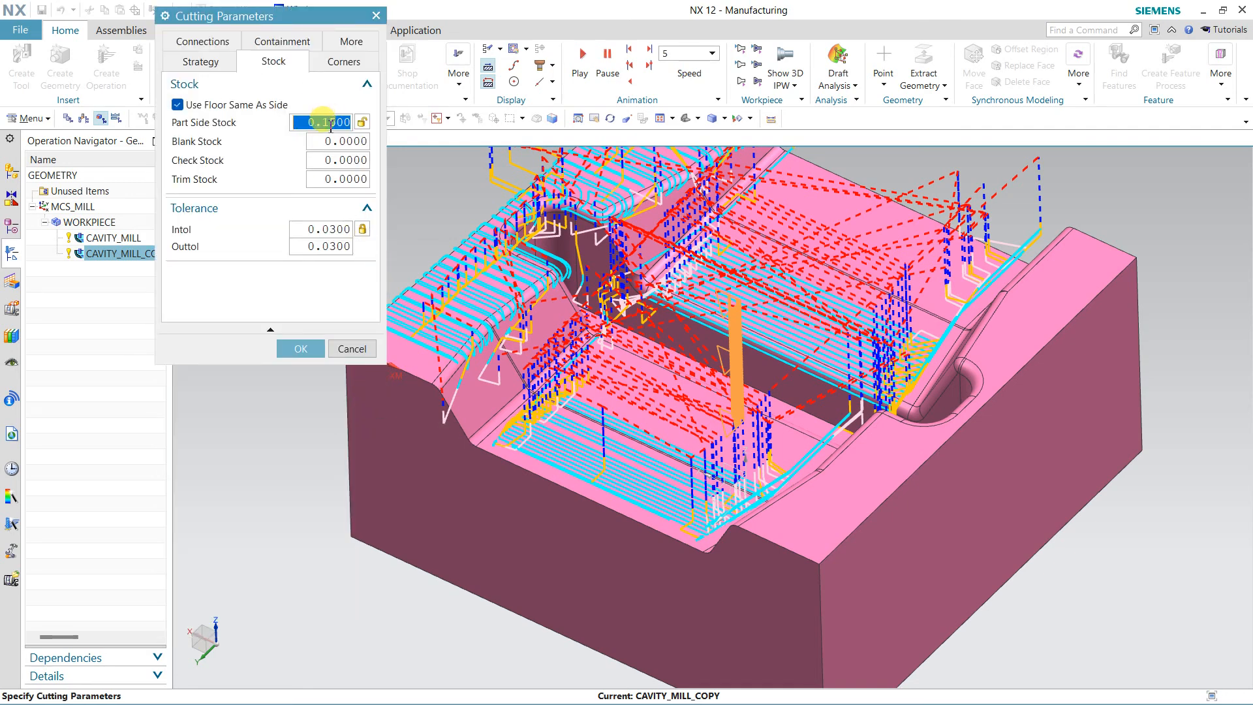
pyautogui.write('.1')
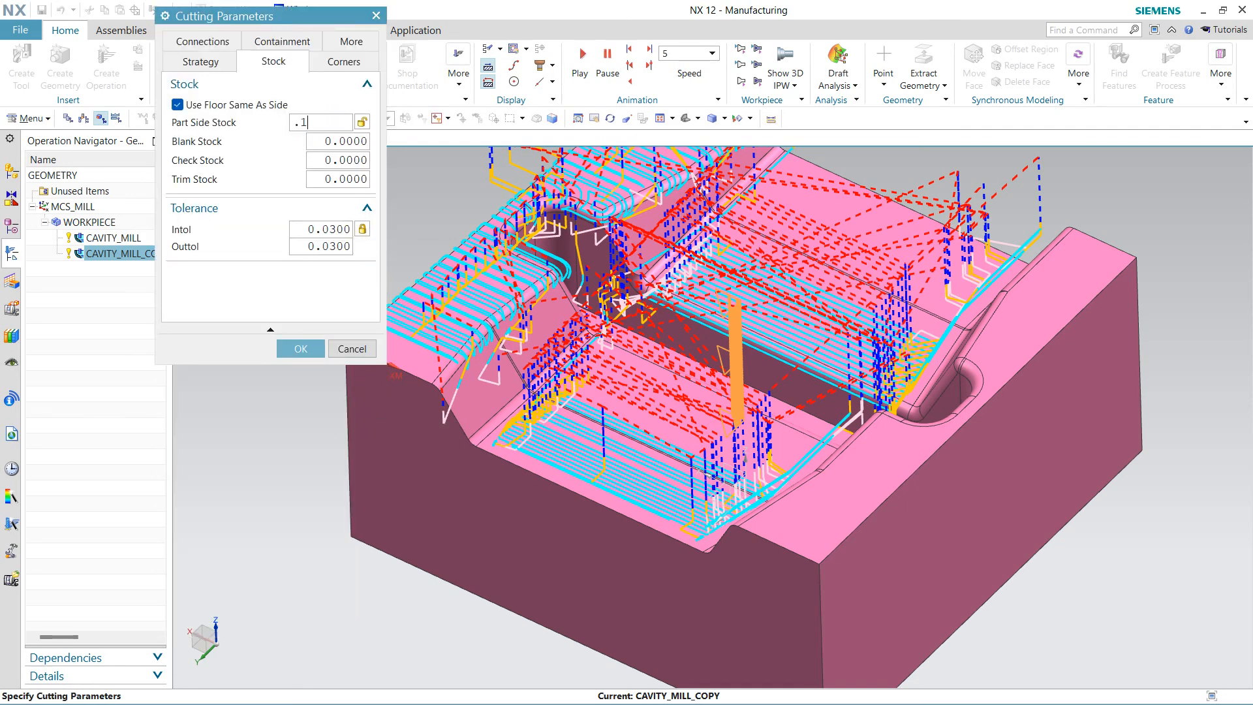
pyautogui.click(300, 348)
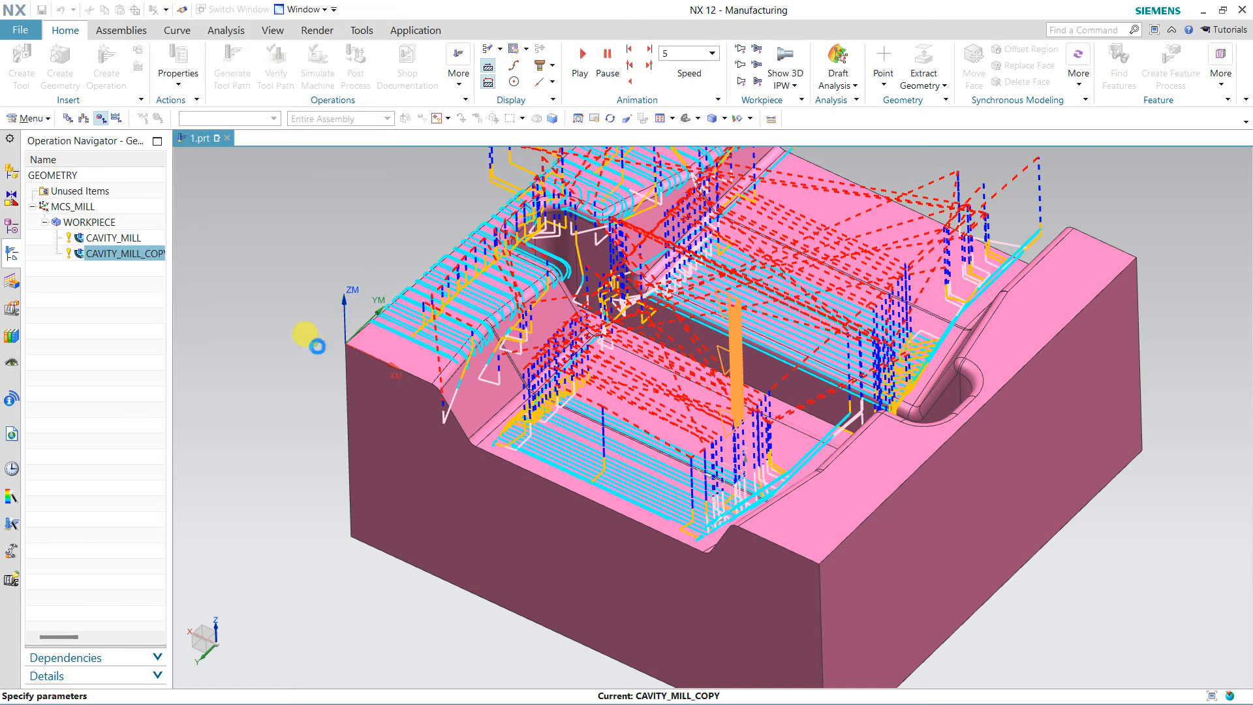
pyautogui.click(239, 579)
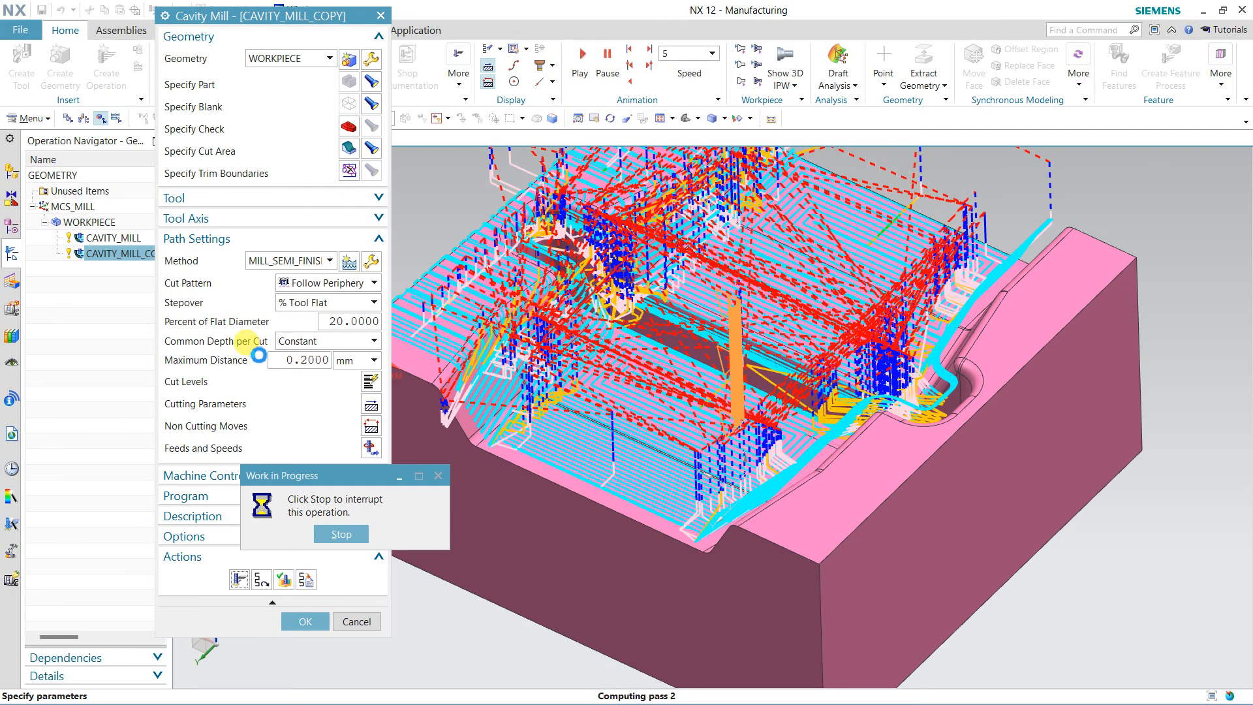
# Change the cut pattern of CAVITY_MILL_COPY to Follow Part and regenerate the tool path.
pyautogui.click(314, 282)
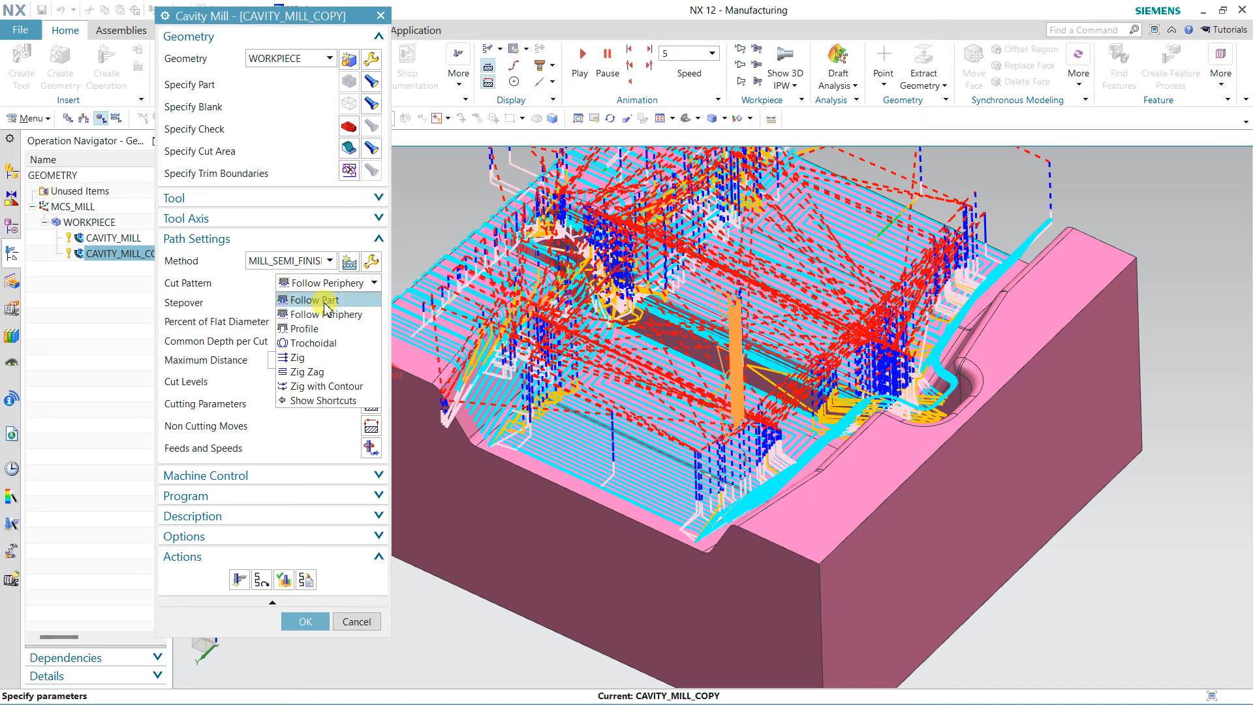
pyautogui.click(325, 303)
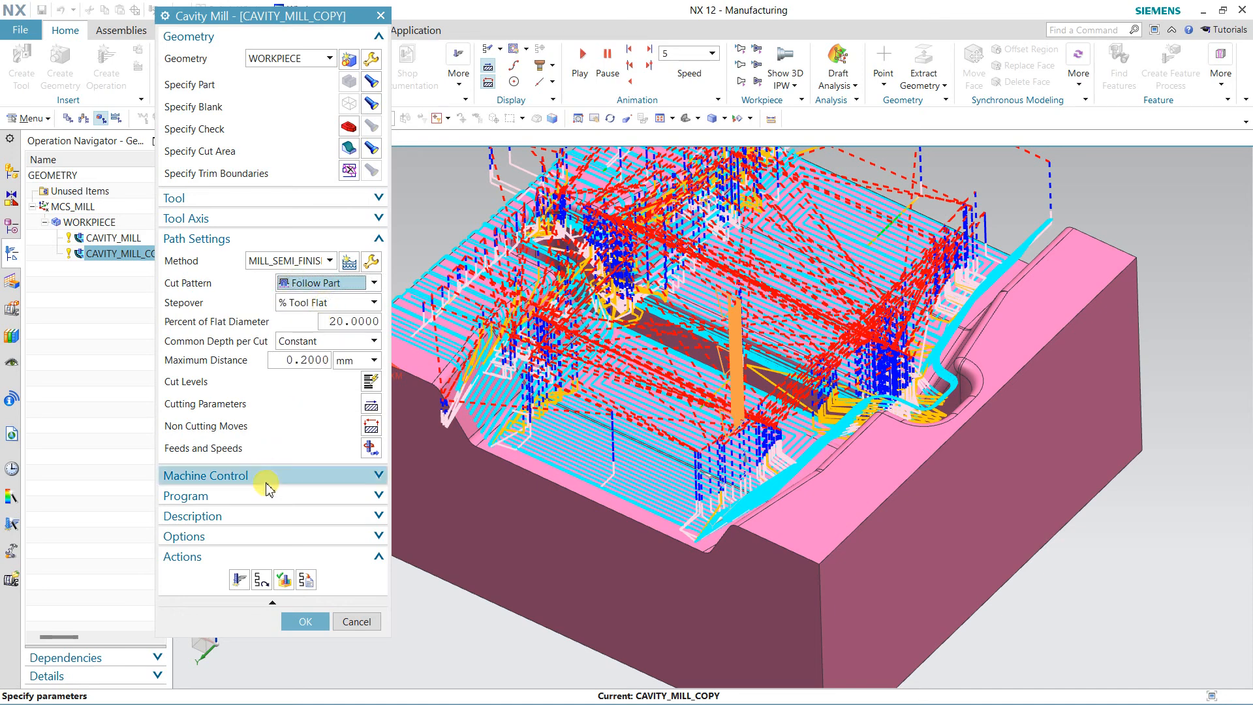
pyautogui.click(238, 578)
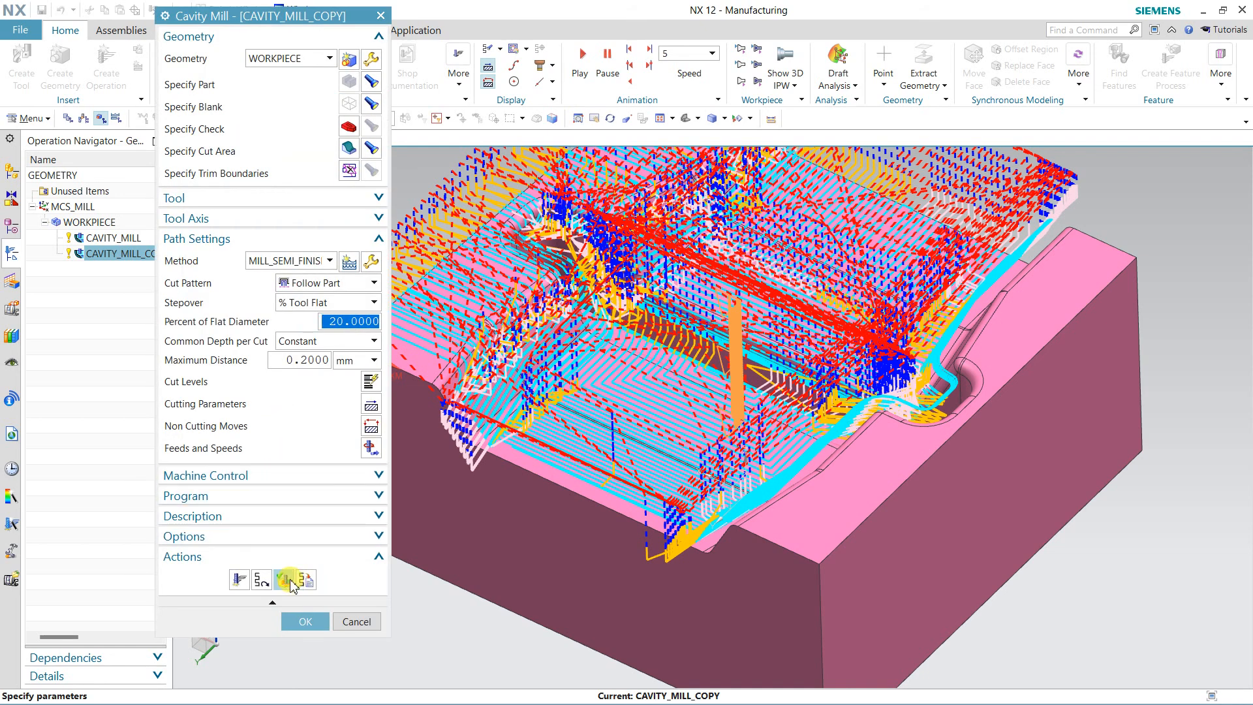
# Verify the Follow Part tool path with a 3D Dynamic material removal simulation and return to the operation settings.
pyautogui.click(284, 579)
pyautogui.click(269, 617)
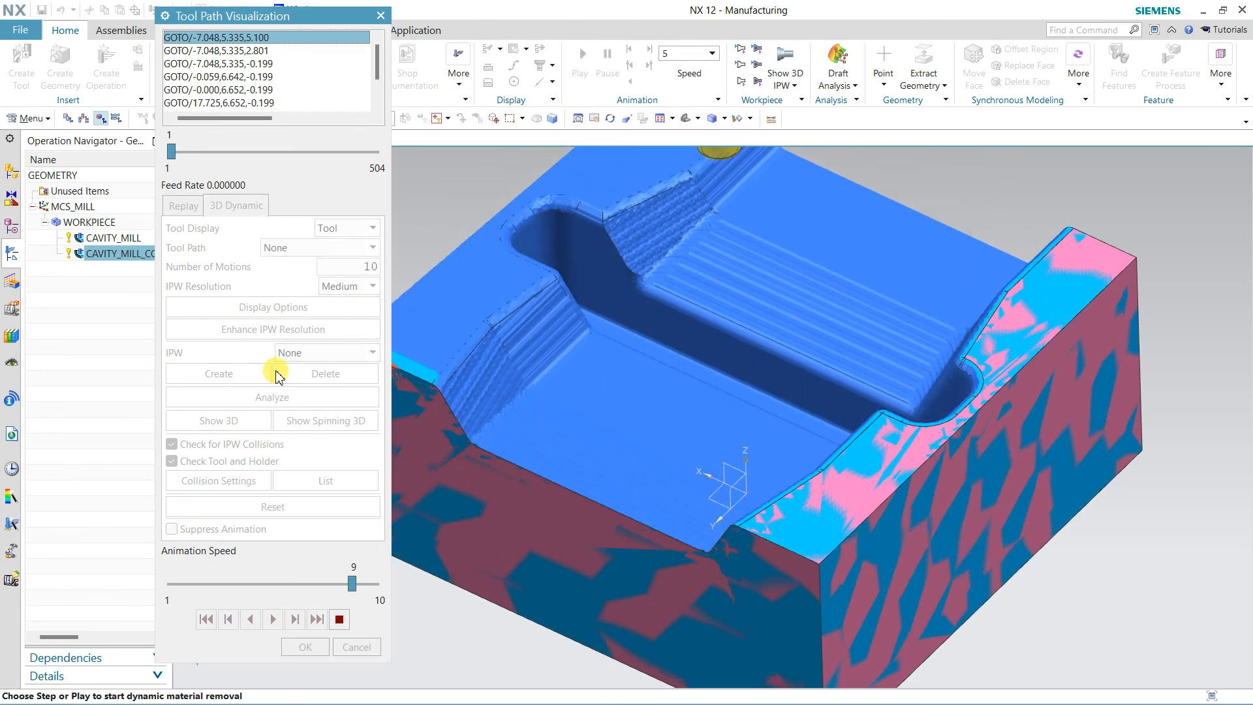
pyautogui.click(317, 618)
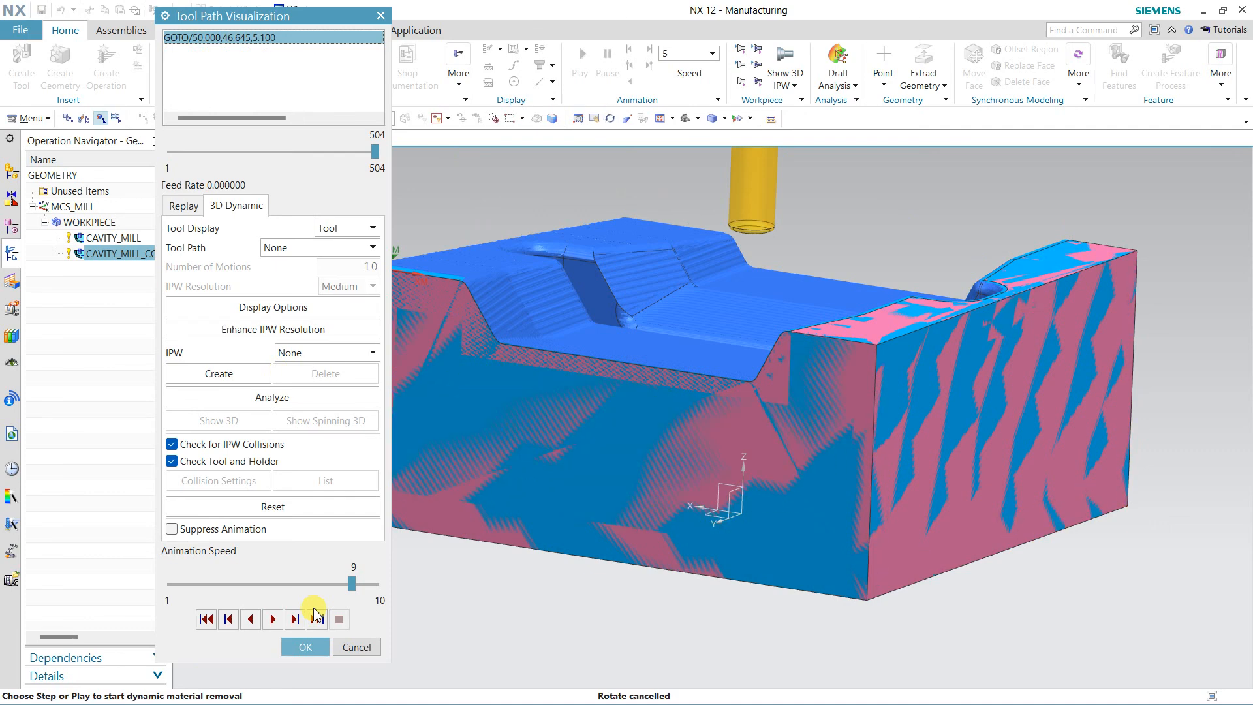
pyautogui.click(321, 649)
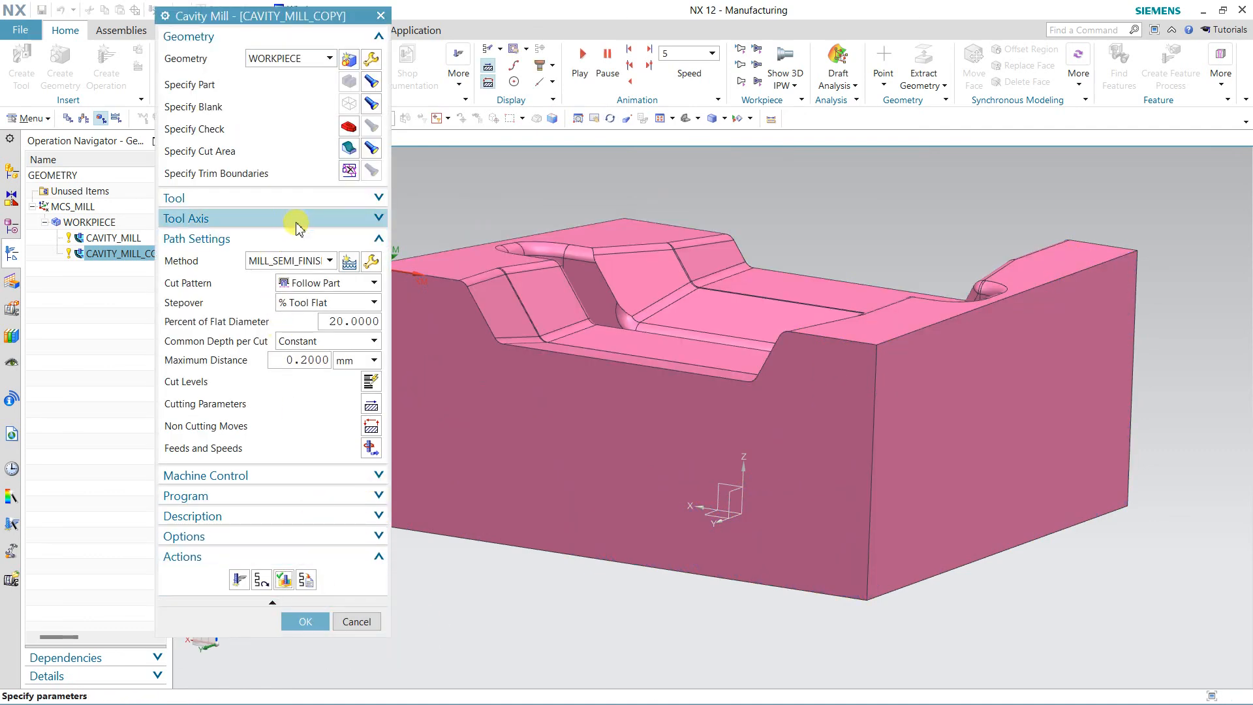
# Assign the tool MILL_4 to CAVITY_MILL_COPY and regenerate its tool path.
pyautogui.click(301, 198)
pyautogui.click(301, 214)
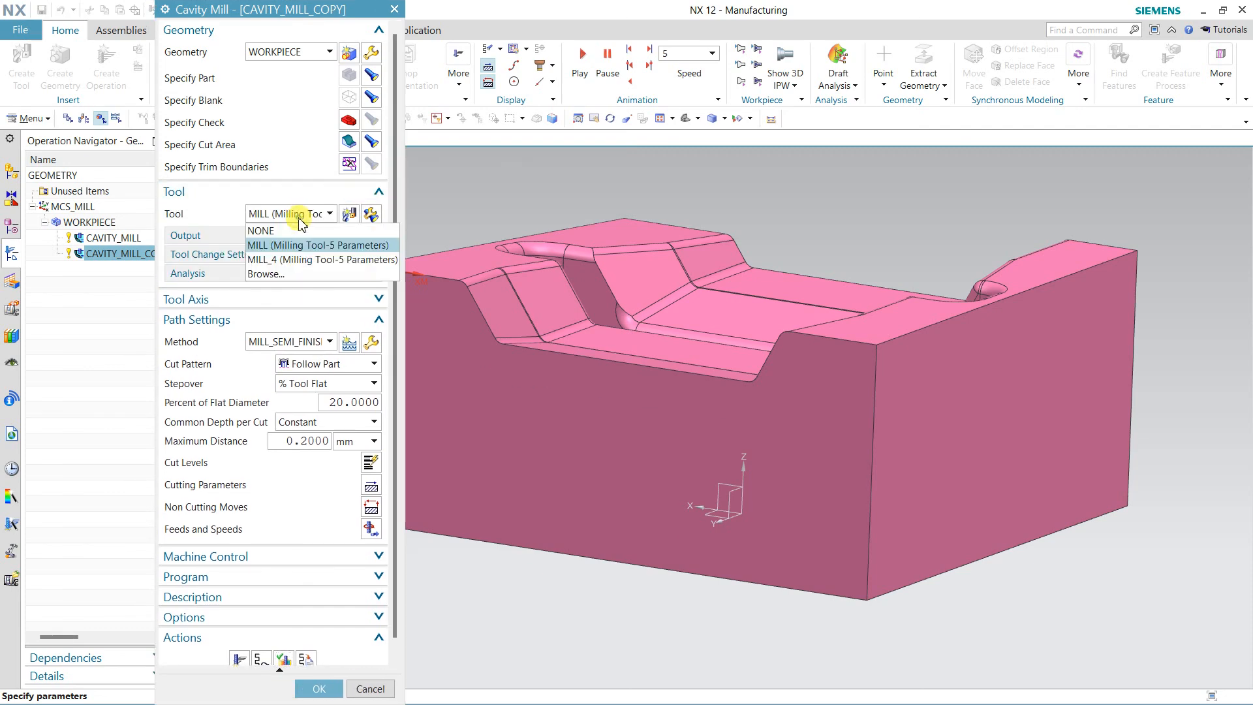
pyautogui.click(298, 259)
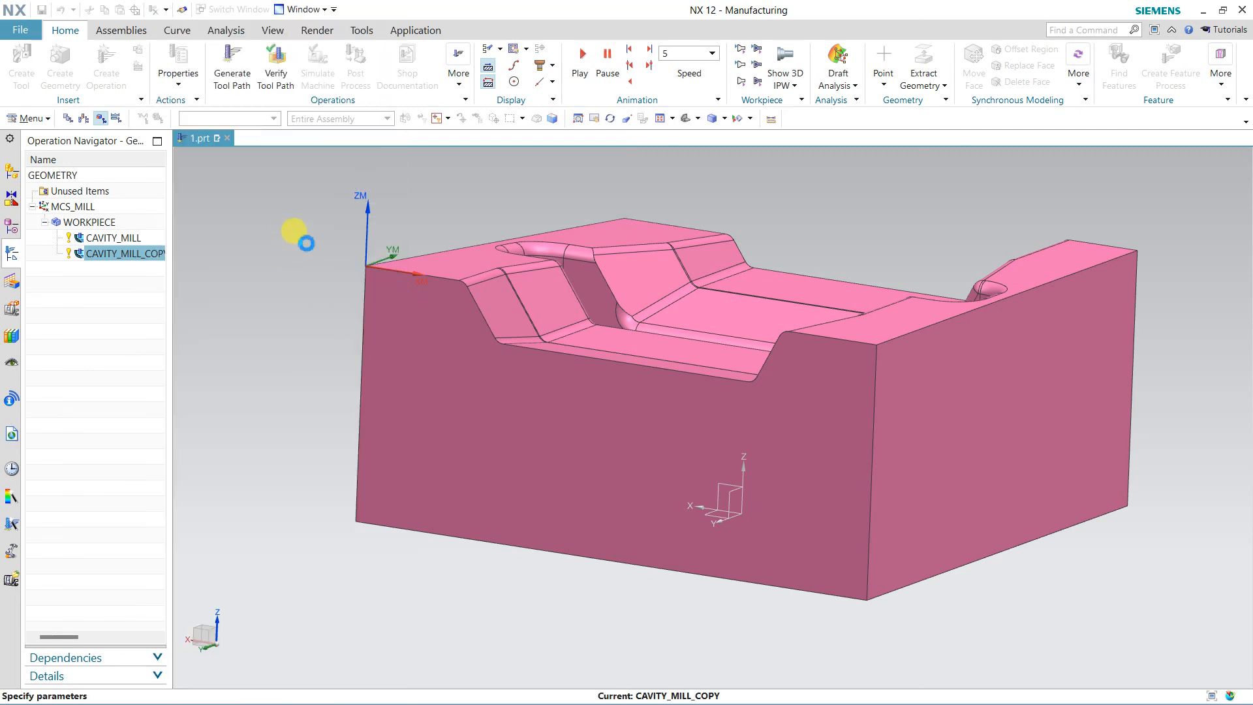
pyautogui.scroll(-1, 246, 593)
pyautogui.click(240, 646)
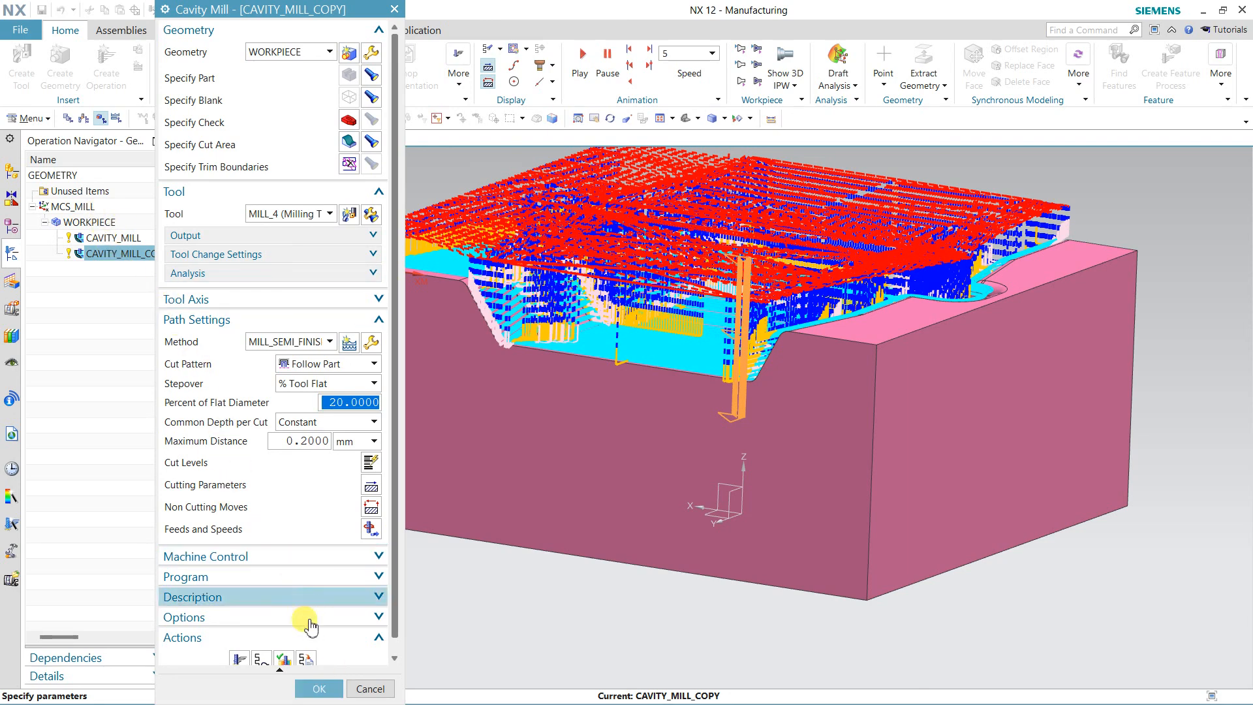
# Simulate material removal for the MILL_4 tool path in 3D Dynamic and inspect the machined pocket and slopes.
pyautogui.click(283, 658)
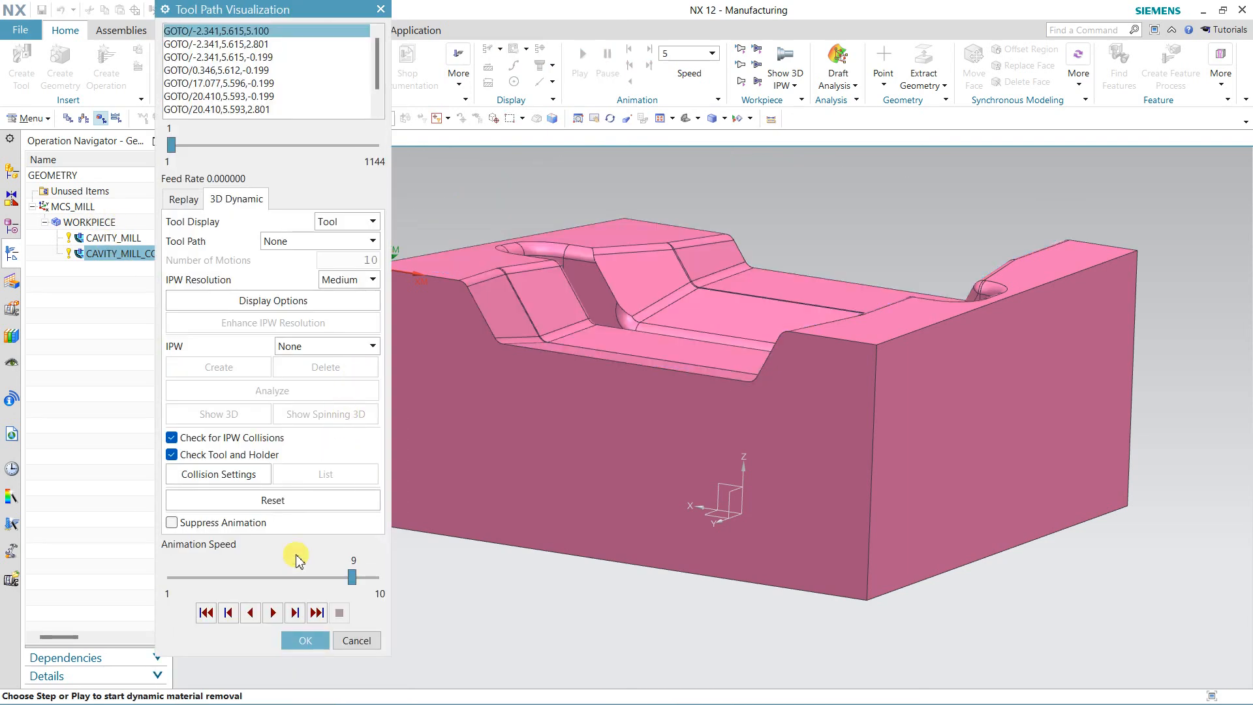
pyautogui.click(274, 612)
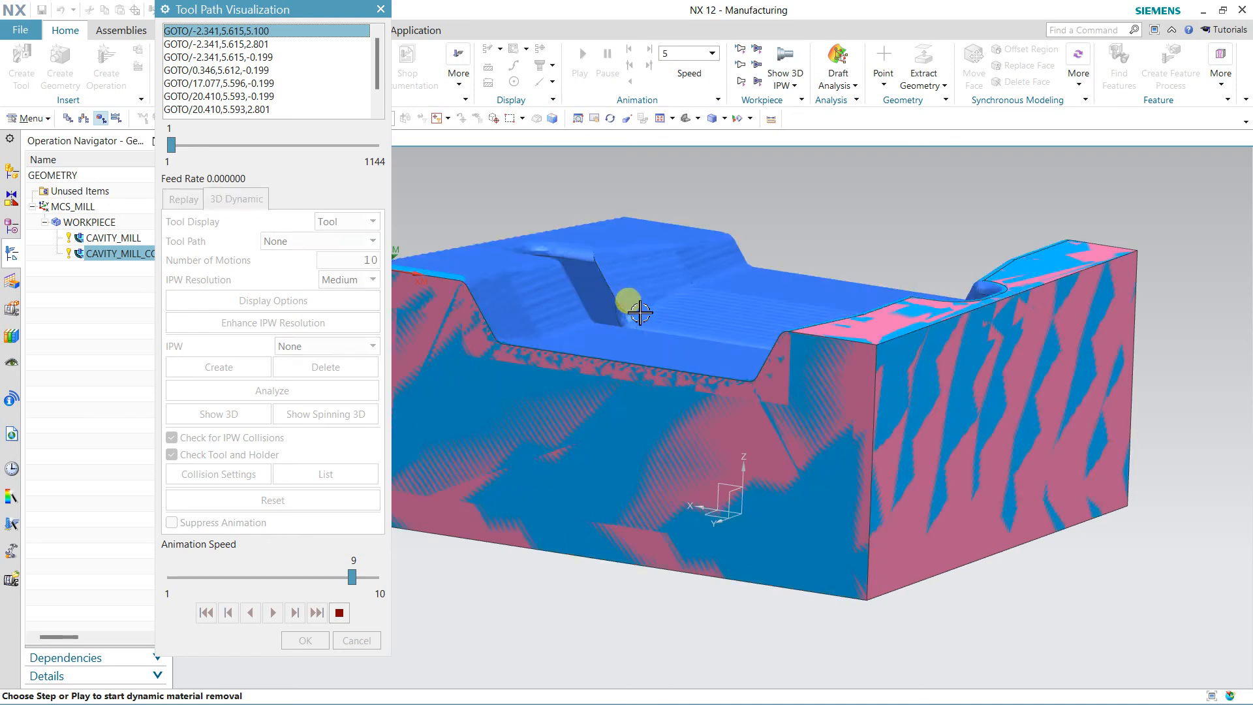
pyautogui.moveTo(629, 308); pyautogui.dragTo(798, 246, button='middle')
pyautogui.scroll(2, 866, 172)
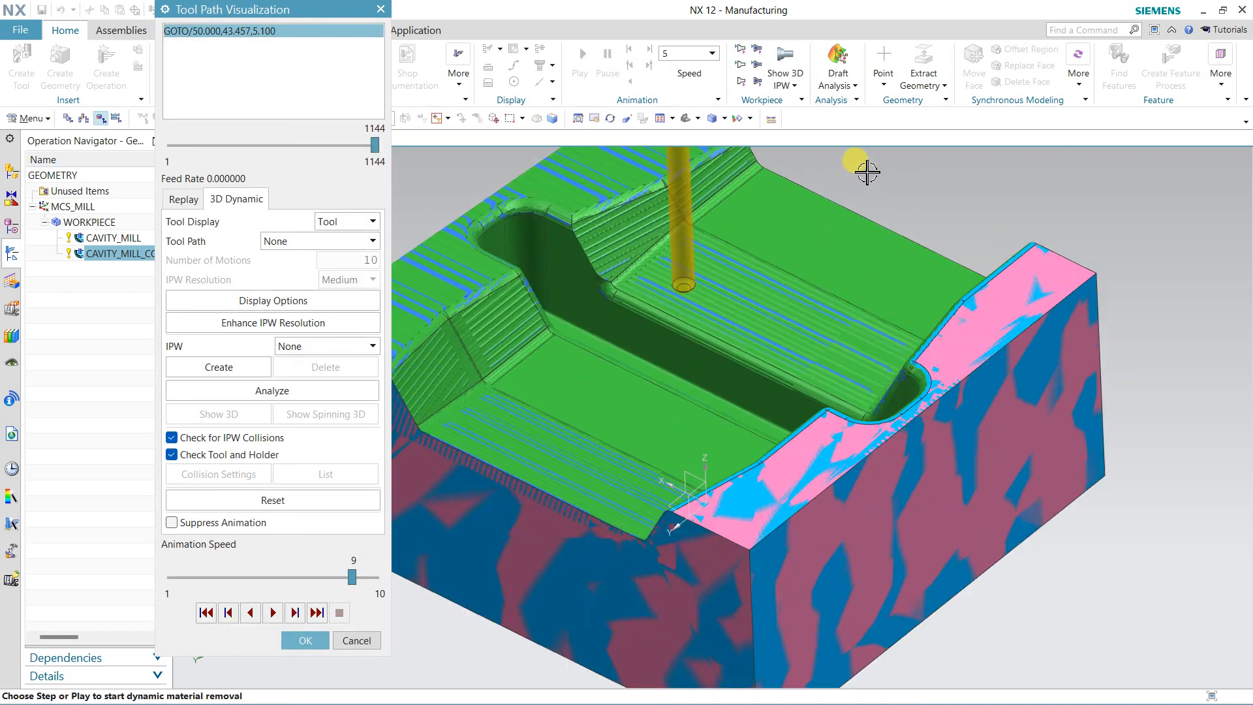
pyautogui.moveTo(866, 173); pyautogui.dragTo(884, 173, button='middle')
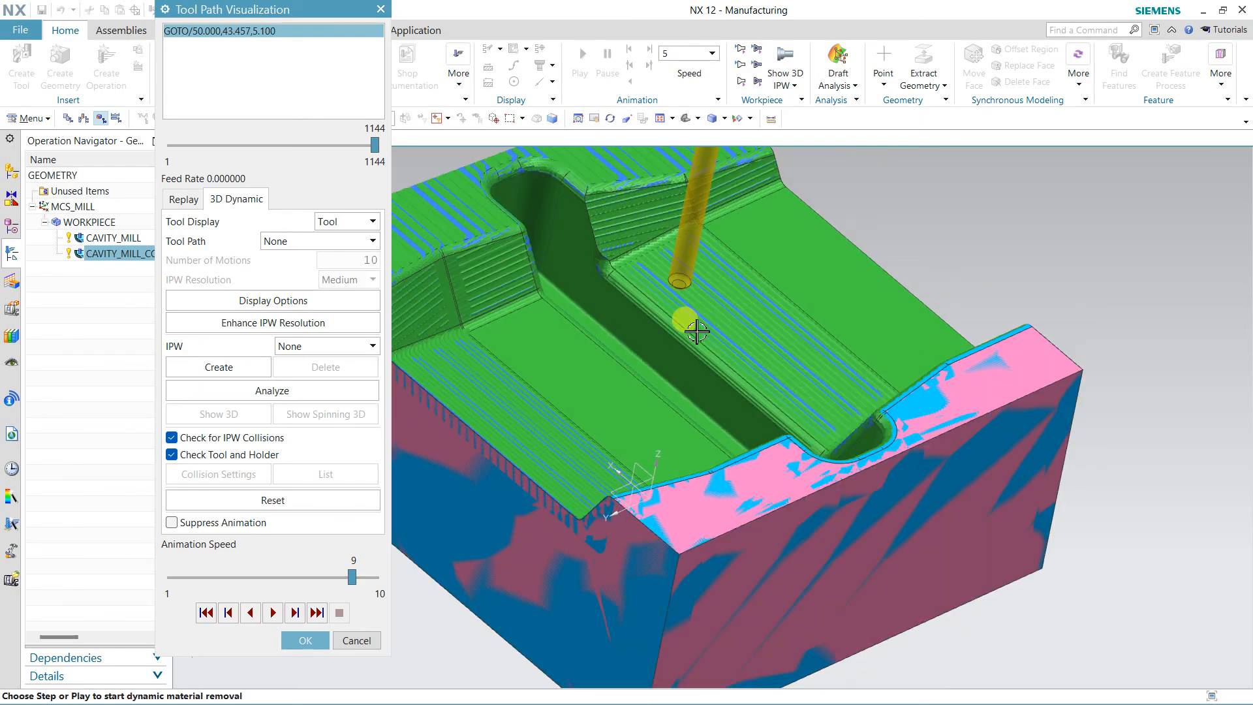
pyautogui.moveTo(692, 325)
pyautogui.mouseDown(button='middle')
pyautogui.moveTo(699, 288)
pyautogui.moveTo(718, 296)
pyautogui.moveTo(706, 313)
pyautogui.moveTo(682, 304)
pyautogui.moveTo(693, 322)
pyautogui.moveTo(680, 342)
pyautogui.moveTo(691, 303)
pyautogui.mouseUp(button='middle')
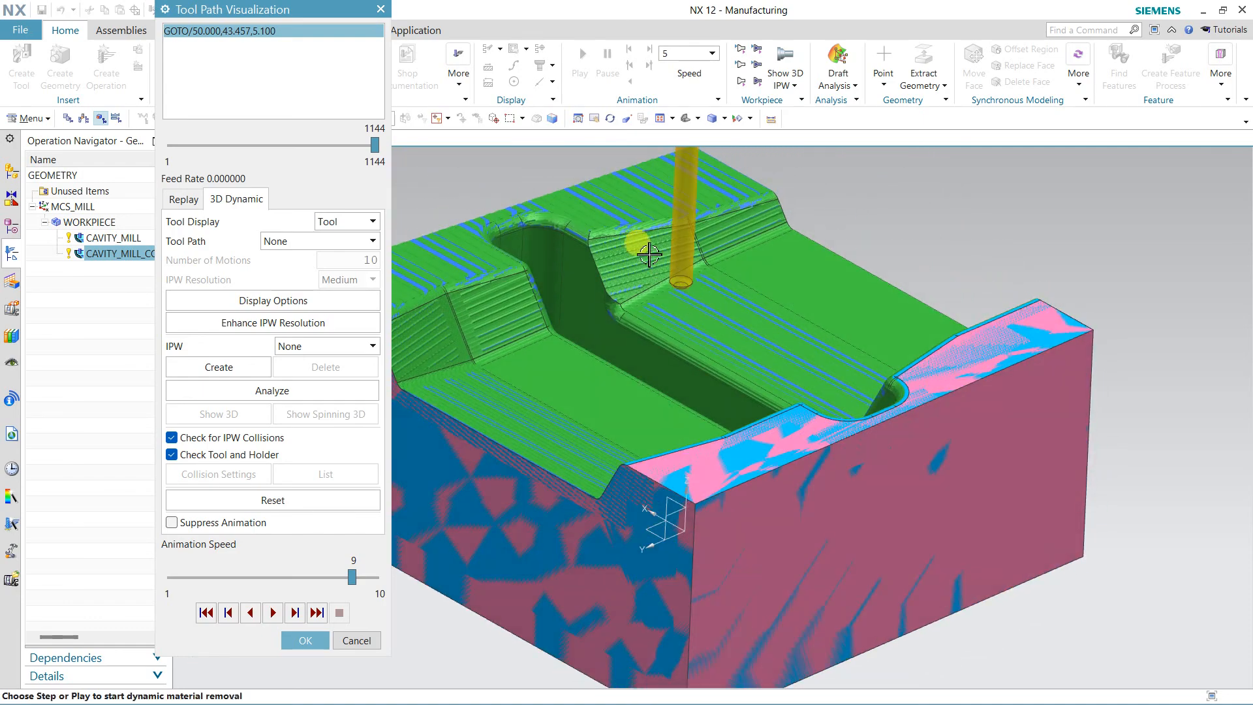